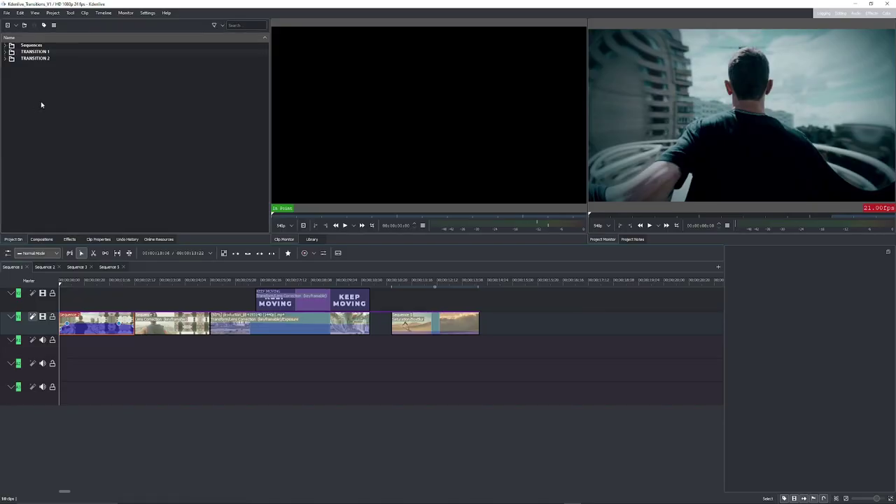
Expand the TRANSITION 1, TRANSITION 2 and Sequences folders with their clip and title subfolders to examine the project's contents.
{"action": "left_click", "coordinate": [5, 51]}
{"action": "left_click", "coordinate": [5, 71]}
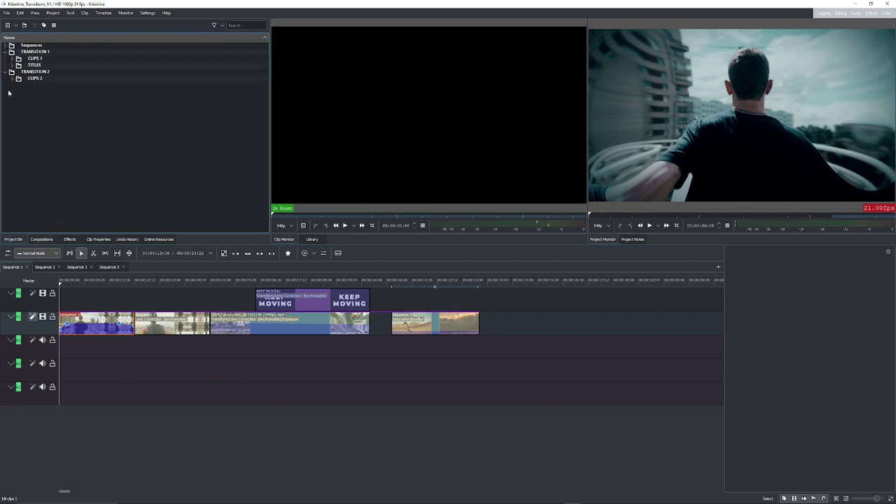
{"action": "left_click", "coordinate": [12, 58]}
{"action": "left_click", "coordinate": [12, 114]}
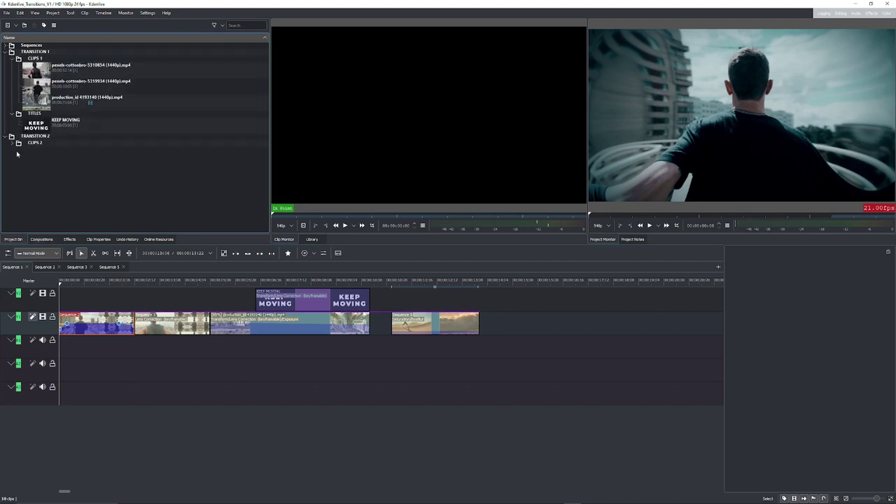
{"action": "left_click", "coordinate": [13, 143]}
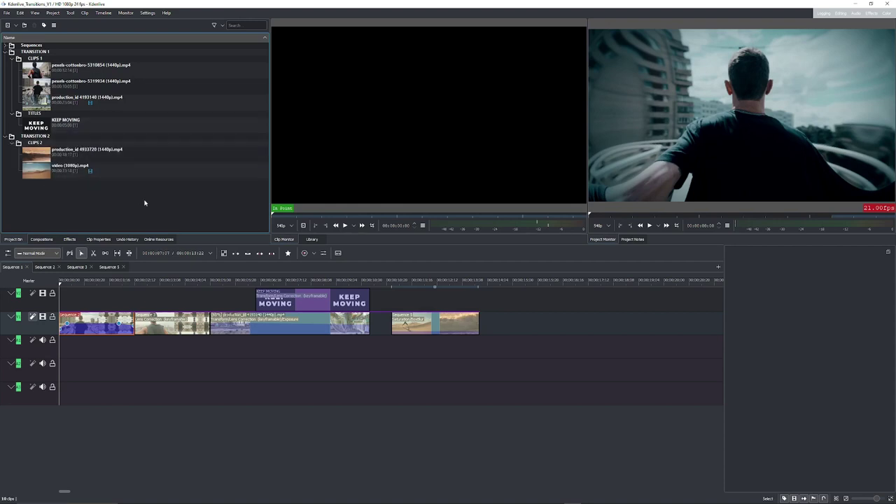
{"action": "left_click", "coordinate": [5, 44]}
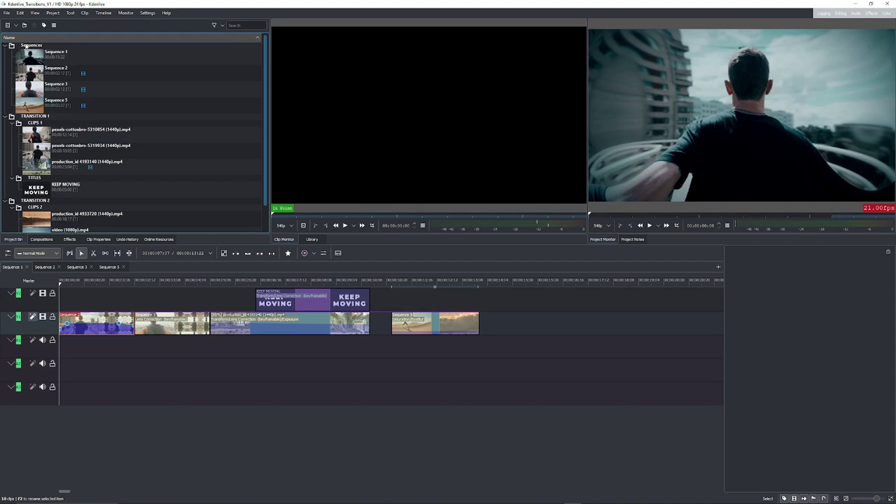
Create a new sequence named TRANSITIONS with two video and two audio tracks, and collapse the Sequences folder.
{"action": "left_click", "coordinate": [52, 13]}
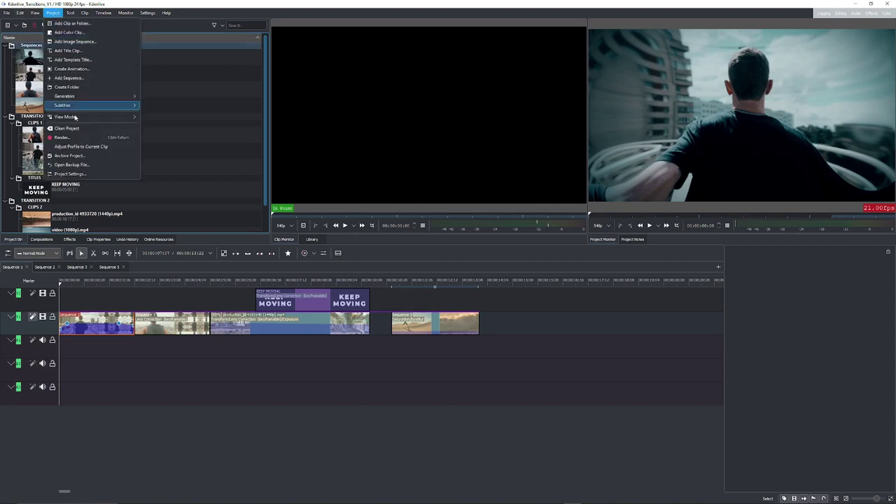
{"action": "left_click", "coordinate": [69, 78]}
{"action": "type", "text": "TRANSITIONS"}
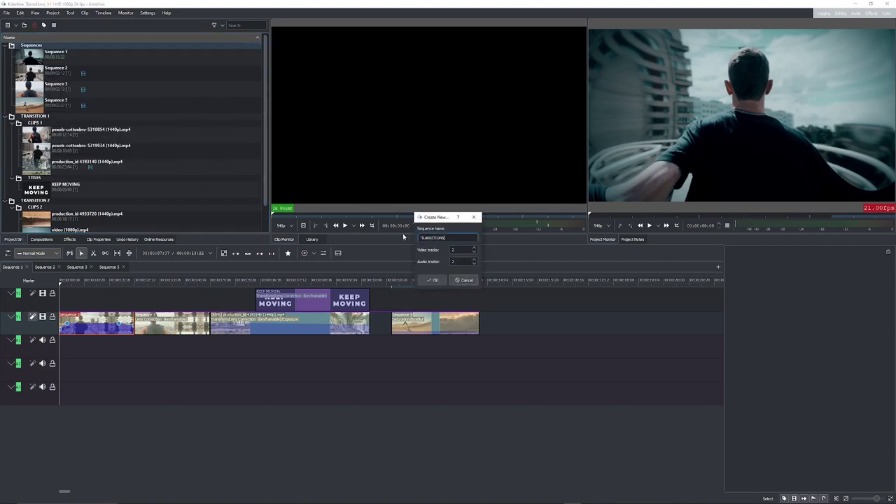
{"action": "left_click", "coordinate": [444, 282]}
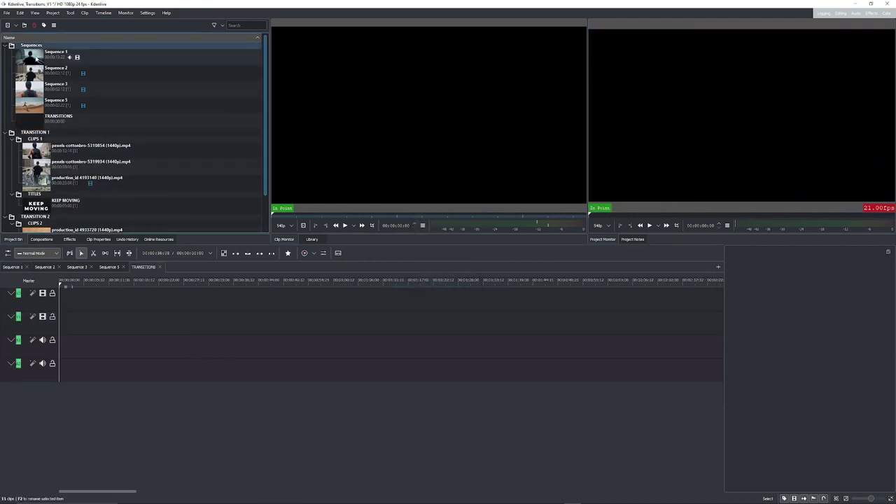
{"action": "left_click", "coordinate": [5, 45]}
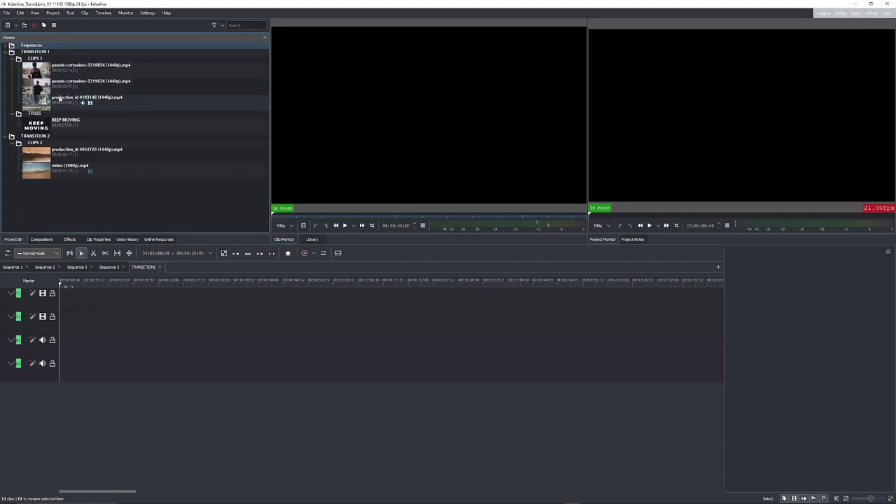
Preview the pexels-cottonbro-5319934 clip and set its out point at about 00:00:02:12, keeping the zone from the clip's start.
{"action": "left_click", "coordinate": [40, 87]}
{"action": "left_click", "coordinate": [142, 294]}
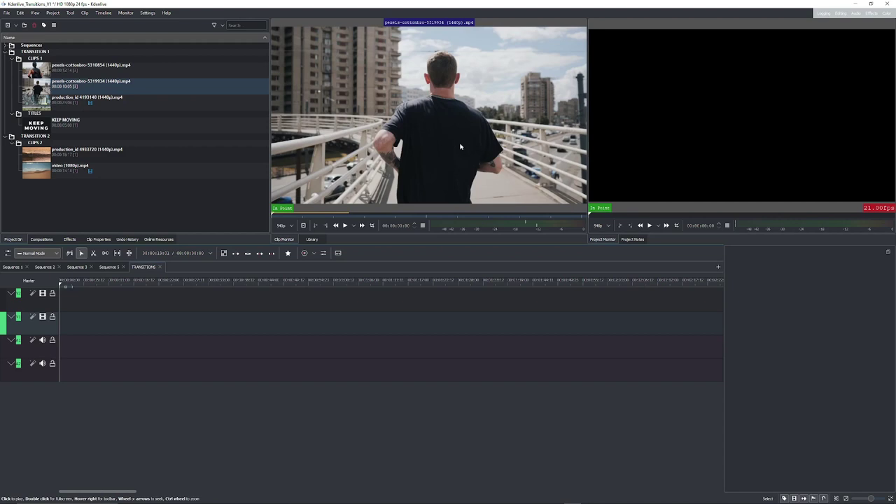
{"action": "left_click", "coordinate": [286, 220]}
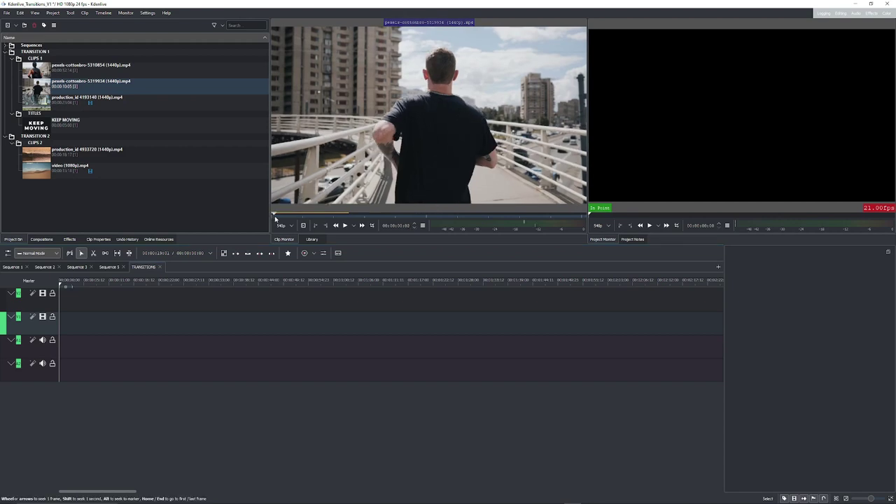
{"action": "left_click", "coordinate": [344, 226]}
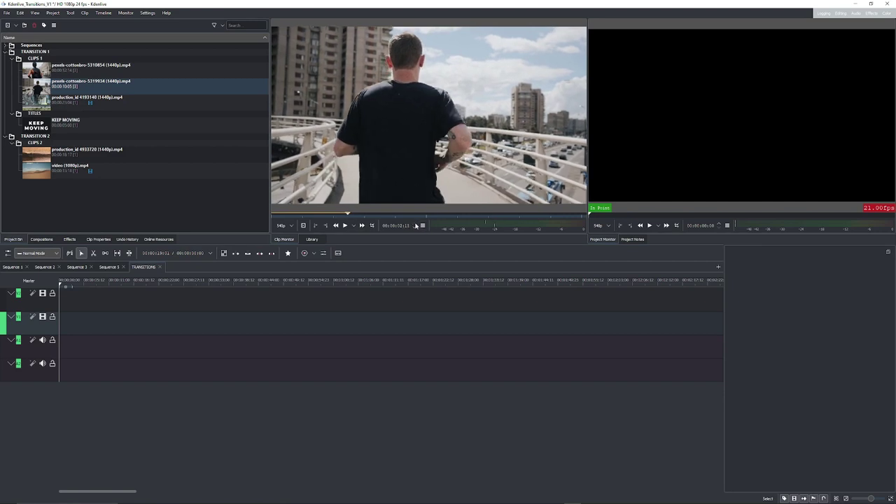
{"action": "left_click", "coordinate": [327, 226]}
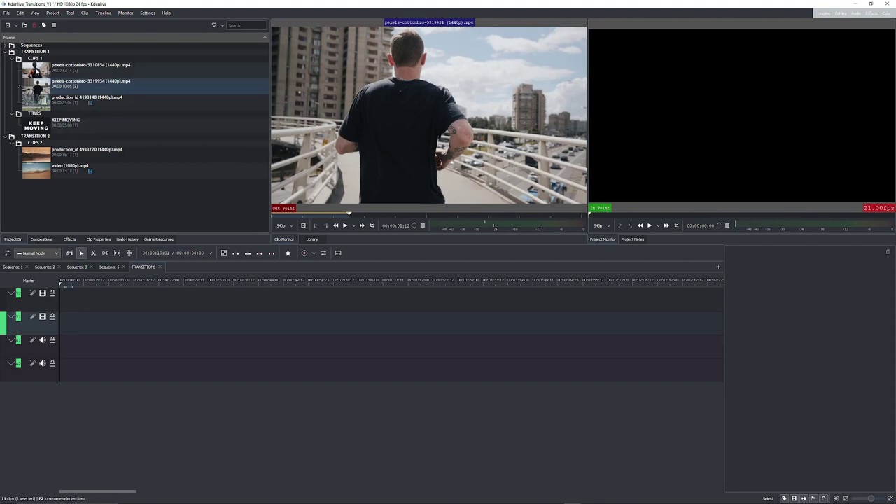
Mark a zone in the pexels-cottonbro-5310854 clip from about 00:00:06:16 to 00:00:09:02.
{"action": "left_click", "coordinate": [31, 70]}
{"action": "left_click_drag", "start_coordinate": [452, 216], "coordinate": [438, 213]}
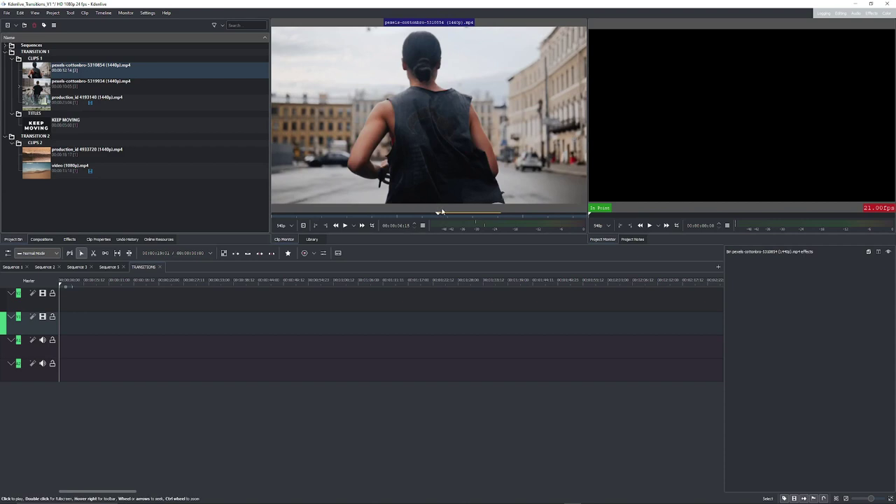
{"action": "left_click", "coordinate": [440, 215]}
{"action": "left_click_drag", "start_coordinate": [440, 215], "coordinate": [440, 215]}
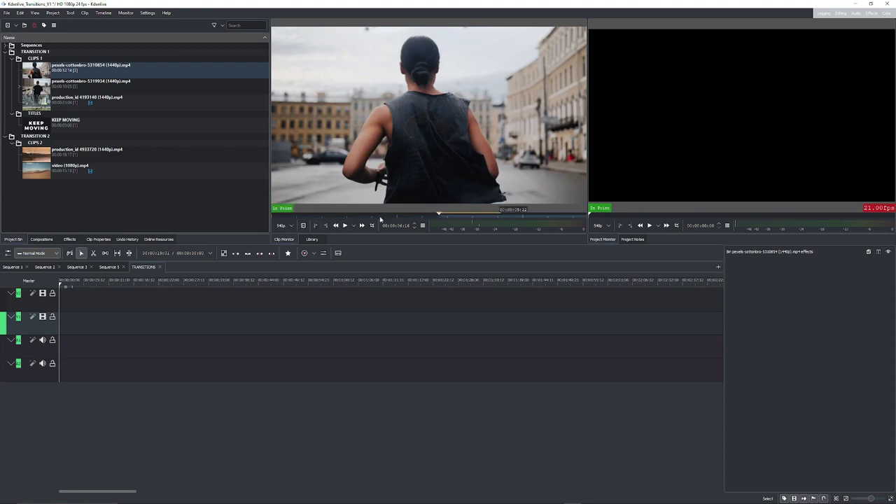
{"action": "left_click", "coordinate": [501, 217]}
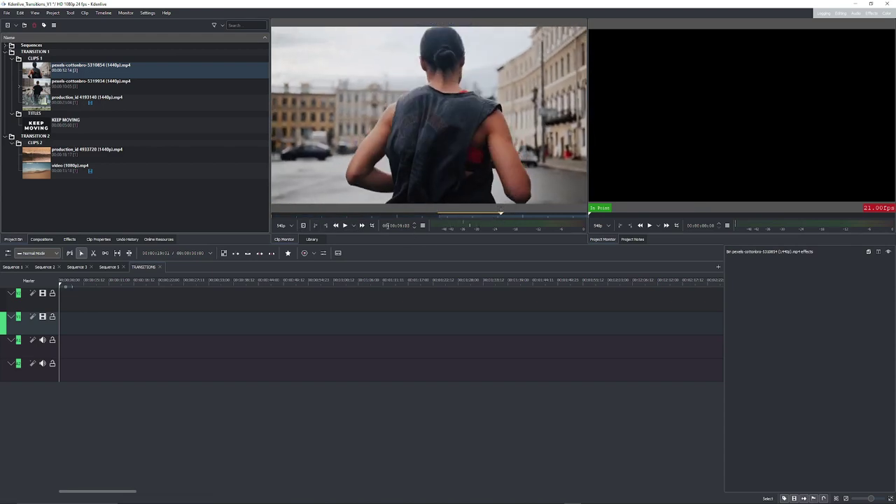
{"action": "left_click", "coordinate": [326, 225]}
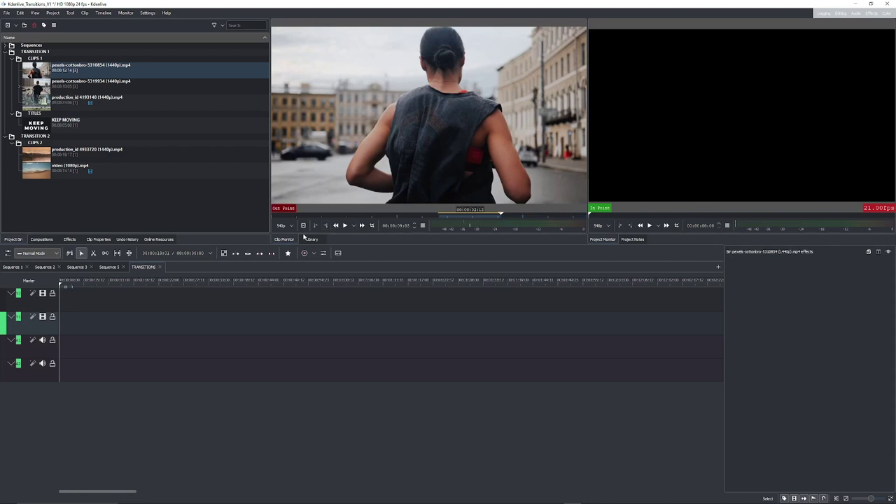
Place the zone of pexels-cottonbro-5319934 at the start of the lower video track, directly followed by the zone of pexels-cottonbro-5310854.
{"action": "left_click", "coordinate": [19, 70]}
{"action": "left_click", "coordinate": [19, 98]}
{"action": "left_click_drag", "start_coordinate": [57, 111], "coordinate": [63, 327]}
{"action": "left_click_drag", "start_coordinate": [40, 86], "coordinate": [71, 326]}
Save the first part of production_id 4193140, up to about 00:00:05:07, as a zone and place it directly after the second timeline clip.
{"action": "left_click", "coordinate": [46, 130]}
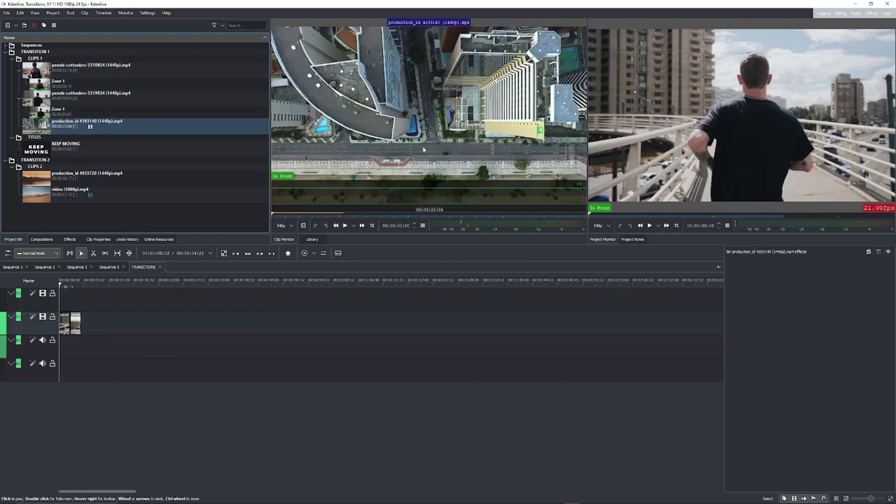
{"action": "left_click", "coordinate": [344, 218]}
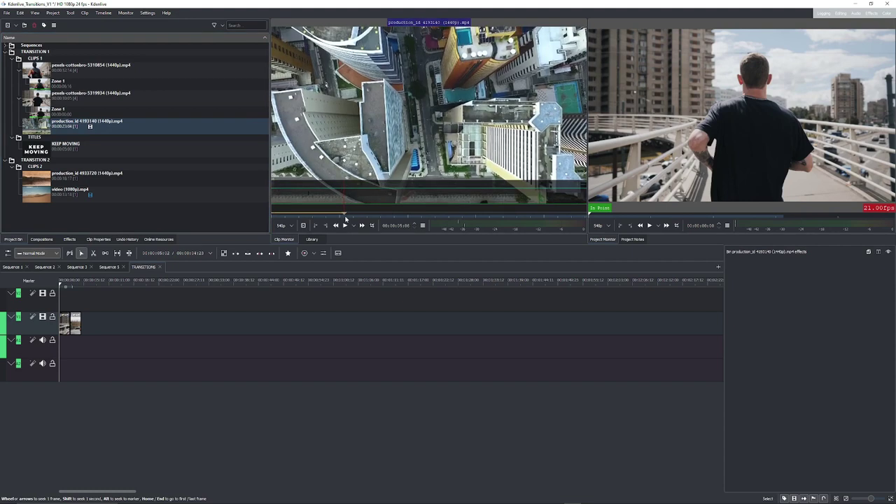
{"action": "key", "text": "o"}
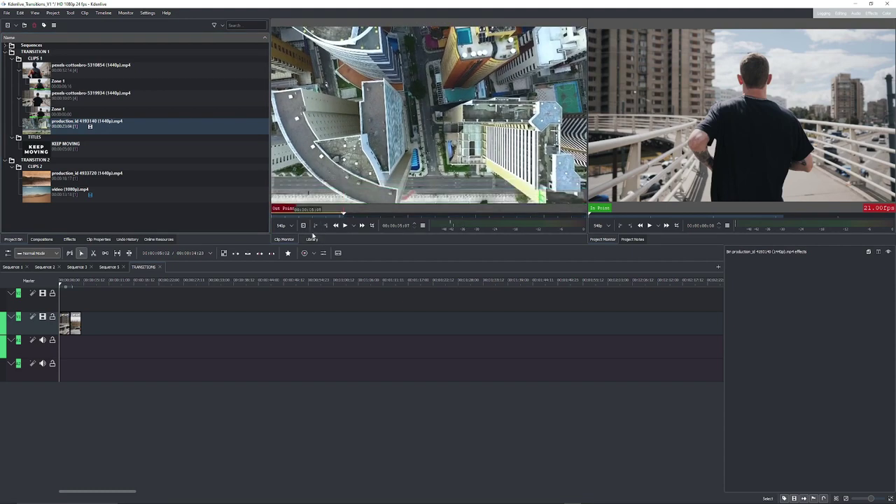
{"action": "key", "text": "ctrl+i"}
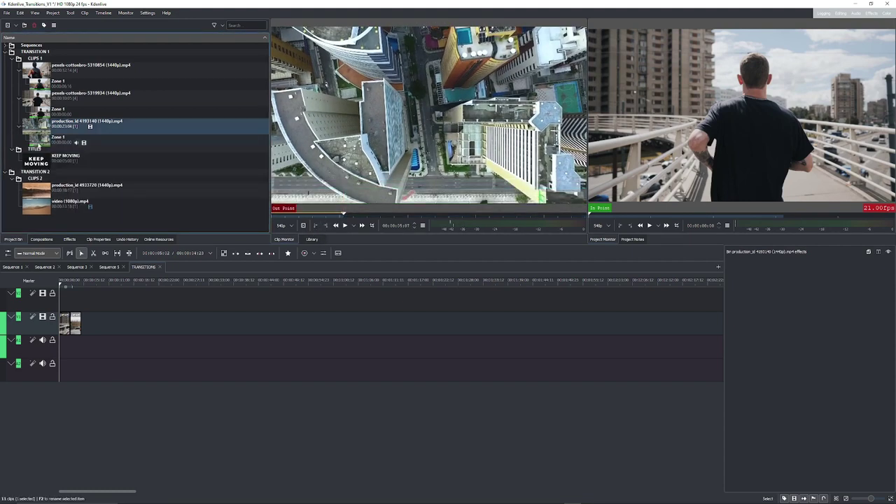
{"action": "left_click_drag", "start_coordinate": [268, 231], "coordinate": [73, 333]}
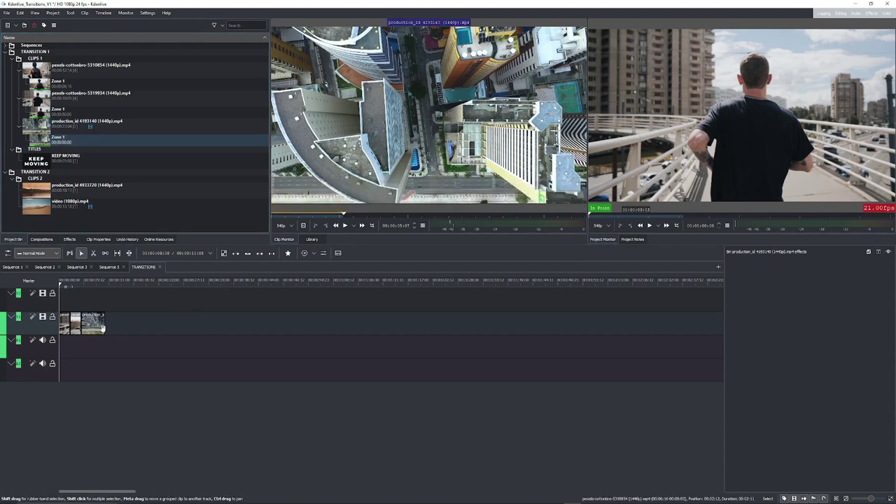
Place the KEEP MOVING title on the upper video track above the third clip, ending together with it, and collapse the bin folders.
{"action": "scroll", "coordinate": [105, 326], "scroll_direction": "up", "scroll_amount": 3, "text": "ctrl"}
{"action": "left_click_drag", "start_coordinate": [70, 160], "coordinate": [246, 306]}
{"action": "left_click", "coordinate": [6, 52]}
{"action": "left_click", "coordinate": [5, 51]}
{"action": "left_click", "coordinate": [5, 58]}
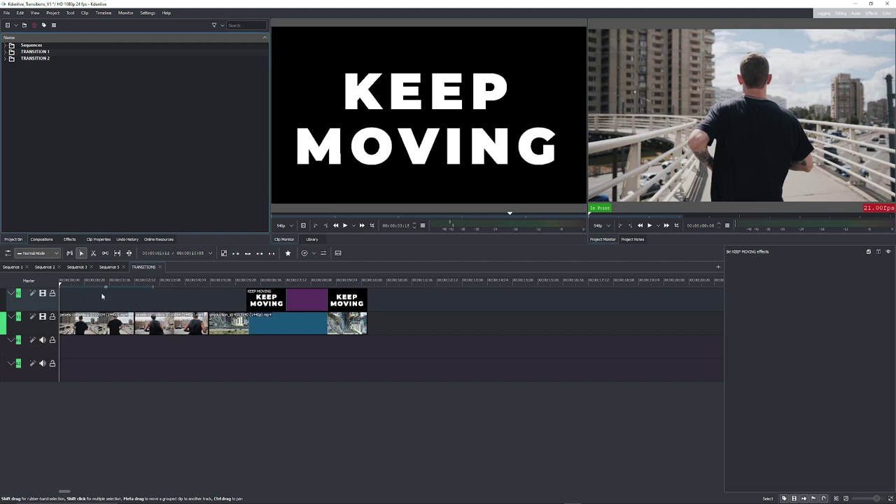
Select the first timeline clip, clear the old effects search and look through the custom effects.
{"action": "left_click", "coordinate": [112, 324]}
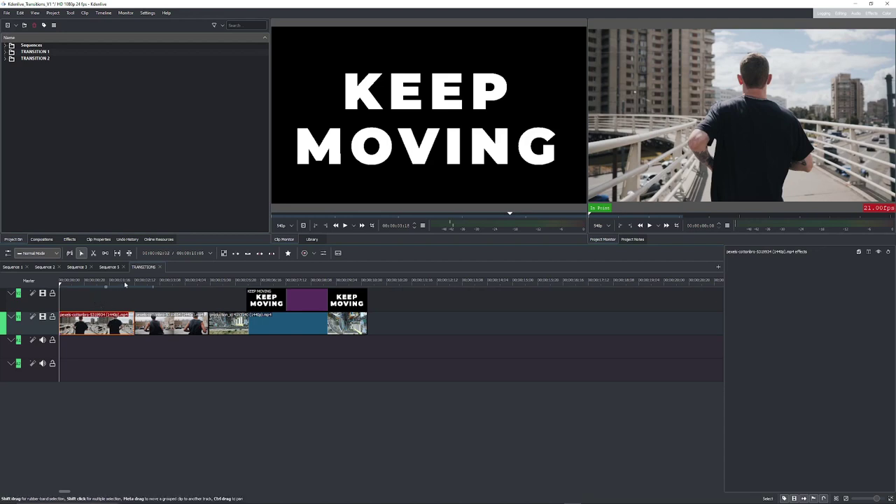
{"action": "left_click", "coordinate": [70, 239]}
{"action": "left_click", "coordinate": [49, 25]}
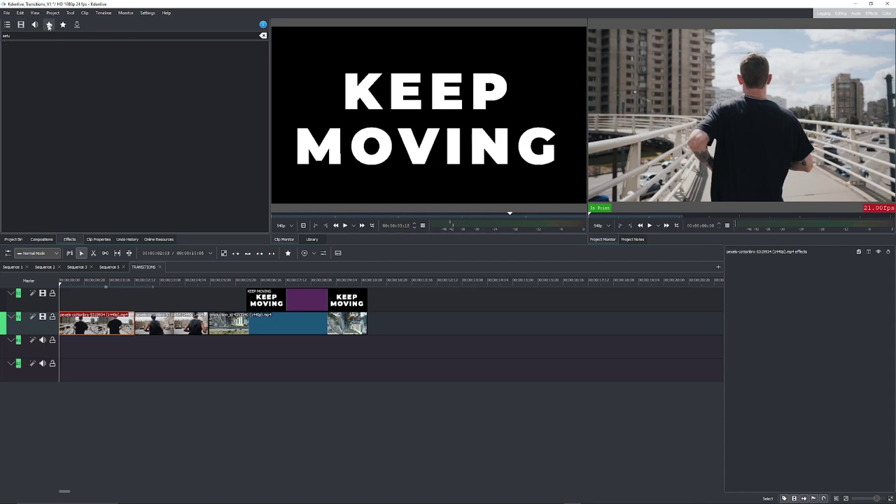
{"action": "left_click", "coordinate": [263, 35]}
{"action": "left_click", "coordinate": [6, 44]}
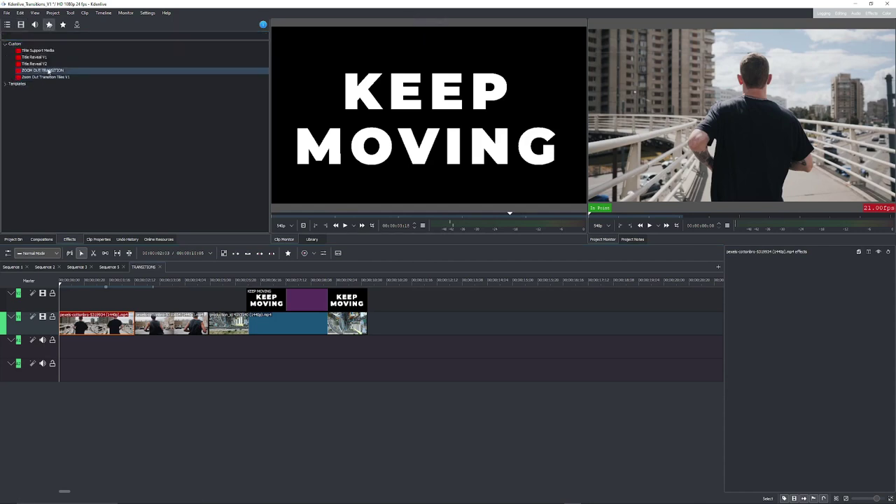
{"action": "left_click", "coordinate": [6, 44]}
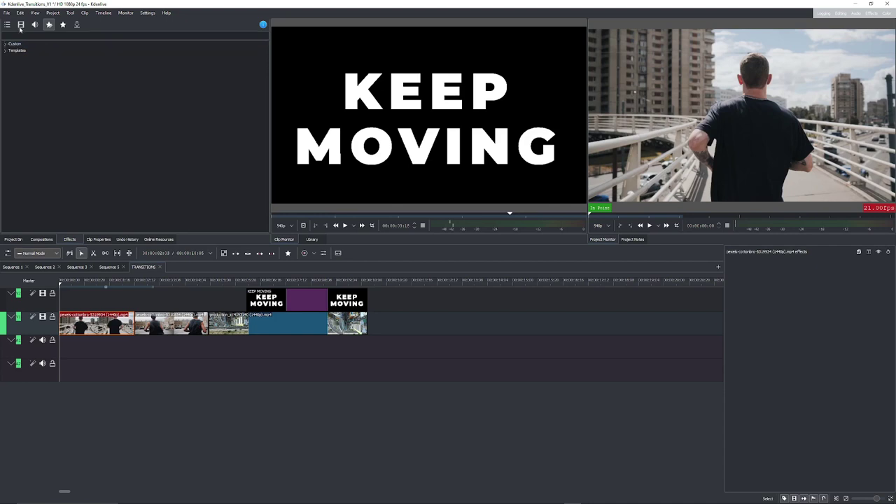
Search the video effects for "box", apply BoxBlur to the first clip and collapse its settings.
{"action": "left_click", "coordinate": [21, 24]}
{"action": "left_click", "coordinate": [78, 37]}
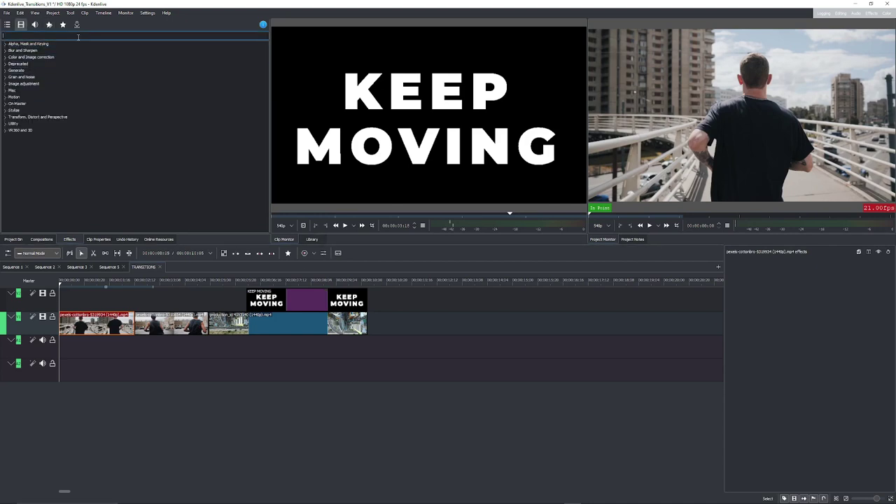
{"action": "type", "text": "box"}
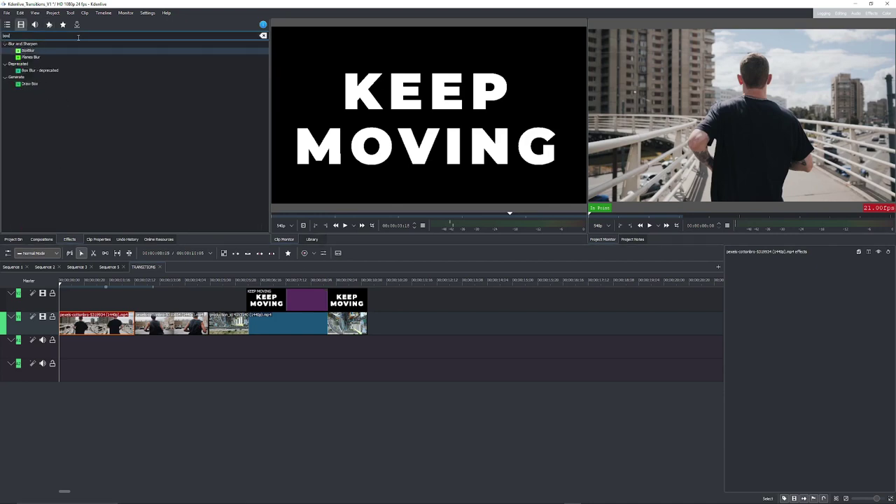
{"action": "double_click", "coordinate": [28, 50]}
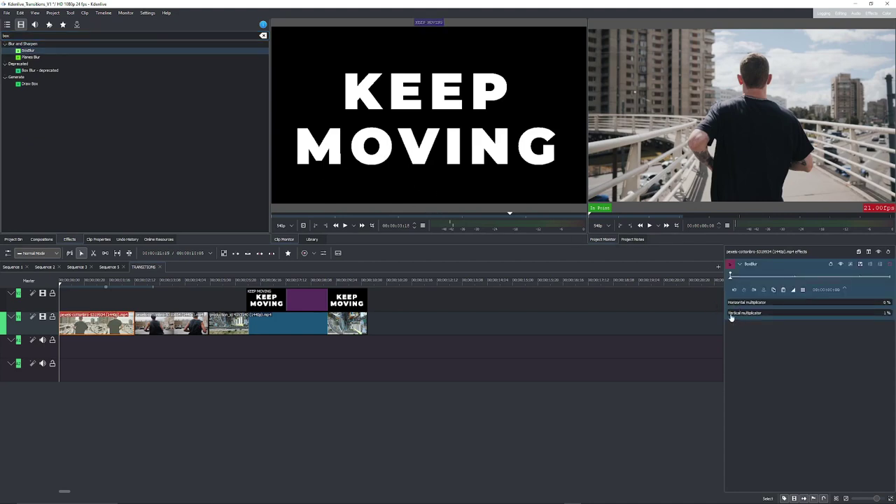
{"action": "left_click", "coordinate": [740, 264]}
Add the Transform and Mirror effects below BoxBlur on the first clip and collapse their settings.
{"action": "left_click", "coordinate": [288, 252]}
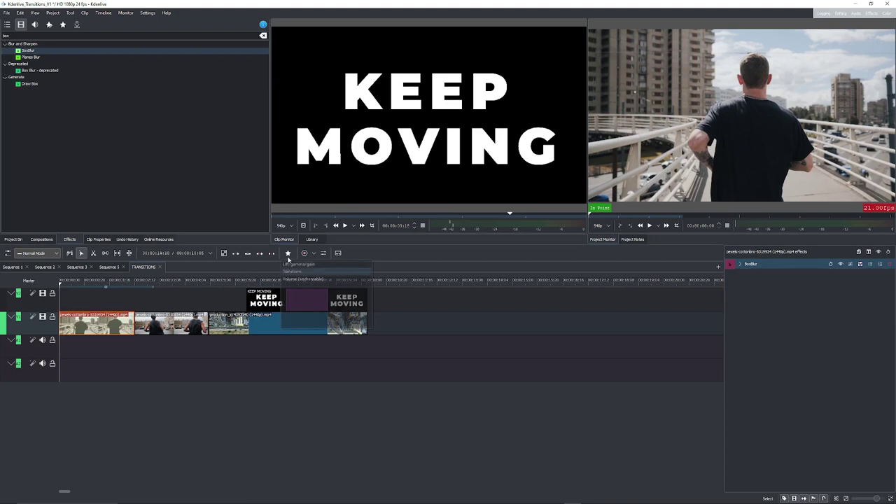
{"action": "left_click", "coordinate": [292, 266]}
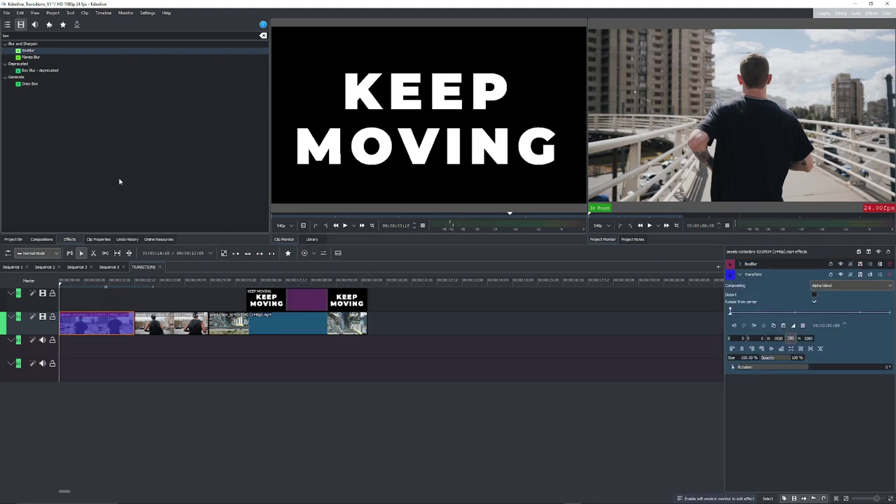
{"action": "double_click", "coordinate": [21, 34]}
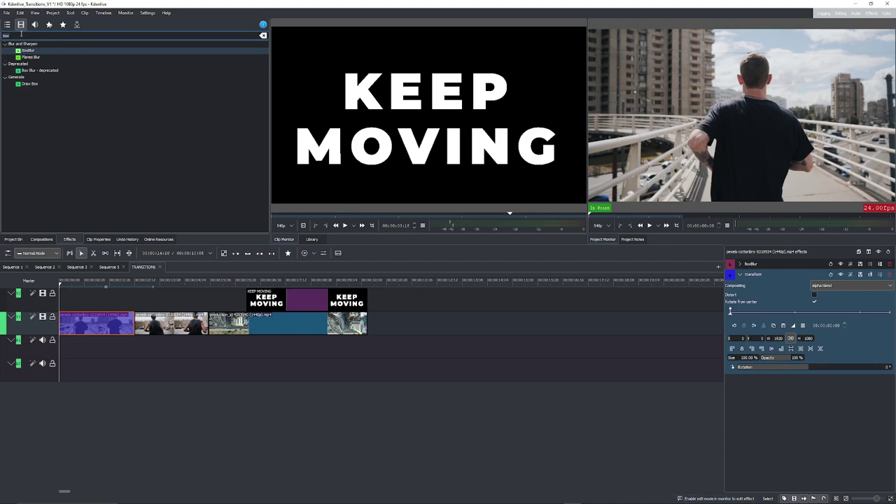
{"action": "type", "text": "mirror"}
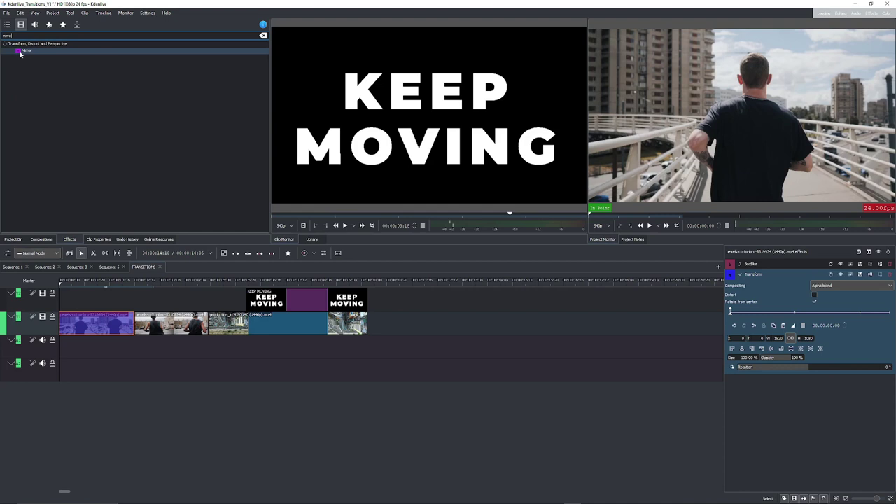
{"action": "double_click", "coordinate": [25, 50]}
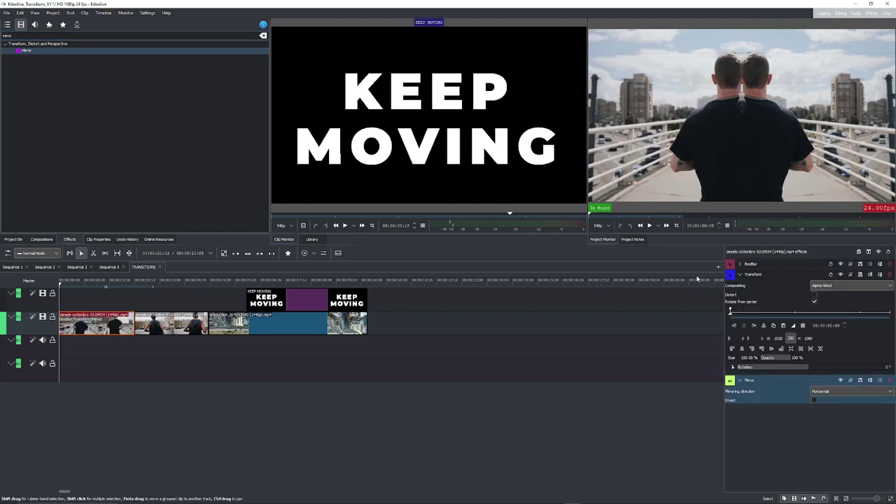
{"action": "left_click", "coordinate": [740, 274]}
{"action": "left_click", "coordinate": [740, 285]}
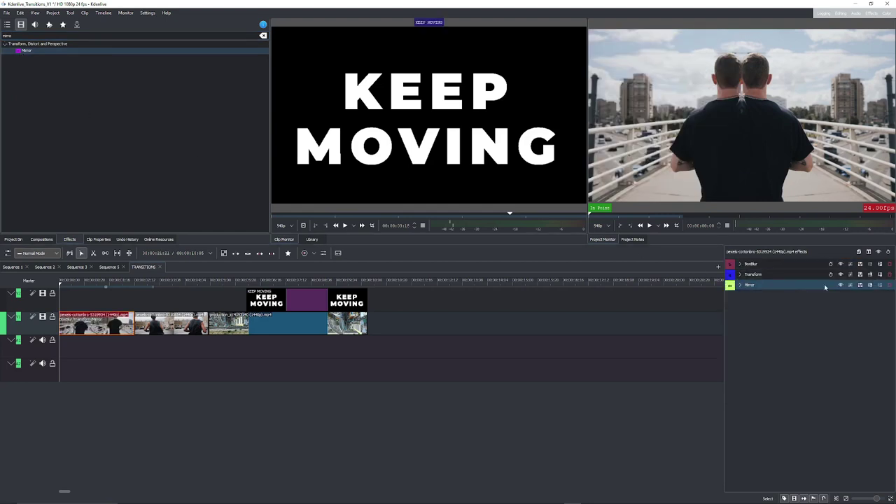
With the Mirror effect disabled, turn off keyframes on the first clip's Transform, enable Distort and set the size to 50%.
{"action": "left_click", "coordinate": [841, 285]}
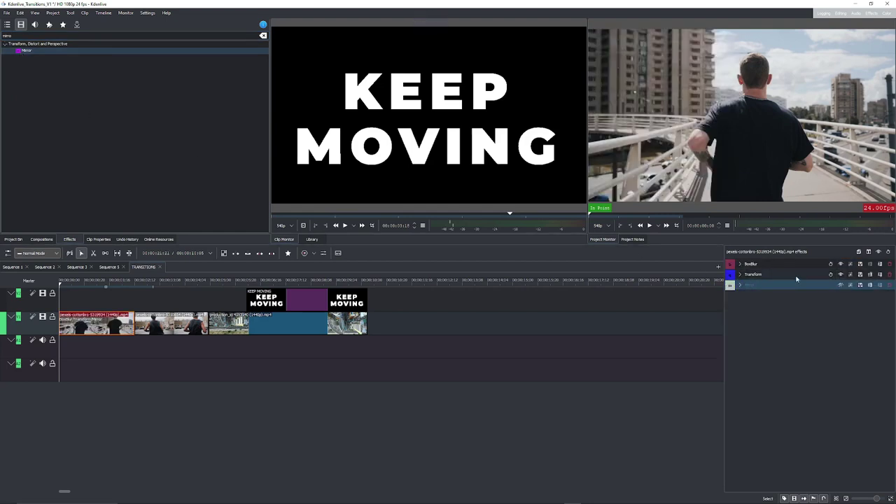
{"action": "left_click", "coordinate": [741, 274]}
{"action": "left_click", "coordinate": [832, 275]}
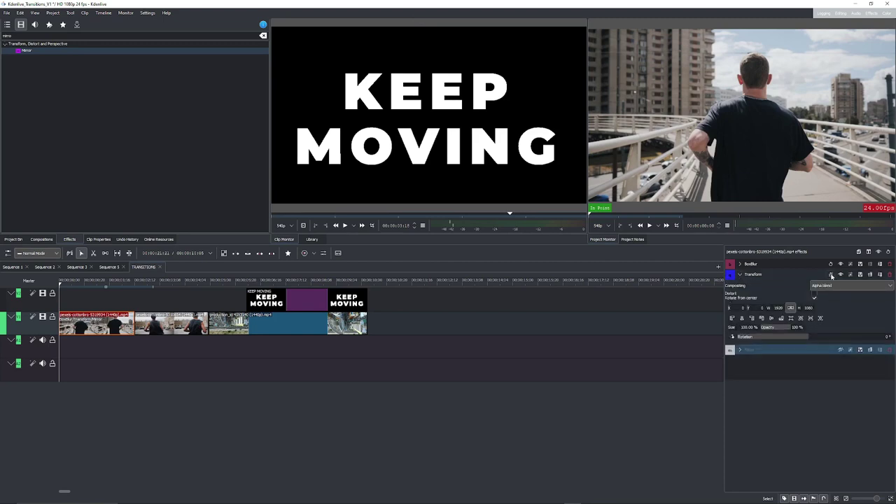
{"action": "left_click", "coordinate": [814, 293]}
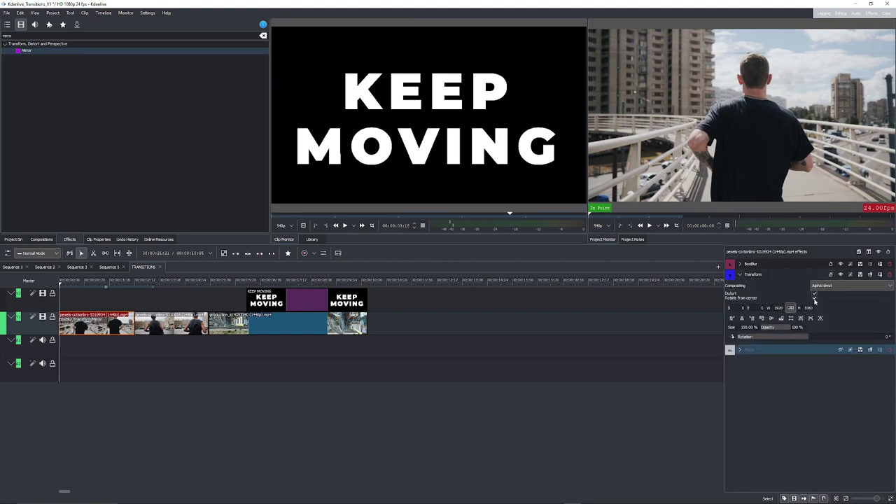
{"action": "left_click_drag", "start_coordinate": [742, 327], "coordinate": [756, 326]}
{"action": "type", "text": "60"}
{"action": "key", "text": "Return"}
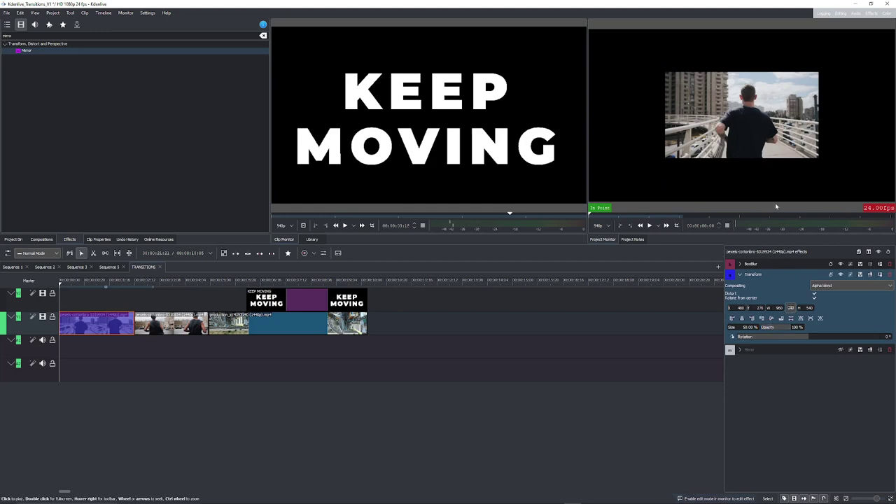
Align the Transform to the lower-right corner of the frame, hide the monitor's edit mode and re-enable the Mirror effect.
{"action": "left_click", "coordinate": [761, 320]}
{"action": "left_click", "coordinate": [782, 319]}
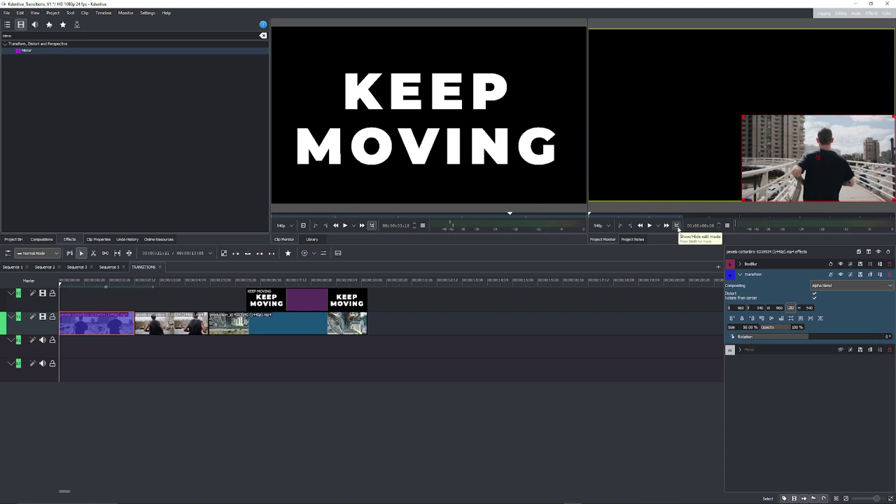
{"action": "left_click", "coordinate": [676, 227]}
{"action": "left_click", "coordinate": [740, 275]}
{"action": "left_click", "coordinate": [840, 285]}
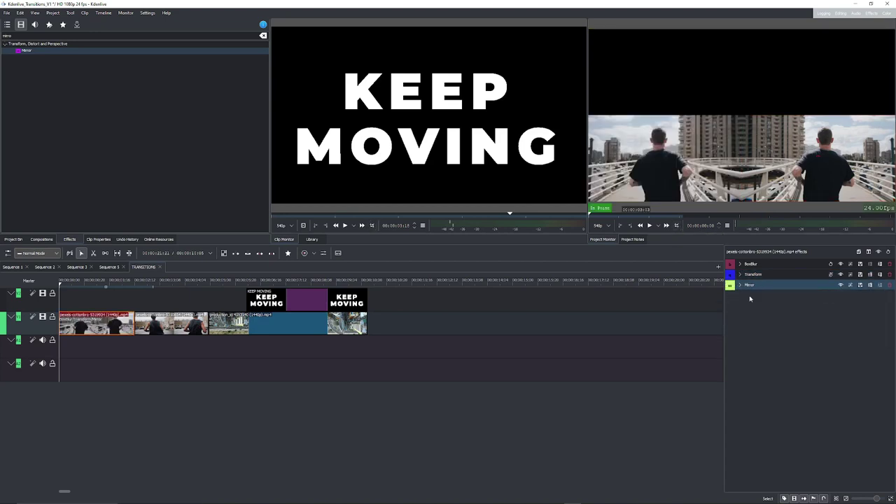
Add a second Mirror effect to the first clip with Vertical mirroring direction and collapse its settings.
{"action": "left_click_drag", "start_coordinate": [26, 52], "coordinate": [816, 306]}
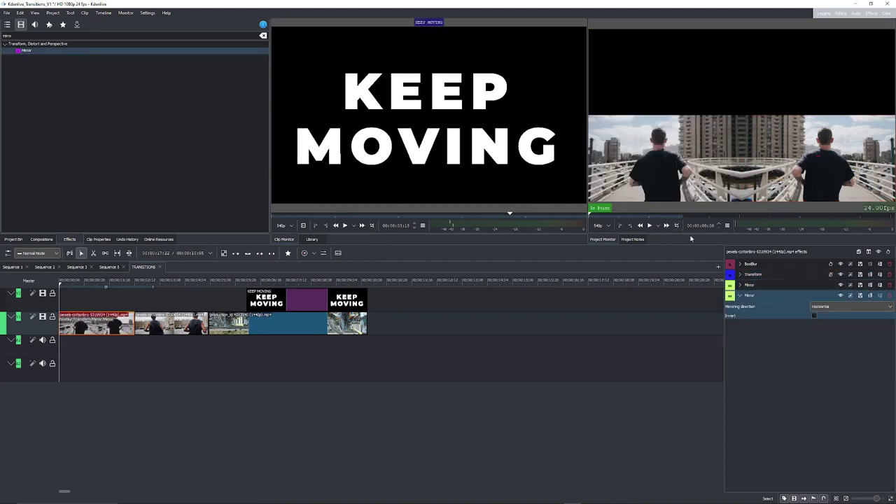
{"action": "left_click", "coordinate": [836, 308]}
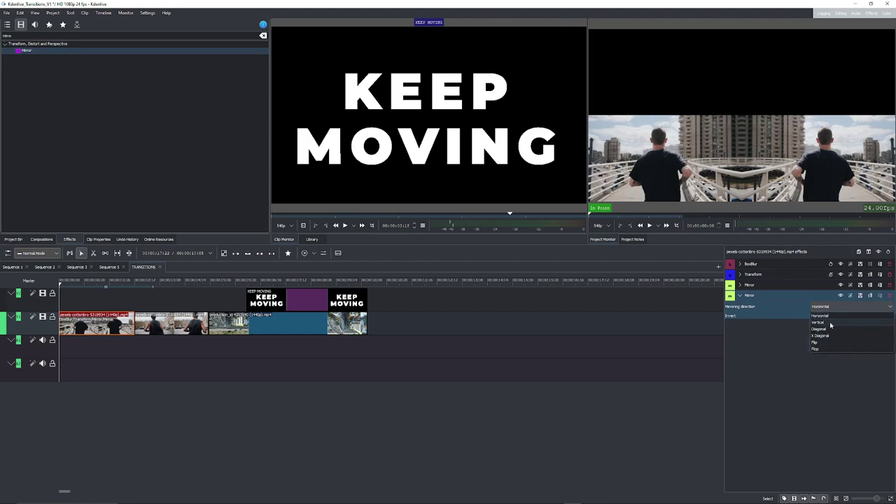
{"action": "left_click", "coordinate": [831, 322]}
{"action": "left_click", "coordinate": [740, 295]}
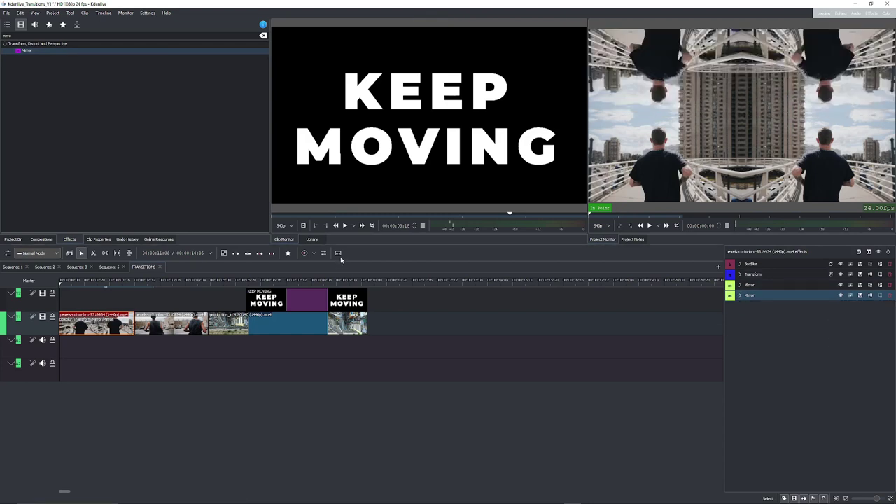
Add a second Transform effect below the two Mirrors, enable Distort, set its size to 50% and turn off its keyframes.
{"action": "left_click", "coordinate": [288, 254]}
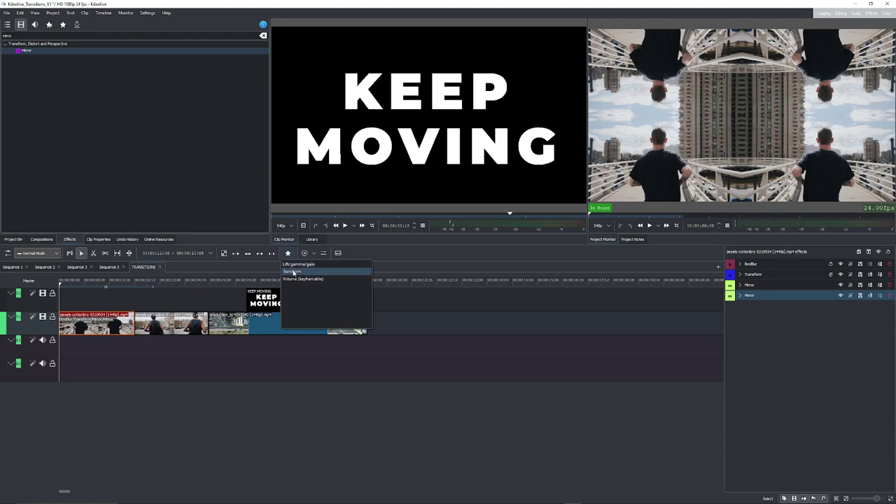
{"action": "left_click", "coordinate": [296, 275]}
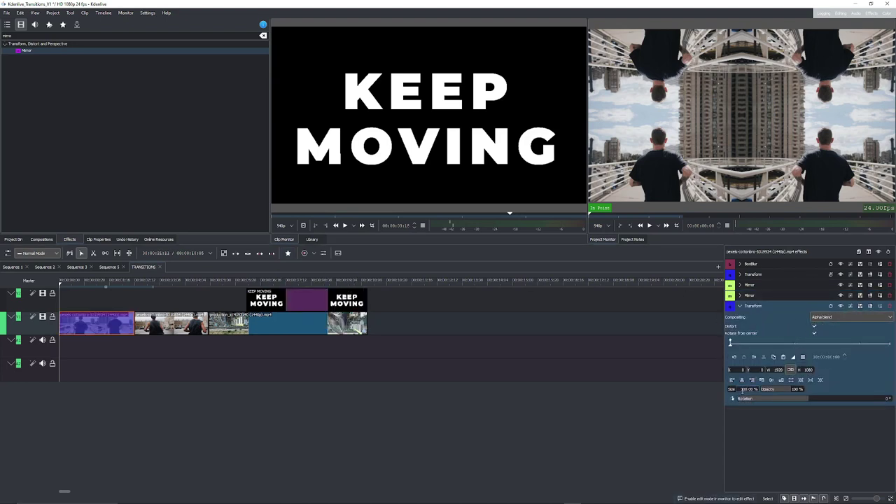
{"action": "type", "text": "50"}
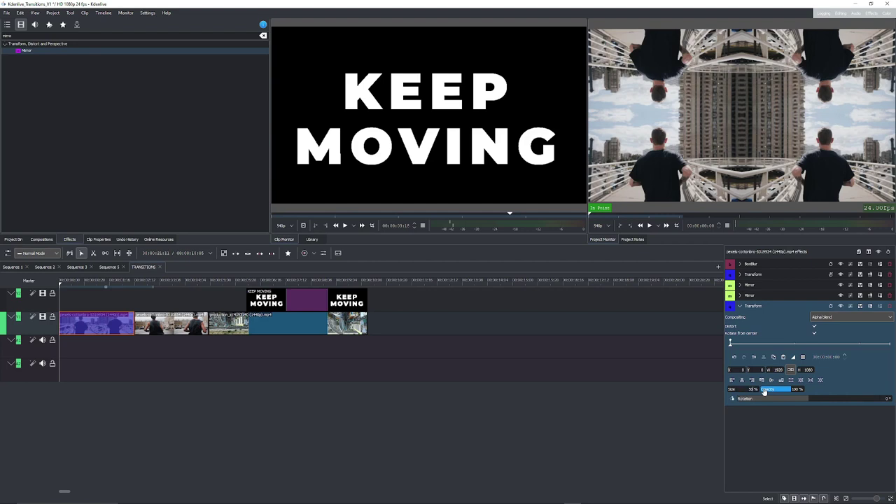
{"action": "key", "text": "Return"}
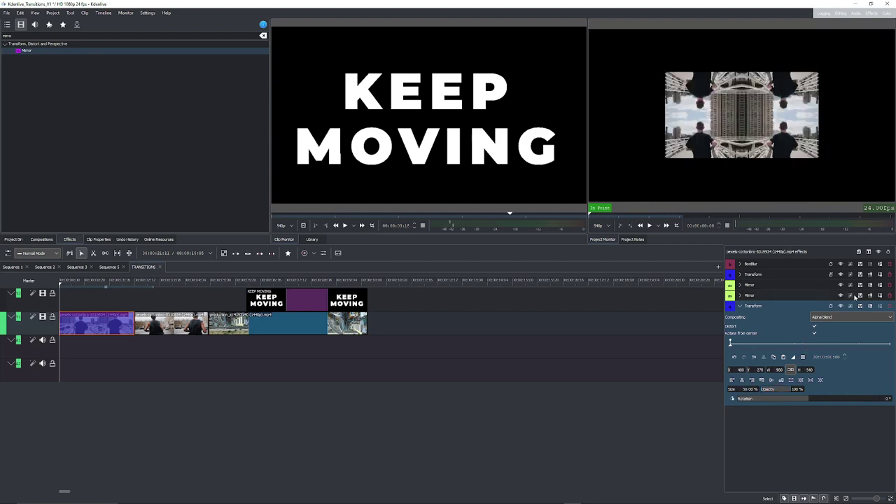
{"action": "left_click", "coordinate": [830, 308]}
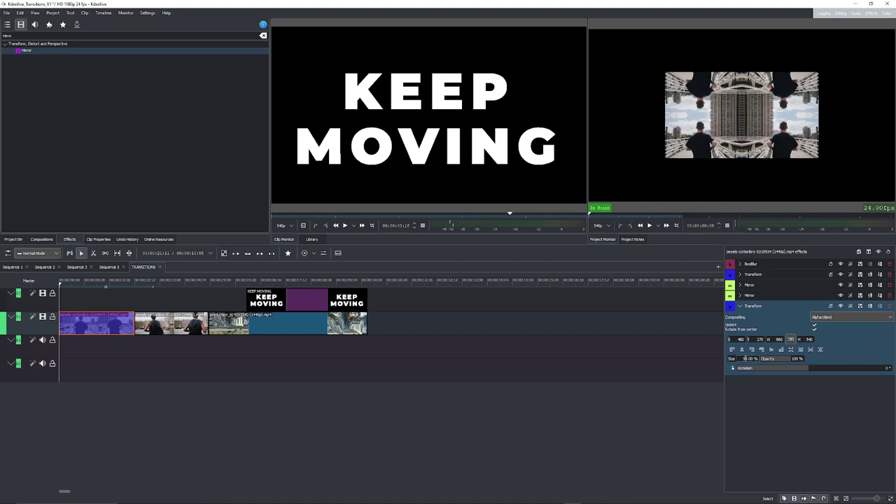
Align the second Transform to the lower-right corner of the frame and collapse its settings.
{"action": "left_click", "coordinate": [770, 349]}
{"action": "left_click", "coordinate": [781, 350]}
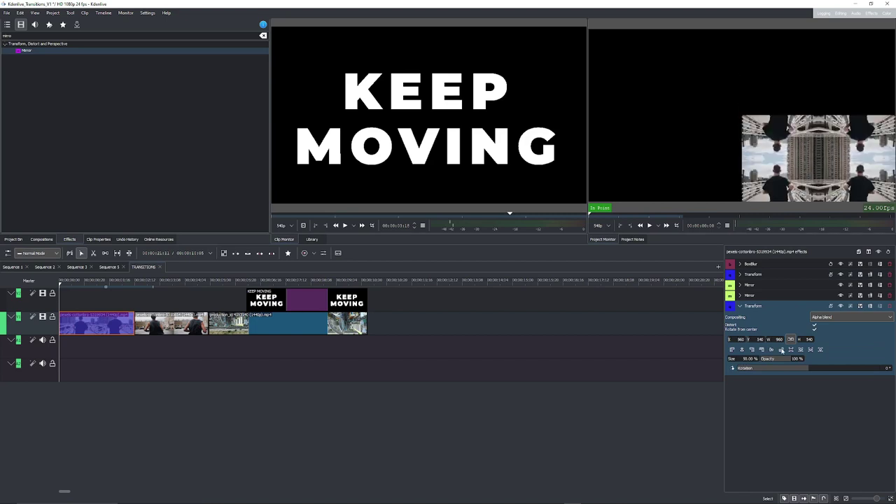
{"action": "left_click", "coordinate": [740, 307]}
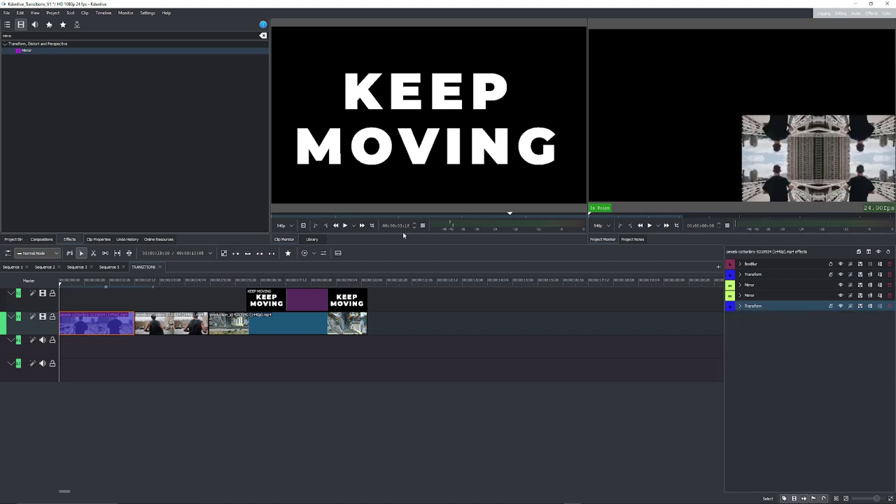
Add two more Mirror effects below the second Transform, one Horizontal and the last one Vertical, and collapse both.
{"action": "double_click", "coordinate": [24, 51]}
{"action": "double_click", "coordinate": [25, 52]}
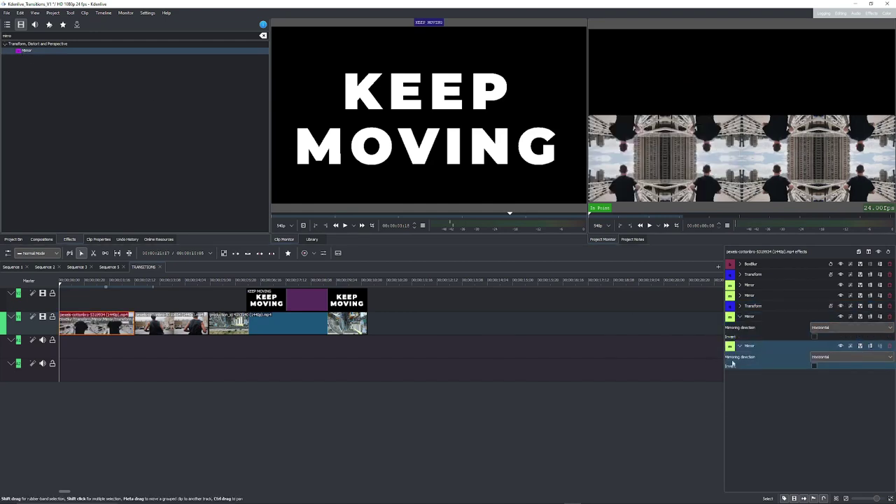
{"action": "left_click", "coordinate": [832, 358]}
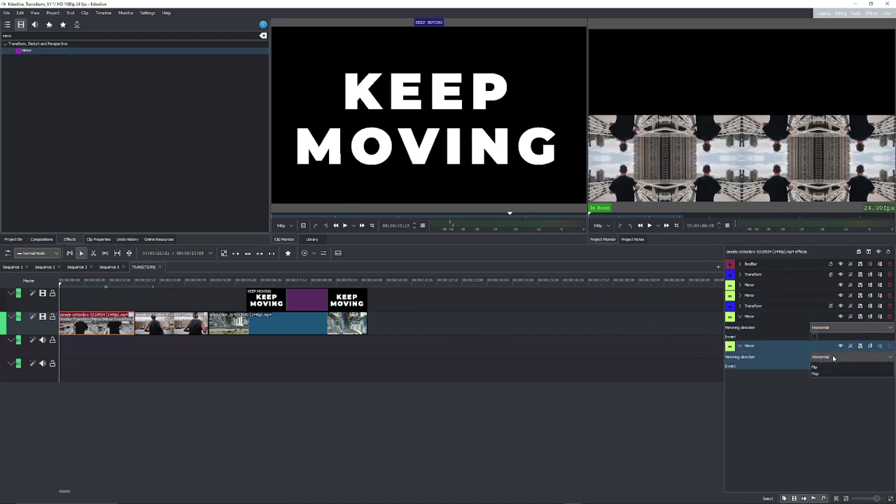
{"action": "left_click", "coordinate": [829, 374]}
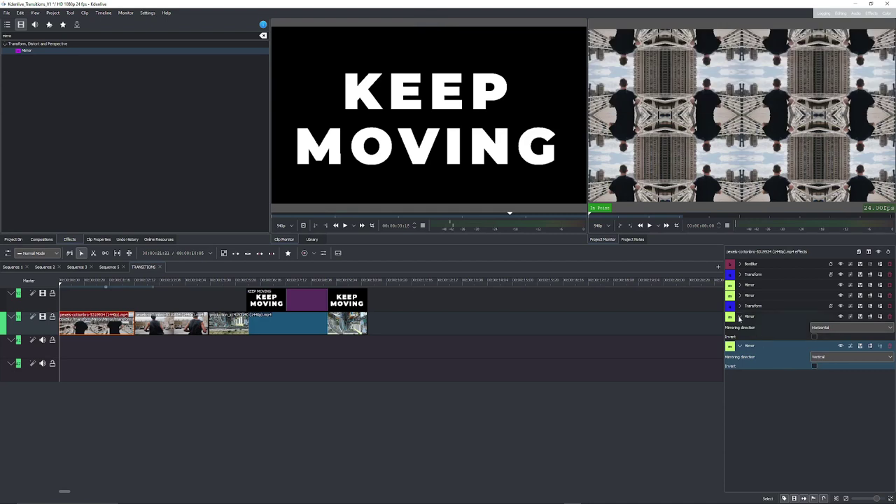
{"action": "left_click", "coordinate": [740, 316]}
{"action": "left_click", "coordinate": [740, 327]}
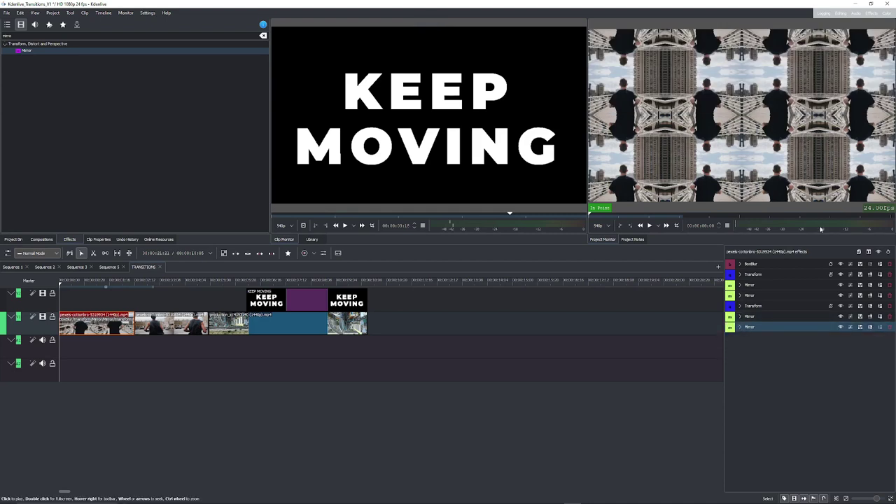
Add a third Transform without keyframes, with Distort enabled and size 132.96%, align it to the frame's upper-left corner and collapse it.
{"action": "left_click", "coordinate": [288, 254]}
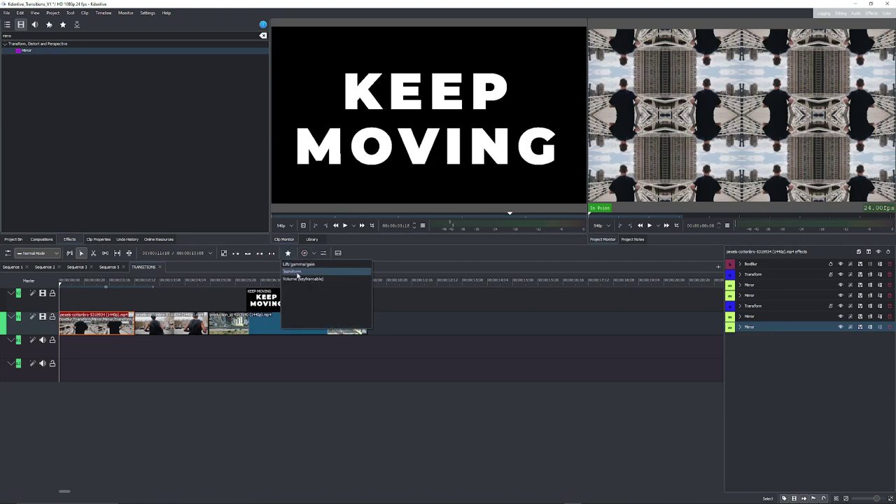
{"action": "left_click", "coordinate": [297, 273]}
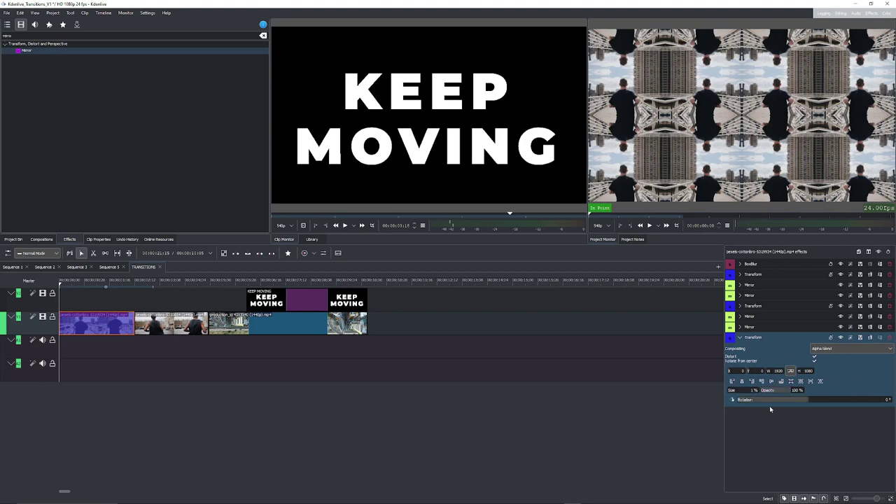
{"action": "key", "text": "Return"}
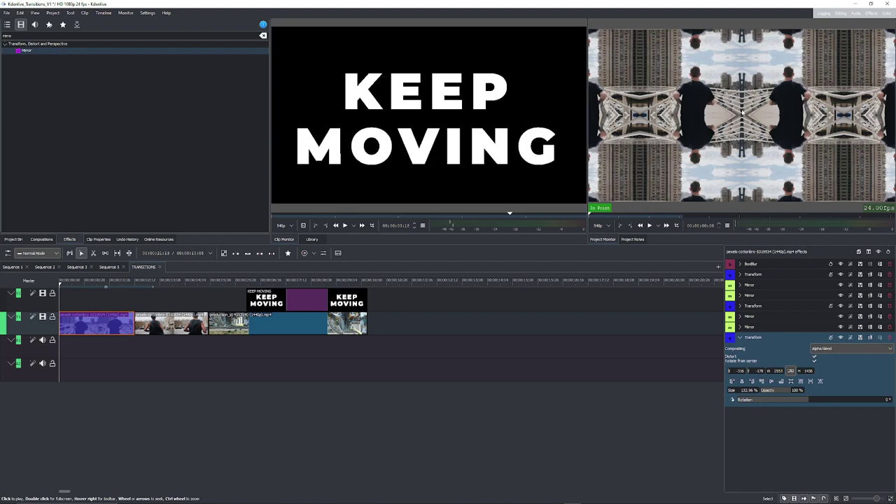
{"action": "left_click", "coordinate": [732, 381]}
{"action": "left_click", "coordinate": [762, 382]}
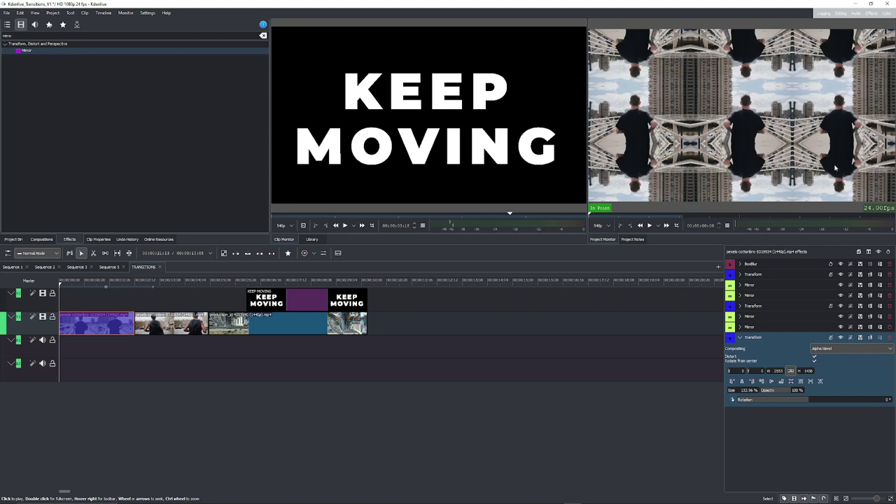
{"action": "left_click", "coordinate": [739, 337]}
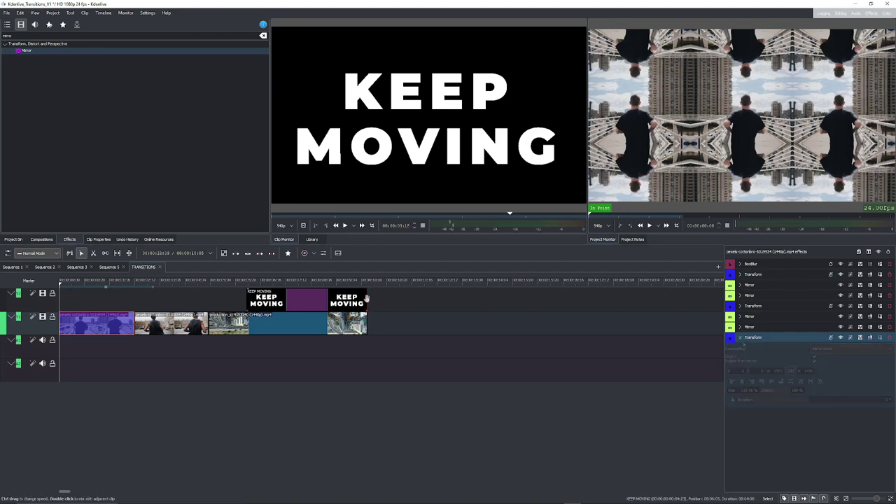
Add a fourth Transform with size 300% and Distort enabled, and toggle it off and on to compare the preview.
{"action": "left_click", "coordinate": [288, 253]}
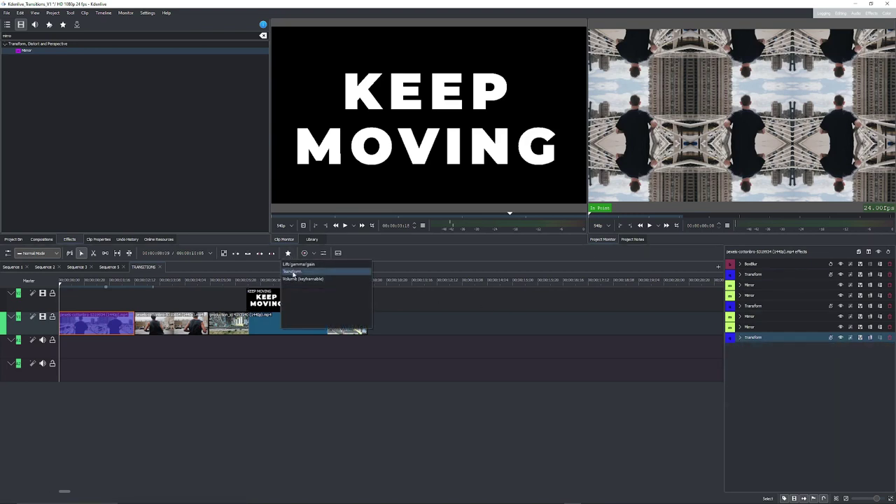
{"action": "left_click", "coordinate": [292, 272]}
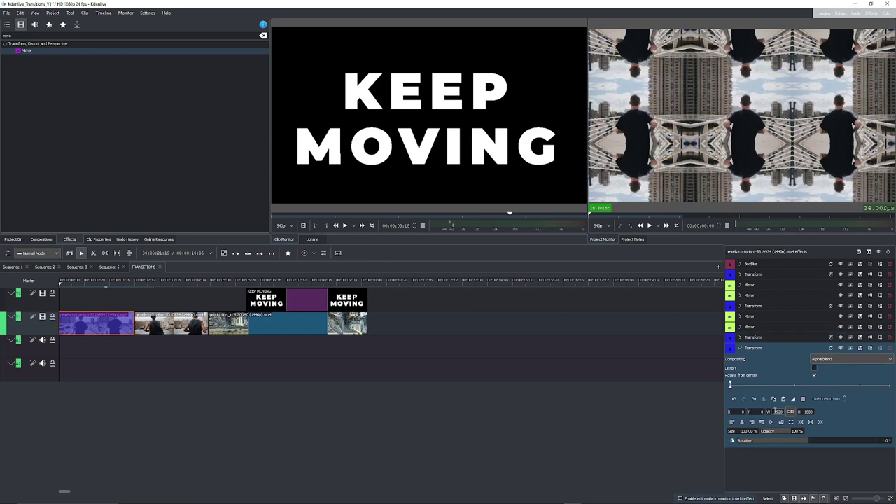
{"action": "type", "text": "300"}
{"action": "key", "text": "Return"}
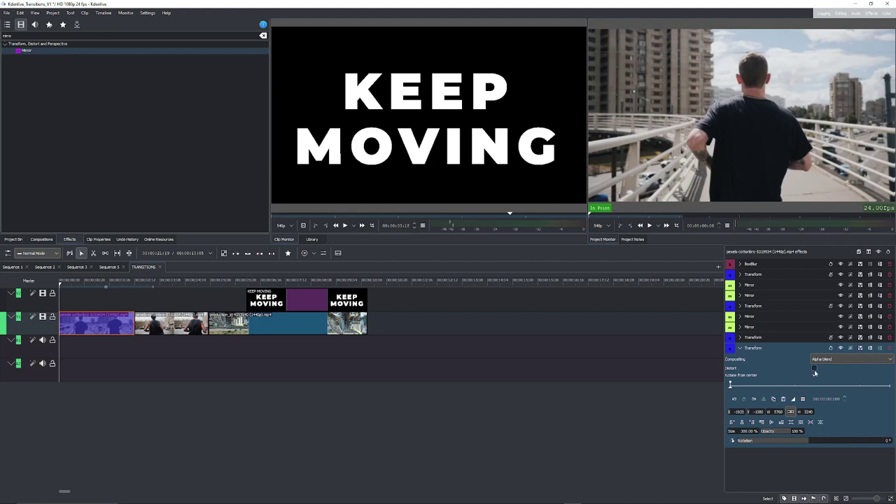
{"action": "left_click", "coordinate": [739, 348]}
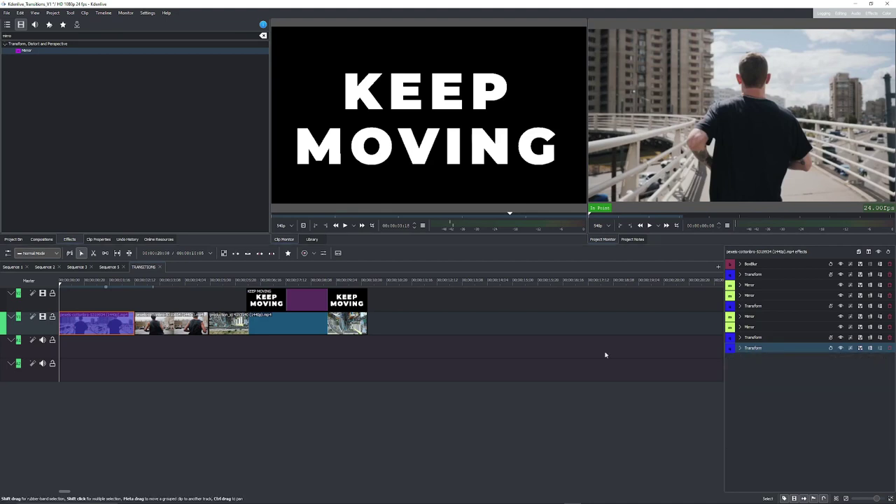
{"action": "left_click", "coordinate": [840, 348]}
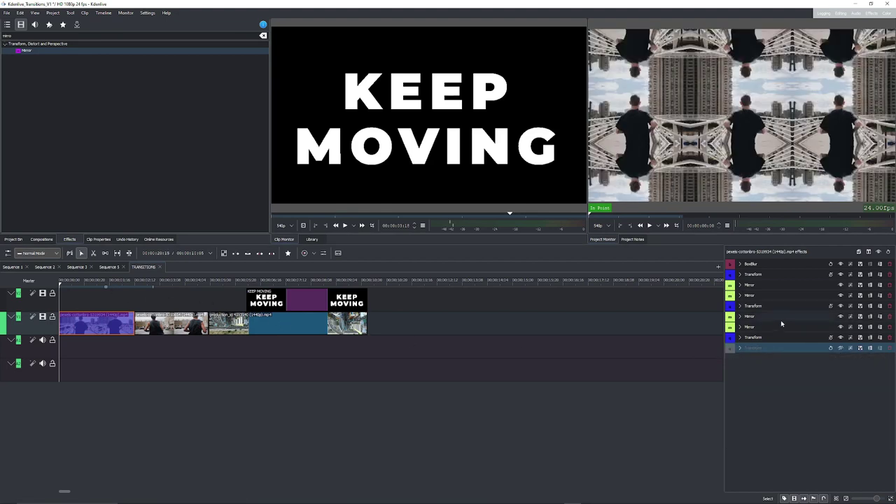
{"action": "left_click", "coordinate": [841, 348]}
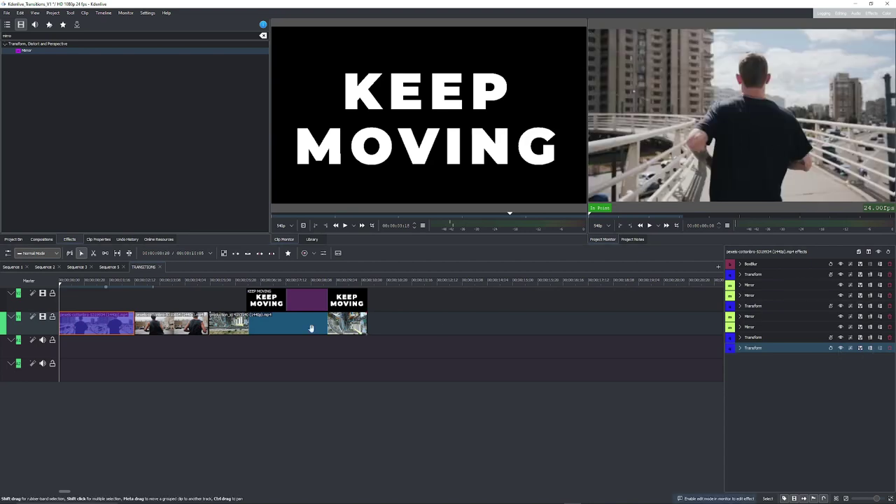
Place the playhead eight frames before the end of the first clip, at 00:00:02:04, and expand the last Transform's settings.
{"action": "left_click_drag", "start_coordinate": [69, 285], "coordinate": [126, 303]}
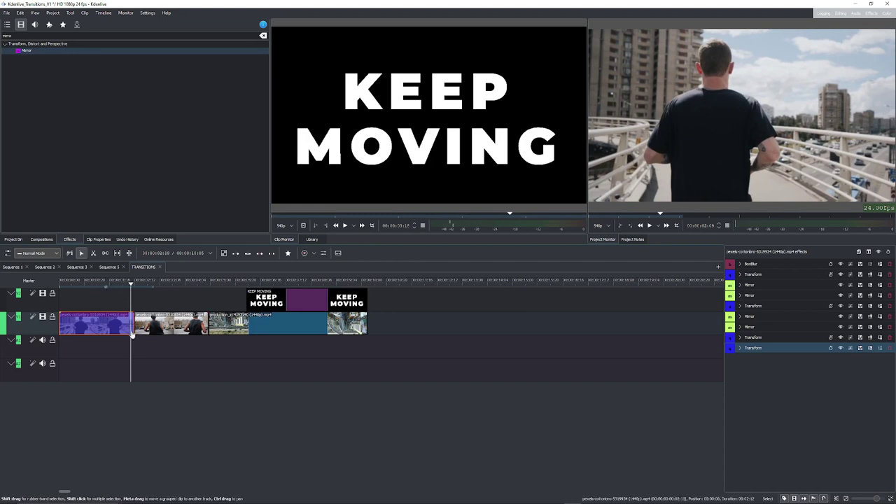
{"action": "key", "text": "alt+Right"}
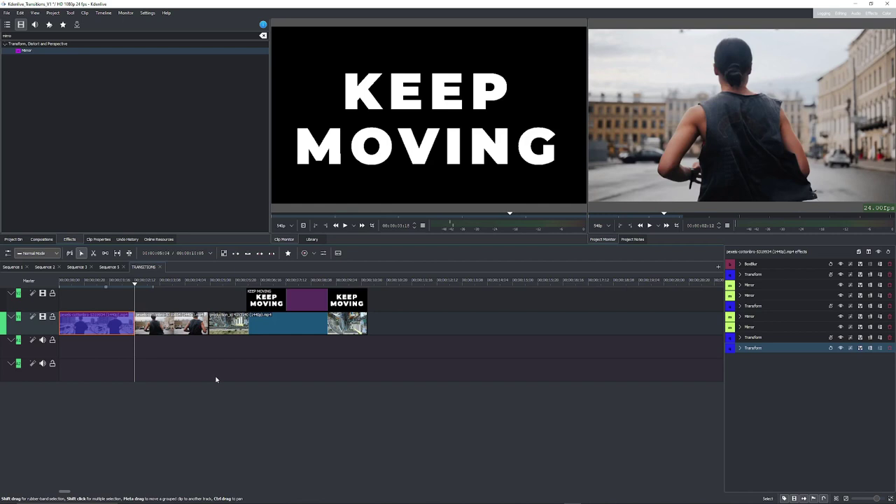
{"action": "key", "text": "Left"}
{"action": "key", "text": "Left"}
{"action": "key", "text": "Left"}
{"action": "key", "text": "Left"}
{"action": "key", "text": "Left"}
{"action": "key", "text": "Left"}
{"action": "key", "text": "Left"}
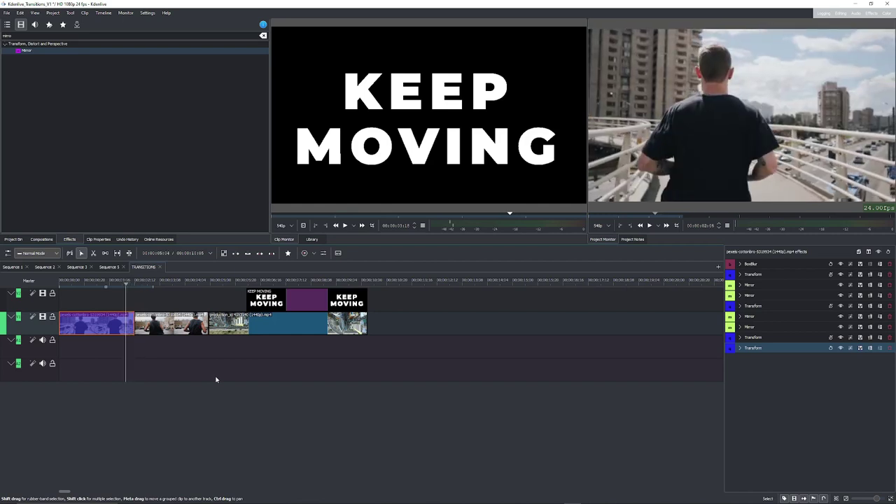
{"action": "key", "text": "Left"}
{"action": "left_click", "coordinate": [740, 348]}
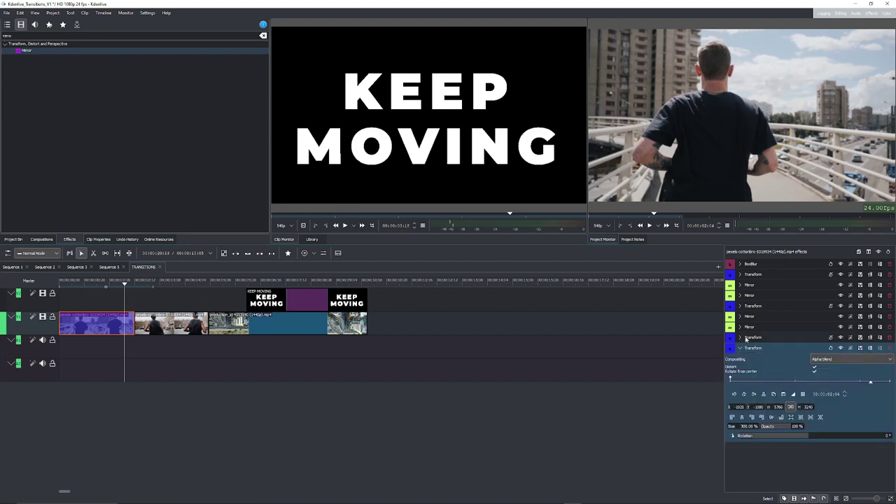
Add keyframes to the last Transform at 00:00:02:04 and at the clip's last frame, and check the default keyframe type options.
{"action": "left_click", "coordinate": [754, 397]}
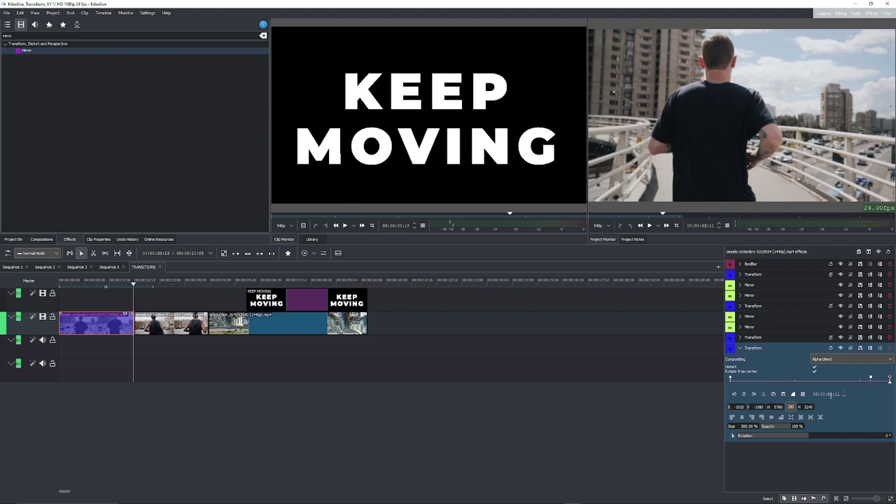
{"action": "left_click", "coordinate": [808, 395]}
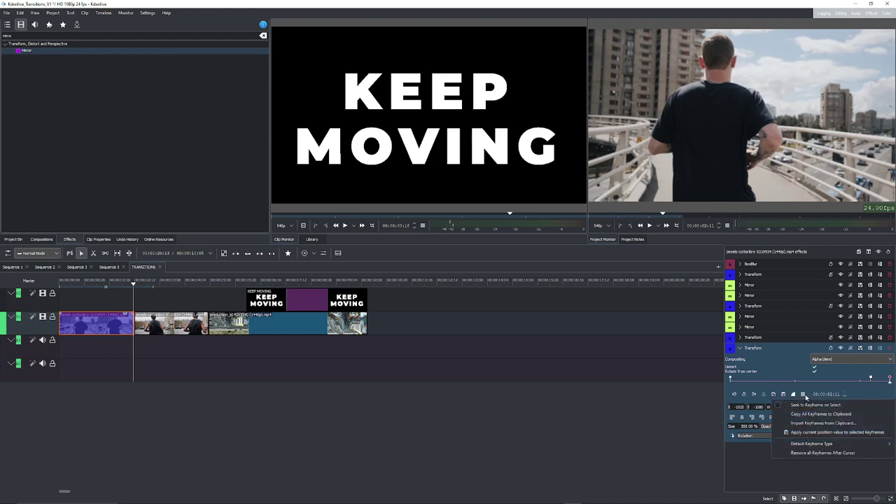
{"action": "mouse_move", "coordinate": [809, 445]}
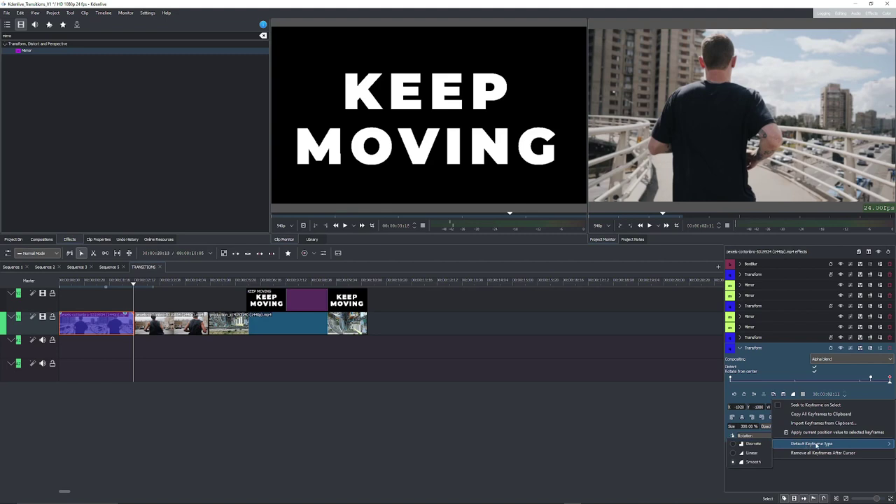
{"action": "left_click", "coordinate": [759, 454]}
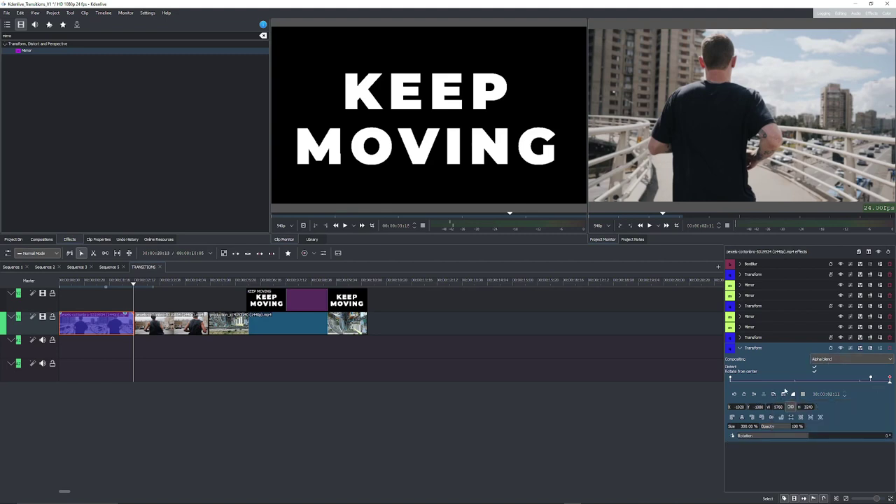
Set the interpolation type of the last Transform's final keyframe to Smooth.
{"action": "left_click", "coordinate": [793, 396]}
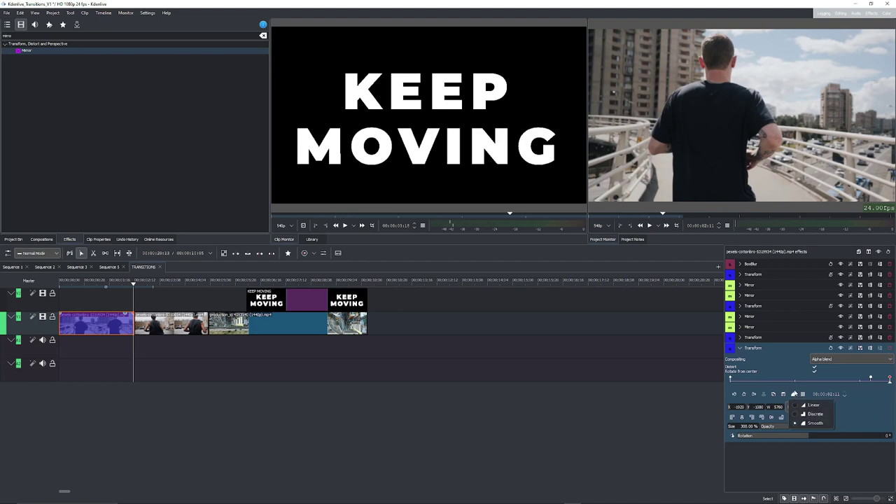
{"action": "left_click", "coordinate": [794, 392]}
{"action": "left_click", "coordinate": [794, 396]}
{"action": "left_click", "coordinate": [804, 405]}
{"action": "left_click", "coordinate": [795, 396]}
{"action": "left_click", "coordinate": [812, 420]}
{"action": "left_click", "coordinate": [795, 395]}
{"action": "left_click", "coordinate": [812, 423]}
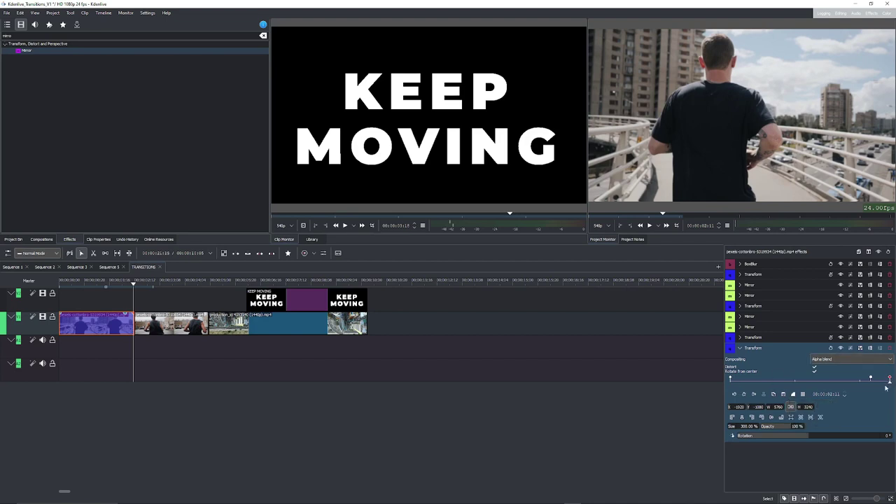
Set the last Transform's size to 100% at its final keyframe.
{"action": "left_click", "coordinate": [756, 425]}
{"action": "type", "text": "100"}
{"action": "key", "text": "Return"}
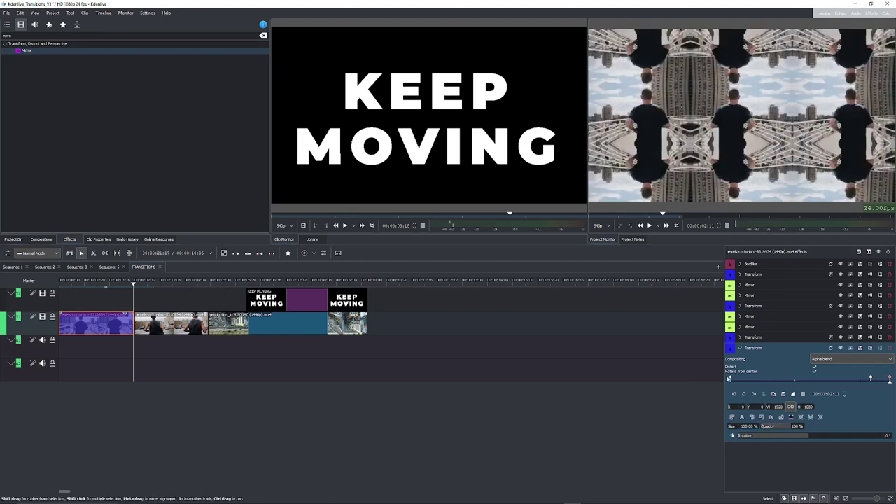
Add BoxBlur keyframes at 00:00:02:04 and at the clip's last frame, then collapse the effect.
{"action": "left_click", "coordinate": [871, 378]}
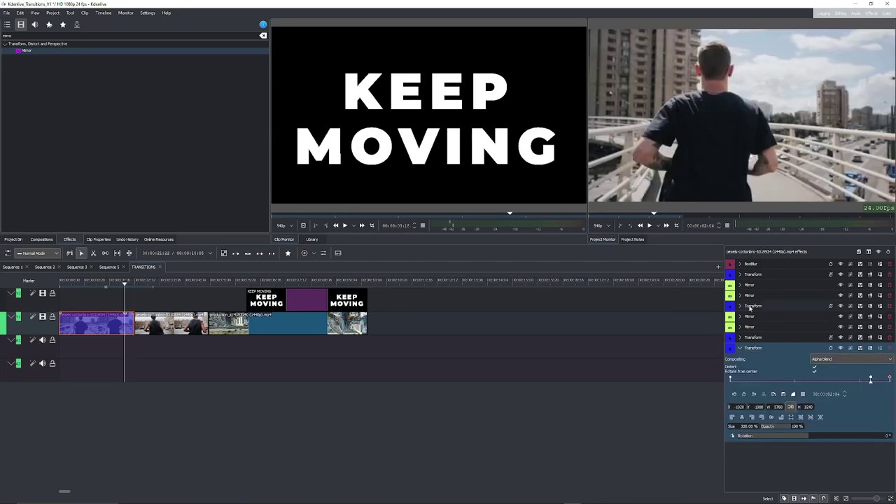
{"action": "left_click", "coordinate": [740, 264]}
{"action": "left_click", "coordinate": [745, 291]}
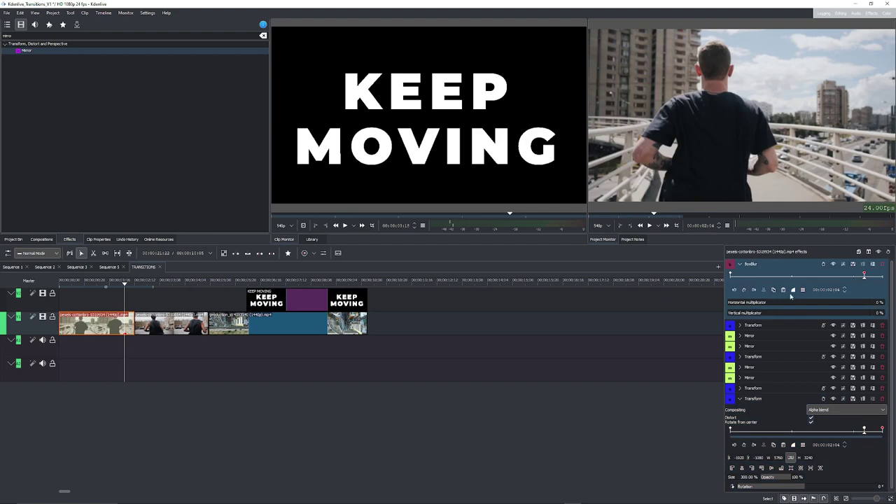
{"action": "left_click", "coordinate": [753, 290]}
{"action": "left_click", "coordinate": [744, 291]}
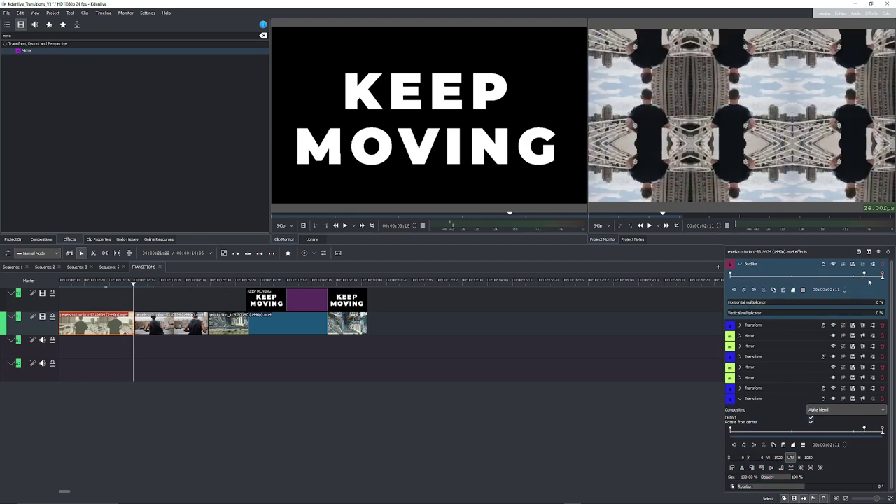
{"action": "left_click", "coordinate": [730, 303]}
{"action": "left_click", "coordinate": [740, 264]}
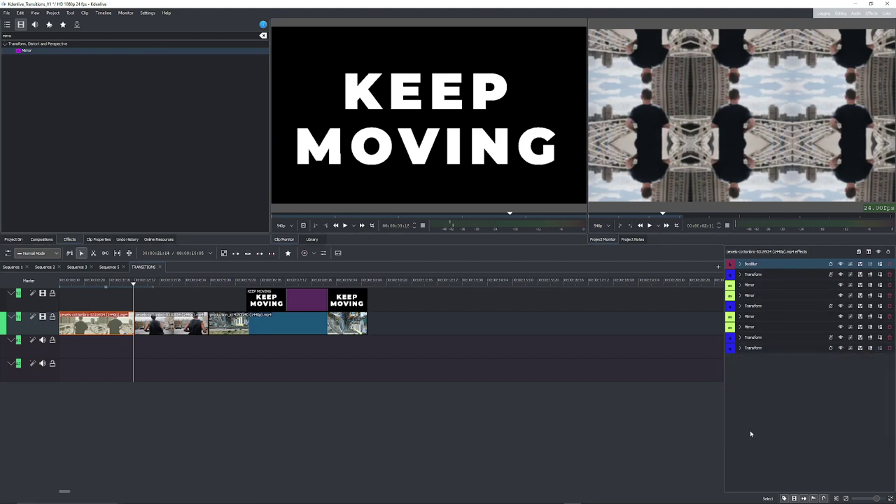
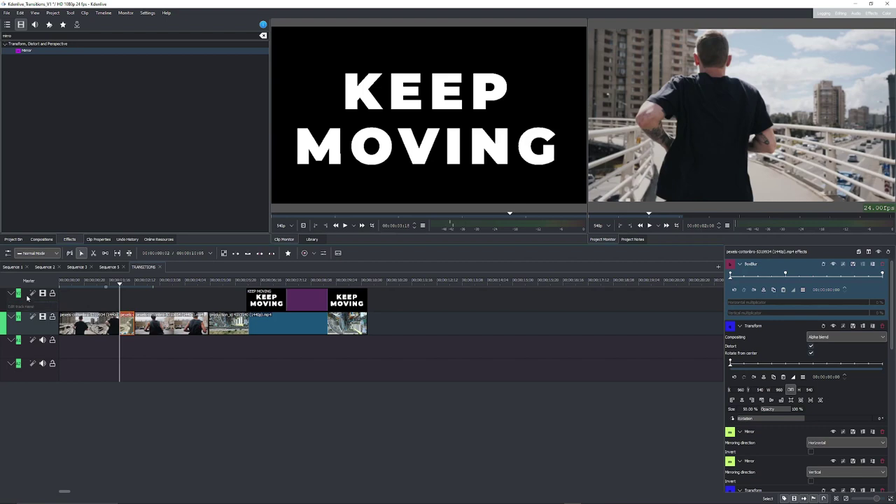
Paste the copied short clip segment onto track V2 at 00:00:02:00 and delete all effects from the pasted clip.
{"action": "left_click", "coordinate": [28, 300]}
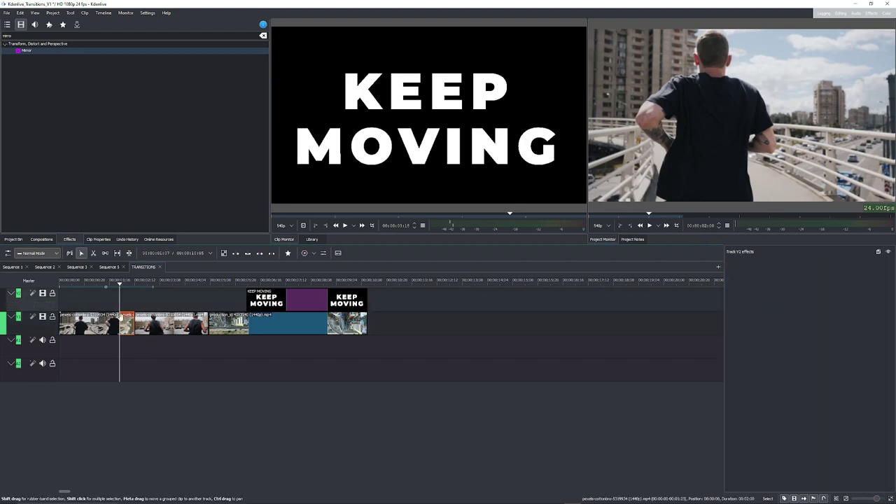
{"action": "key", "text": "ctrl+v"}
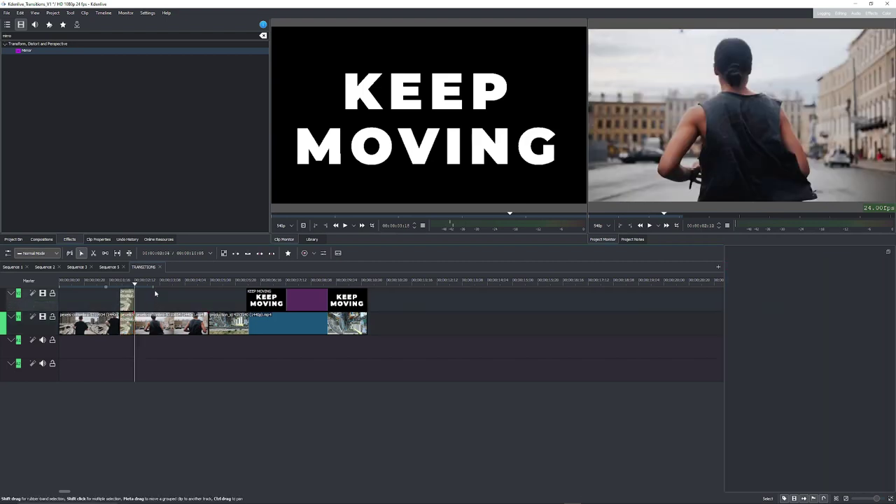
{"action": "left_click", "coordinate": [125, 283]}
{"action": "left_click", "coordinate": [126, 297]}
{"action": "right_click", "coordinate": [127, 303]}
{"action": "left_click", "coordinate": [161, 327]}
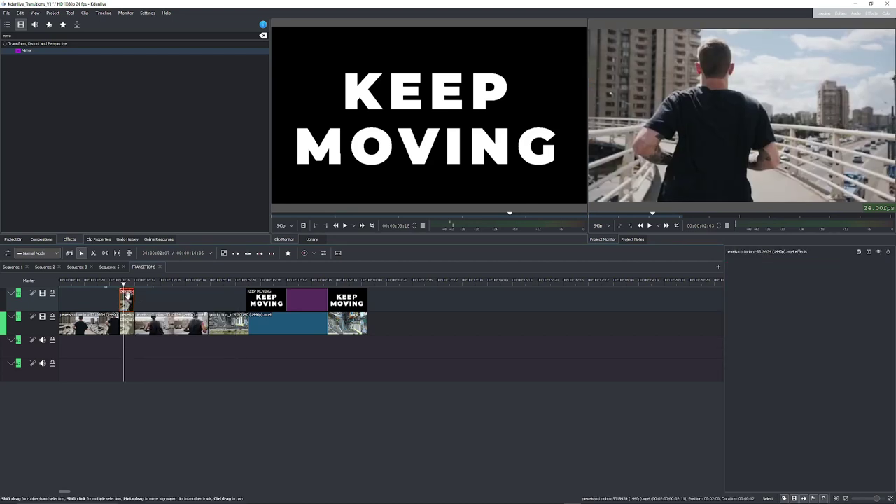
Add Transform and BoxBlur to the V2 clip, move BoxBlur above Transform, and set its vertical multiplicator to 0%.
{"action": "left_click", "coordinate": [287, 253]}
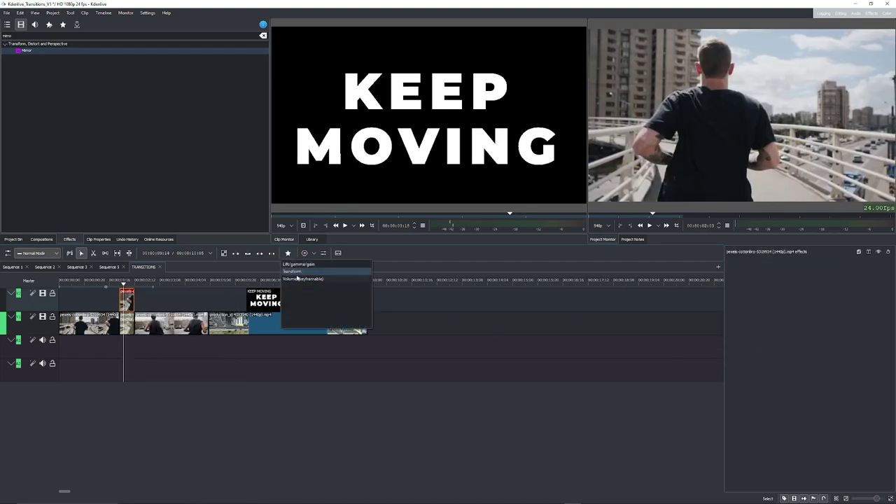
{"action": "left_click", "coordinate": [299, 271]}
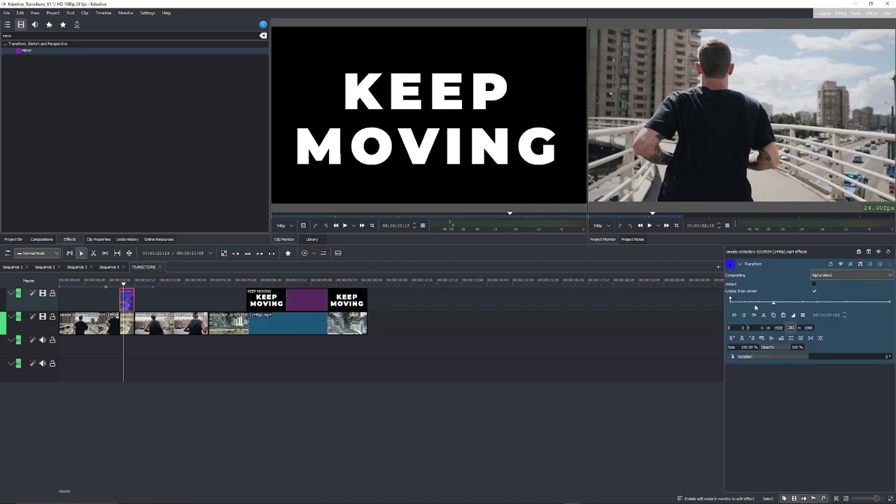
{"action": "double_click", "coordinate": [42, 34]}
{"action": "type", "text": "box"}
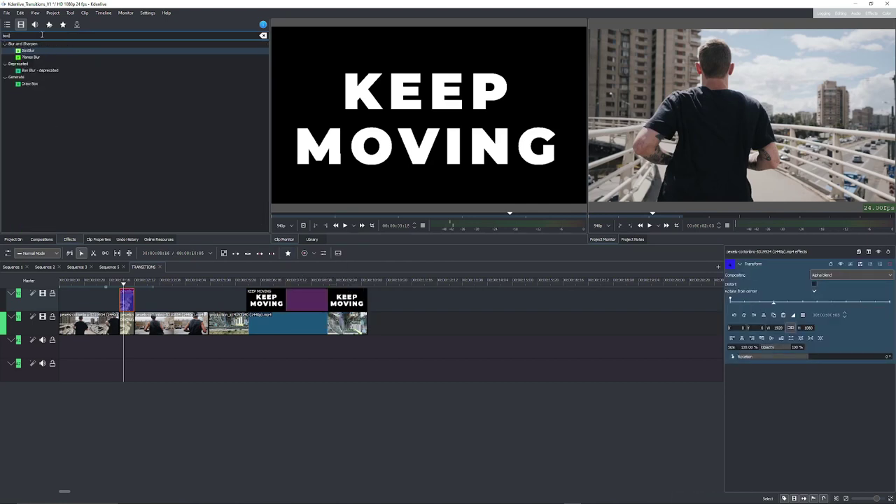
{"action": "double_click", "coordinate": [27, 51]}
{"action": "left_click_drag", "start_coordinate": [764, 369], "coordinate": [770, 263]}
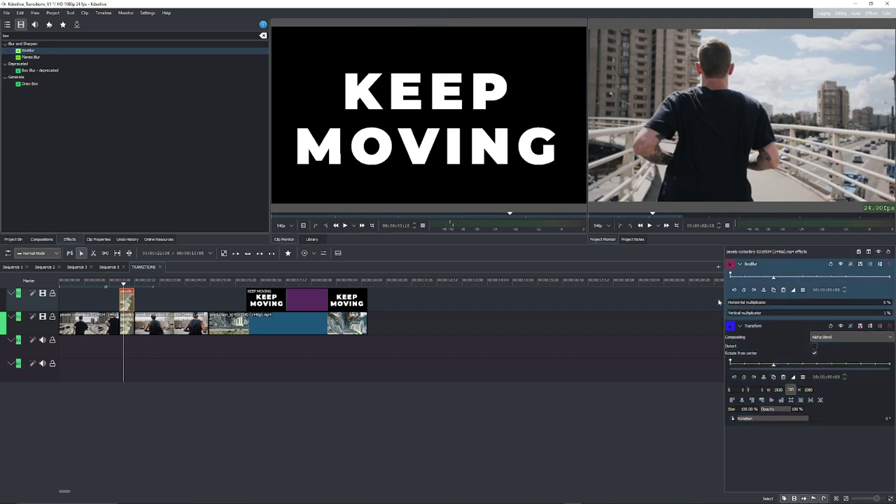
{"action": "left_click_drag", "start_coordinate": [737, 318], "coordinate": [732, 319]}
Match the lower segment's BoxBlur timing by adding BoxBlur and Transform keyframes to the V2 clip at 00:00:00:04 and its last frame.
{"action": "left_click", "coordinate": [126, 321]}
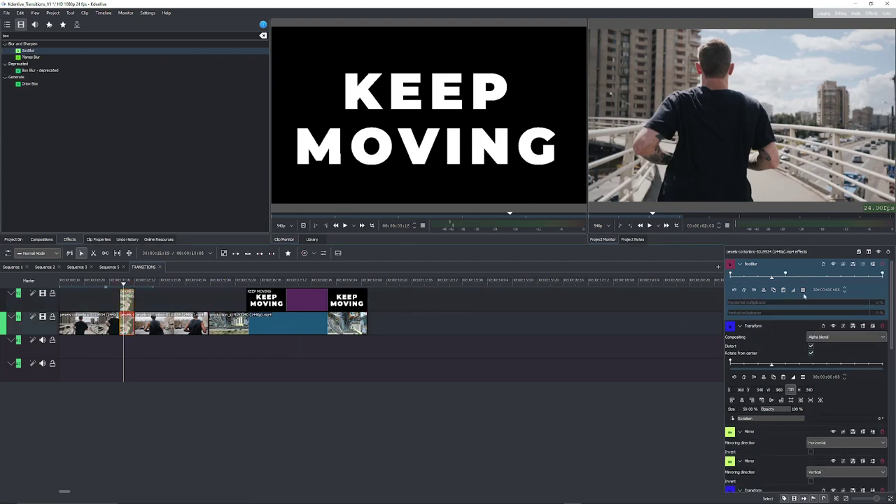
{"action": "left_click", "coordinate": [750, 292]}
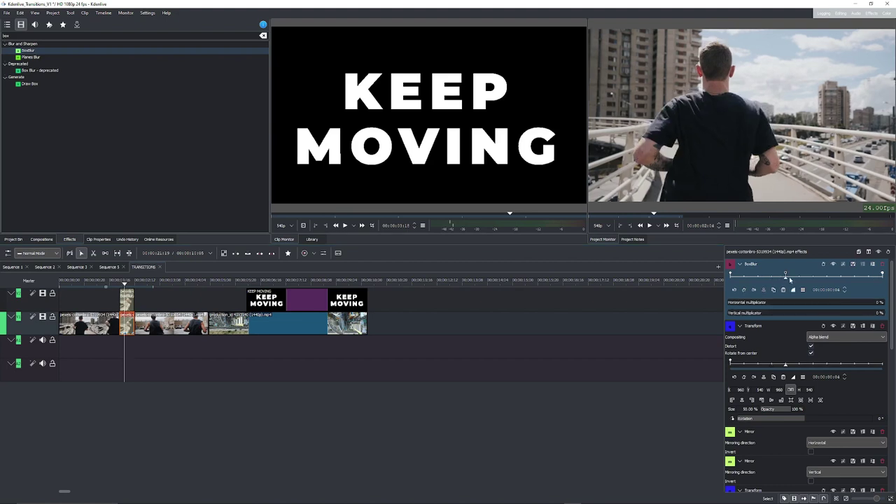
{"action": "left_click", "coordinate": [126, 299]}
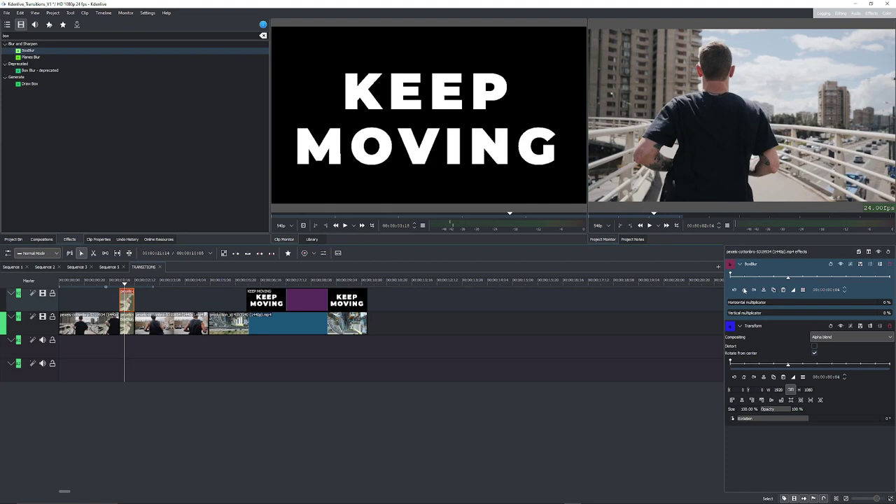
{"action": "left_click", "coordinate": [753, 292]}
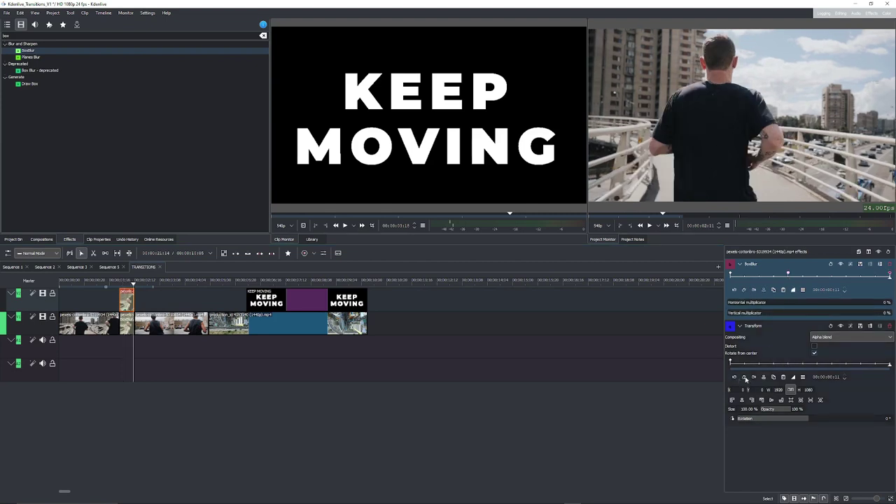
{"action": "left_click", "coordinate": [745, 379]}
{"action": "left_click", "coordinate": [743, 378]}
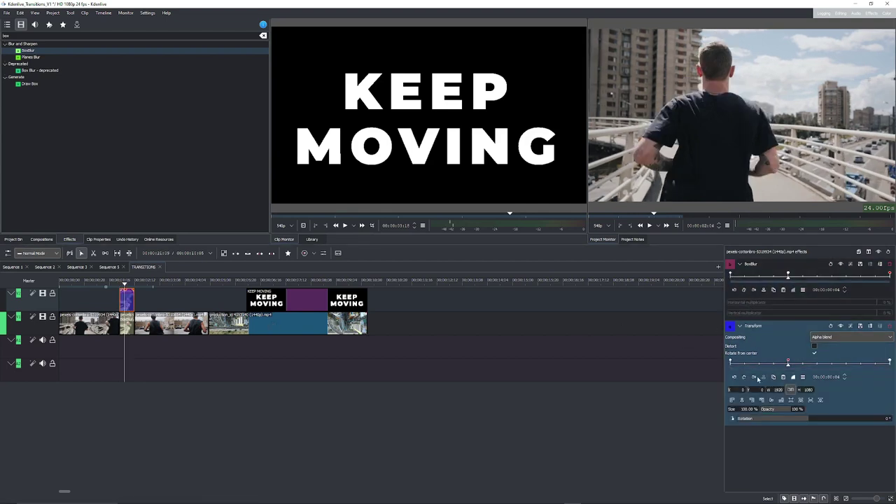
Set the V2 clip's Transform size to 33% at its last keyframe.
{"action": "left_click", "coordinate": [759, 379]}
{"action": "double_click", "coordinate": [741, 410]}
{"action": "type", "text": "33"}
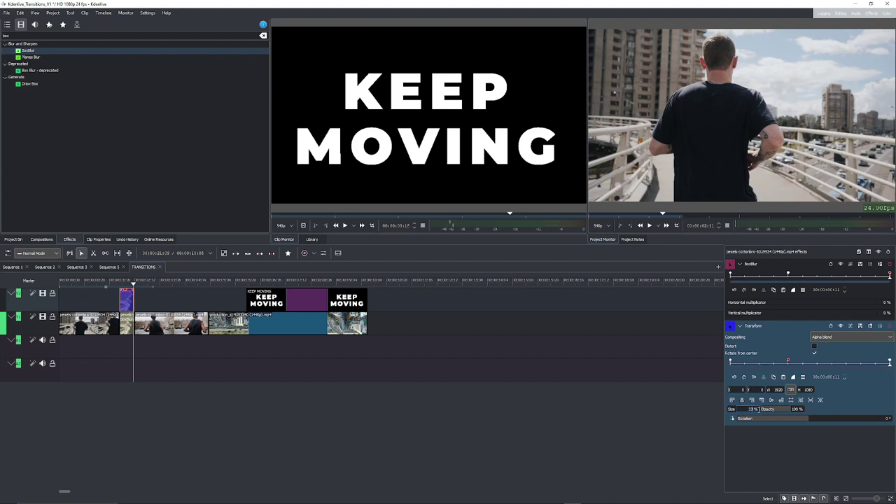
{"action": "key", "text": "Return"}
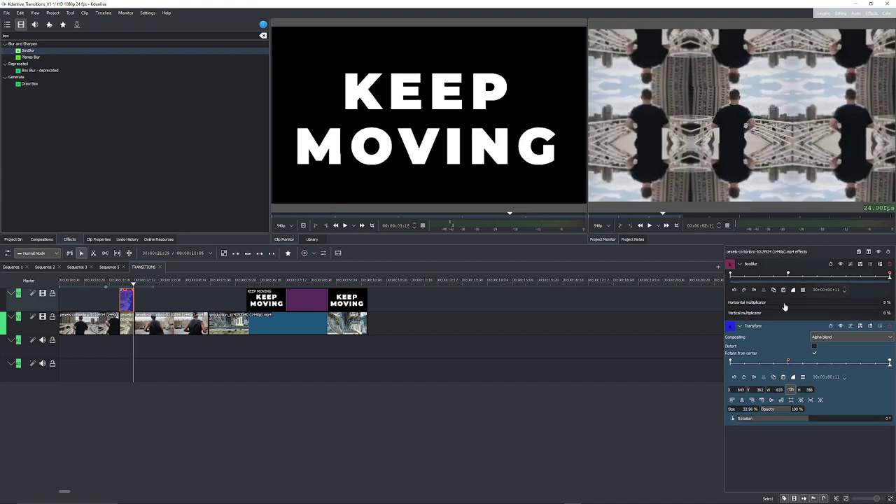
Raise the V2 clip's BoxBlur horizontal and vertical multiplicators at the last keyframe, entering 5% for the vertical one.
{"action": "left_click", "coordinate": [730, 305]}
{"action": "left_click", "coordinate": [729, 315]}
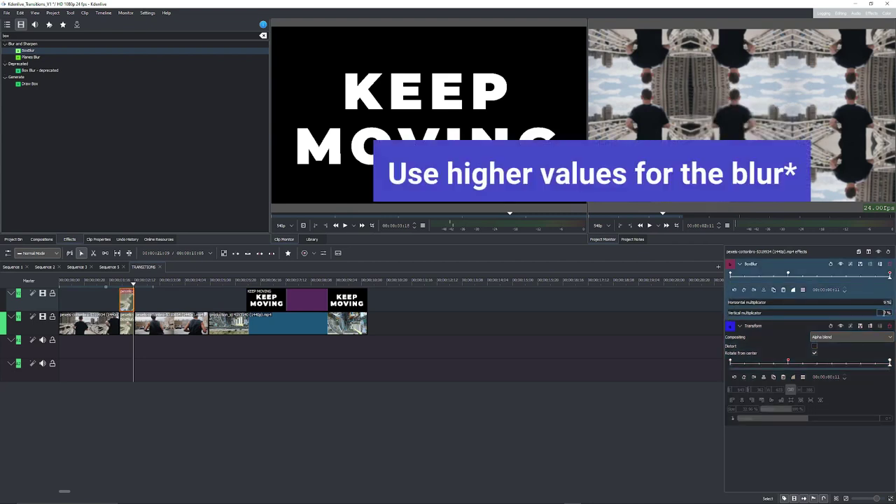
{"action": "double_click", "coordinate": [883, 313]}
{"action": "type", "text": "5"}
{"action": "left_click", "coordinate": [889, 302]}
Enable Distort on the V2 clip's Transform and collapse both of its effects.
{"action": "left_click", "coordinate": [740, 264]}
{"action": "left_click", "coordinate": [740, 275]}
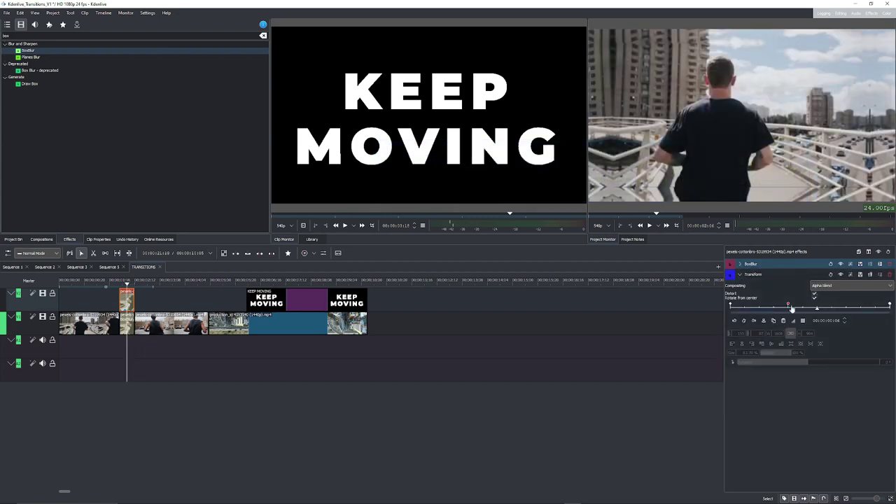
{"action": "left_click", "coordinate": [740, 274]}
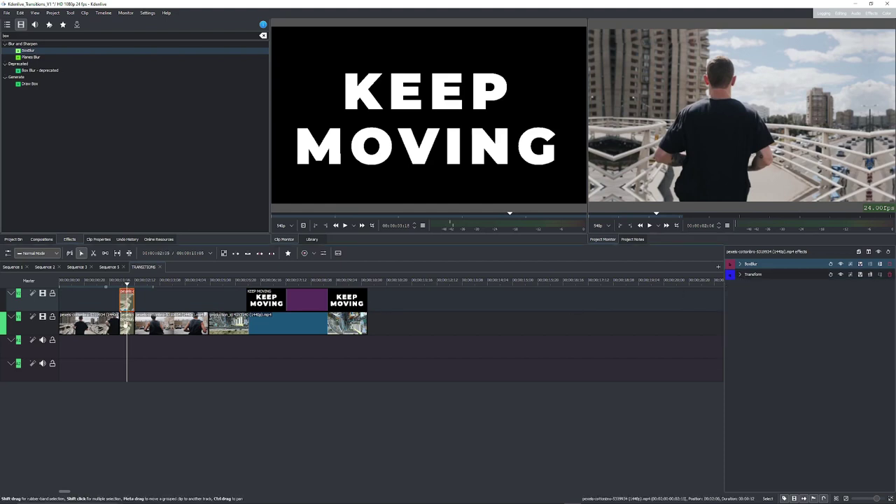
Select the short segment on the lower video track and collapse all nine effects in its stack.
{"action": "left_click", "coordinate": [127, 323]}
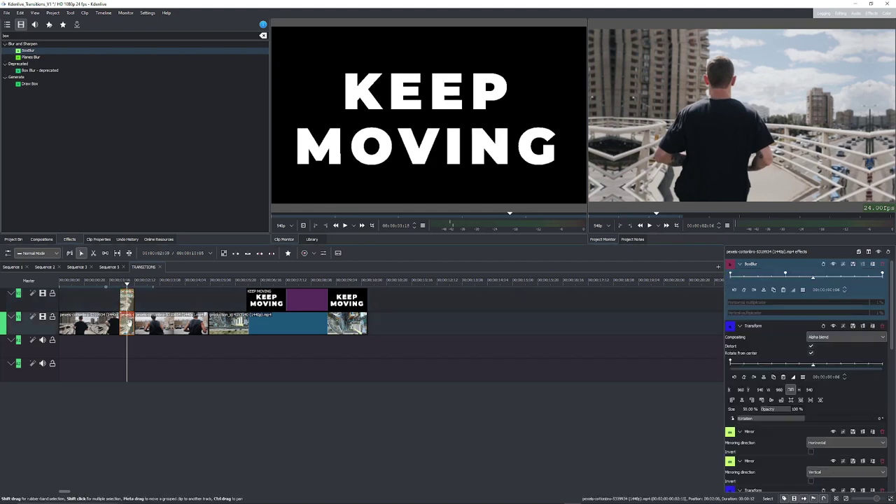
{"action": "left_click", "coordinate": [739, 264]}
{"action": "left_click", "coordinate": [740, 274]}
{"action": "left_click", "coordinate": [740, 285]}
{"action": "left_click", "coordinate": [740, 296]}
{"action": "left_click", "coordinate": [741, 305]}
{"action": "left_click", "coordinate": [741, 317]}
{"action": "left_click", "coordinate": [741, 327]}
{"action": "left_click", "coordinate": [741, 337]}
{"action": "left_click", "coordinate": [741, 348]}
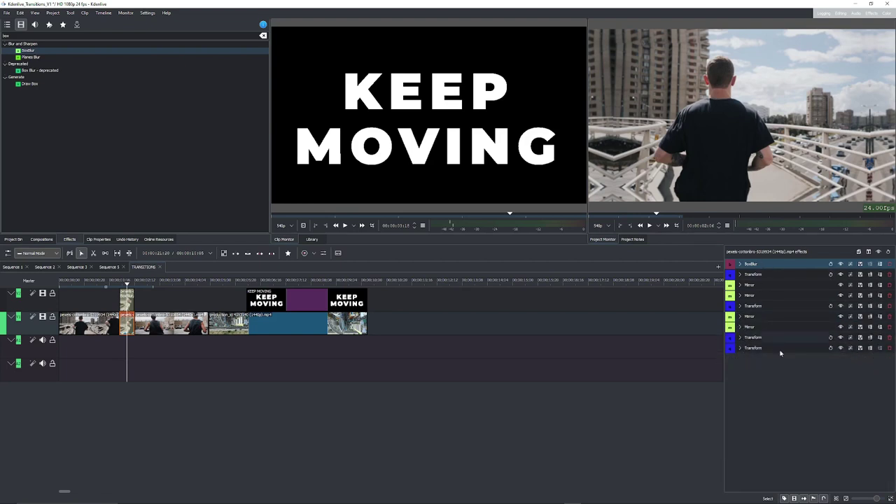
{"action": "left_click", "coordinate": [859, 253]}
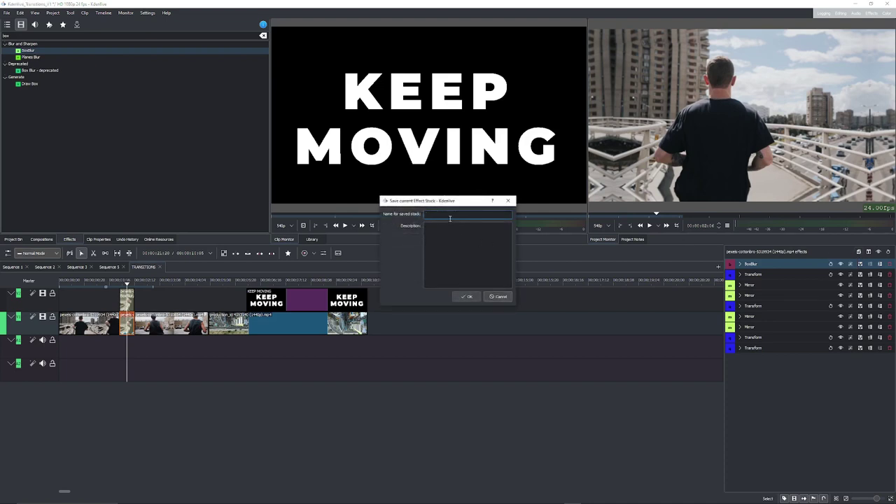
{"action": "left_click", "coordinate": [443, 224]}
{"action": "left_click", "coordinate": [497, 297]}
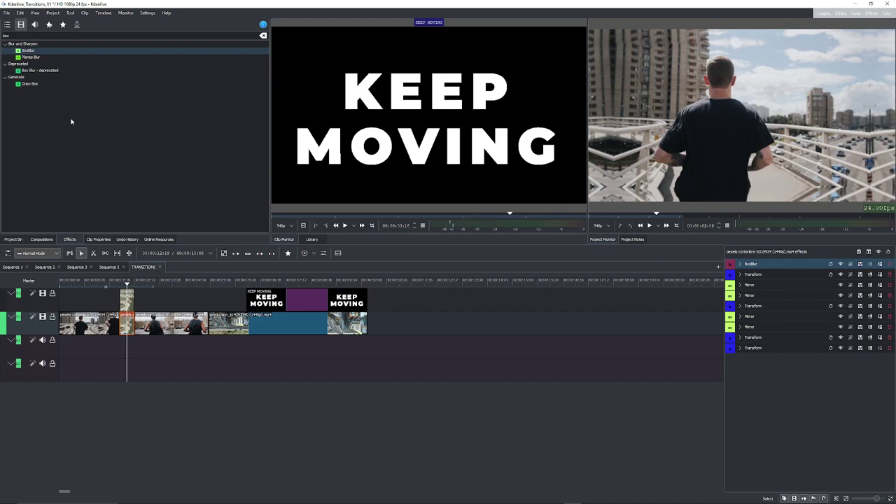
Clear the effects search and list the saved effects in the Custom category.
{"action": "left_click", "coordinate": [263, 35]}
{"action": "left_click", "coordinate": [49, 26]}
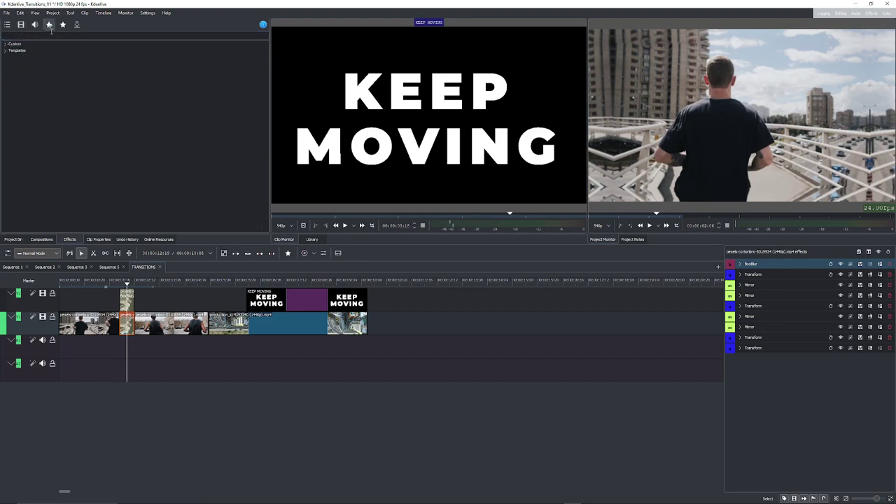
{"action": "left_click", "coordinate": [4, 44]}
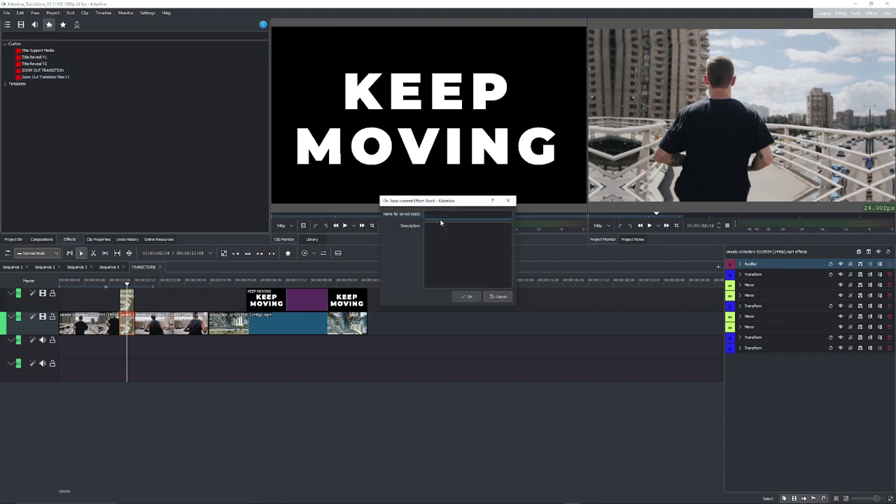
Save the V1 segment's effect stack as "ZOOM OUT" with a short zoom-out description.
{"action": "type", "text": "ZOOM OUT"}
{"action": "left_click", "coordinate": [447, 233]}
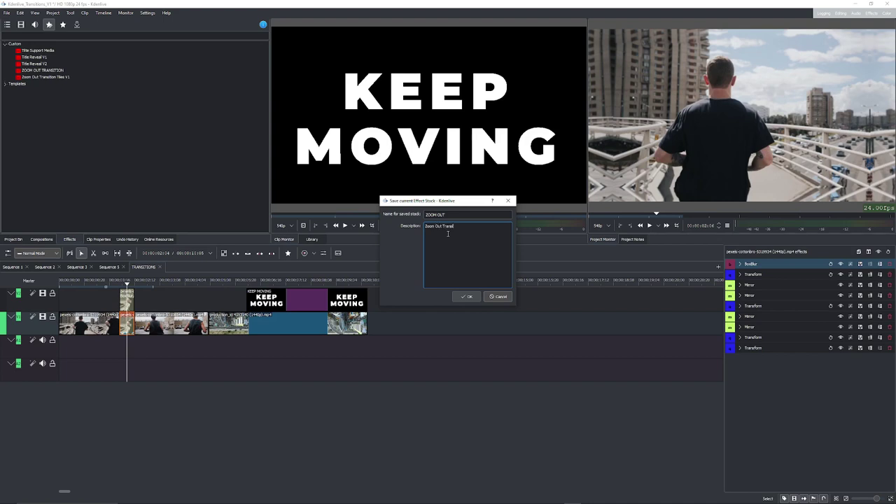
{"action": "left_click", "coordinate": [470, 297]}
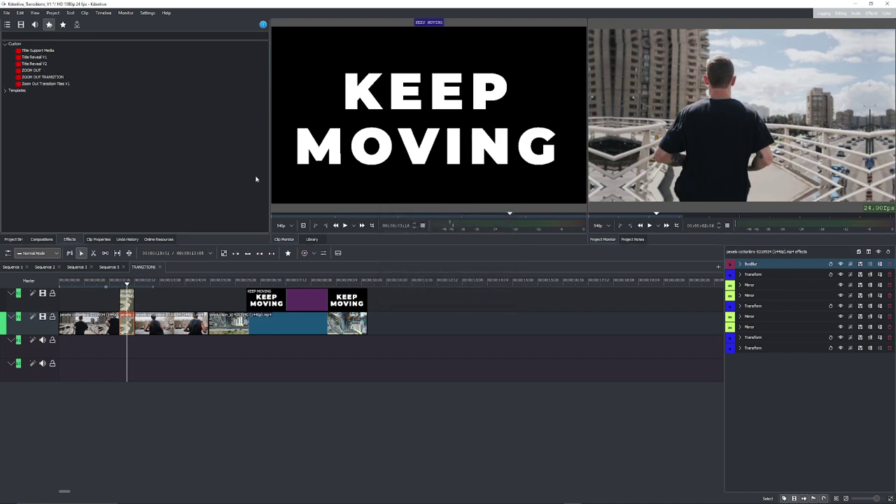
{"action": "left_click", "coordinate": [34, 71]}
Save the V2 clip's BoxBlur and Transform stack as "ZOOM OUT Clean Plate" with the description "Zoom out clean video".
{"action": "left_click", "coordinate": [128, 291]}
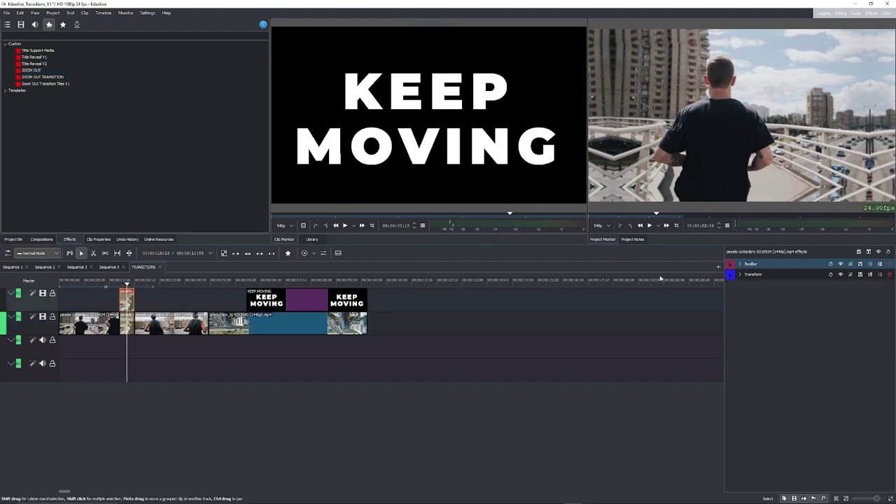
{"action": "key", "text": "space"}
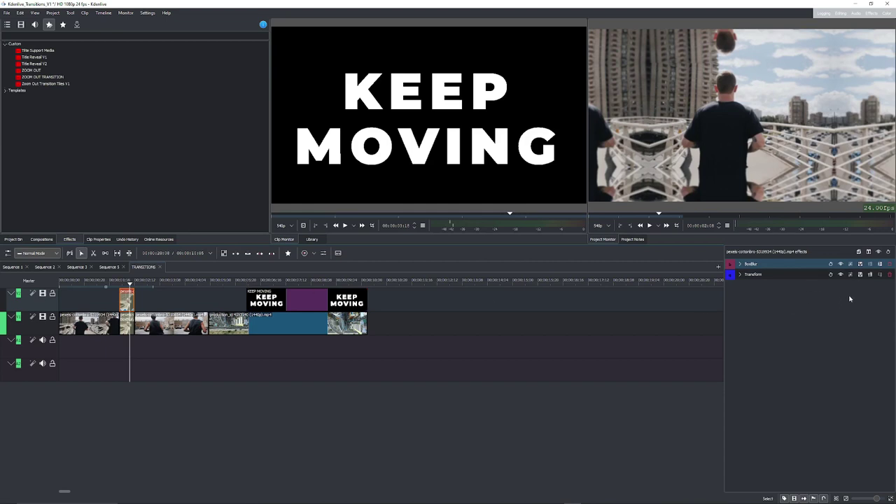
{"action": "left_click", "coordinate": [860, 252]}
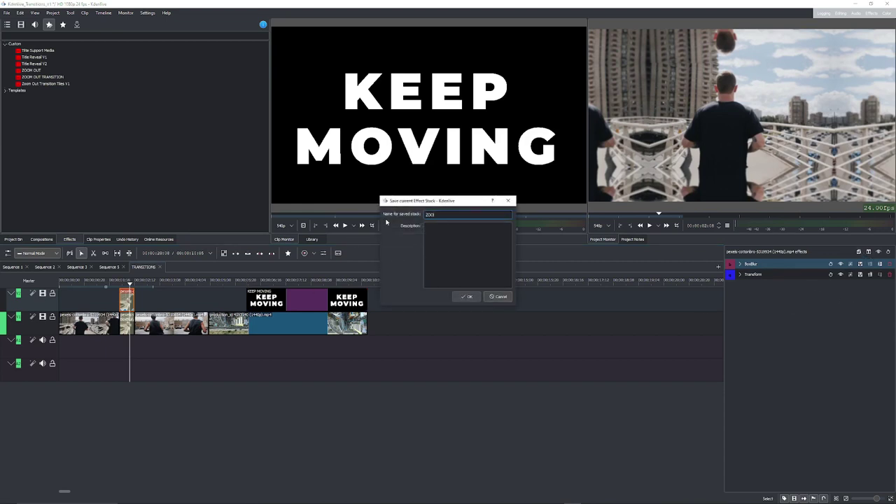
{"action": "type", "text": "ZOOM OUT Clean Plate"}
{"action": "left_click", "coordinate": [453, 234]}
{"action": "type", "text": "Zoom out clean video"}
{"action": "left_click", "coordinate": [466, 296]}
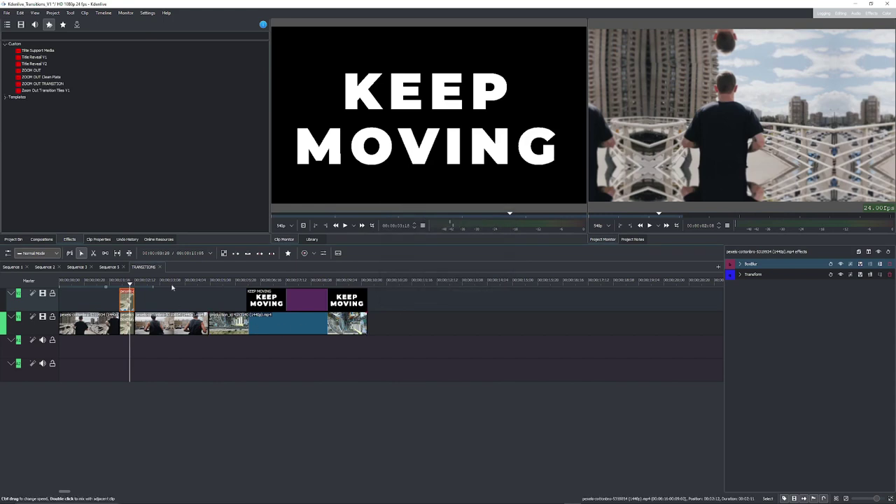
Try applying the saved ZOOM OUT stack to the whole second runner clip on V1.
{"action": "left_click", "coordinate": [132, 284]}
{"action": "left_click_drag", "start_coordinate": [133, 284], "coordinate": [196, 291]}
{"action": "left_click", "coordinate": [189, 320]}
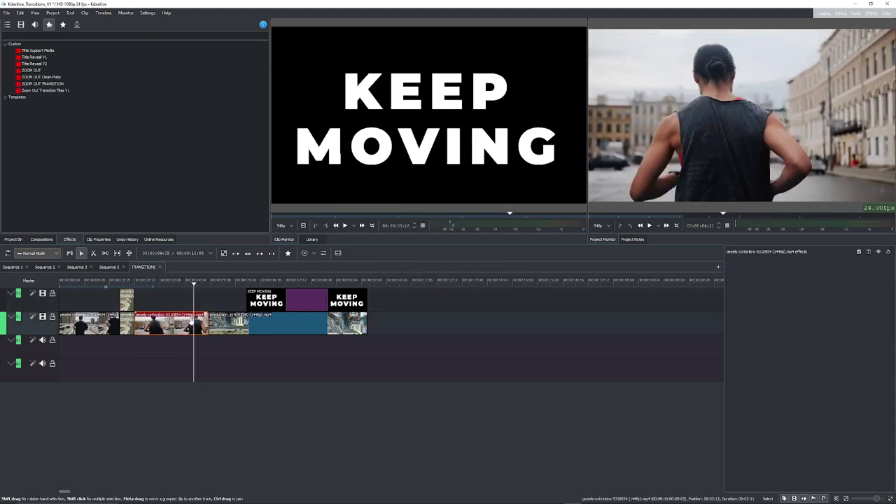
{"action": "double_click", "coordinate": [30, 70]}
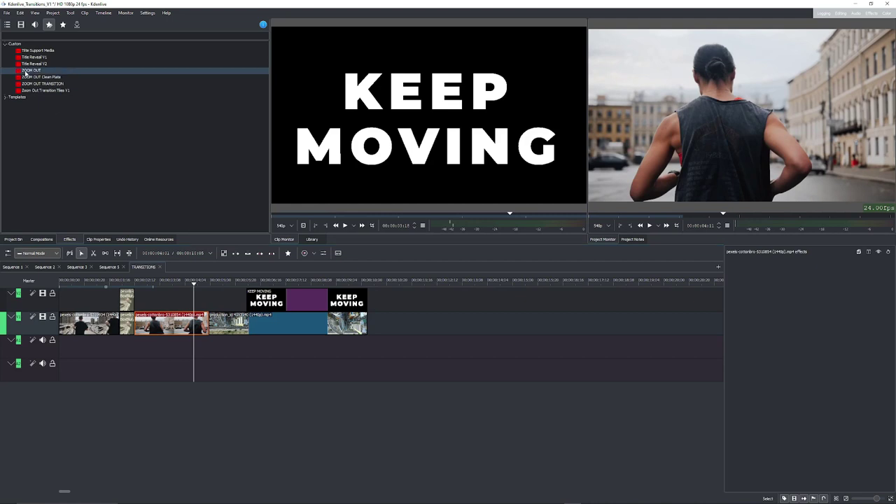
Collapse all nine effects of the applied ZOOM OUT stack and undo applying it to the second runner clip.
{"action": "left_click", "coordinate": [740, 265]}
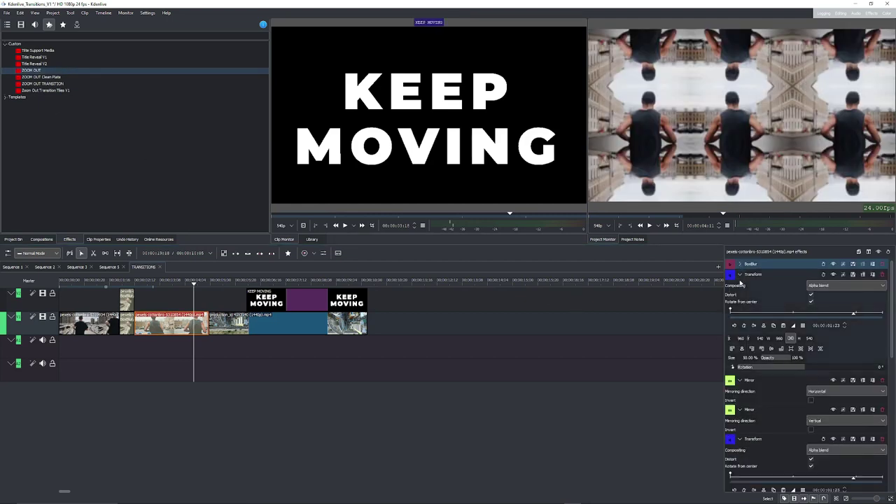
{"action": "left_click", "coordinate": [740, 275]}
{"action": "left_click", "coordinate": [740, 286]}
{"action": "left_click", "coordinate": [741, 296]}
{"action": "left_click", "coordinate": [741, 306]}
{"action": "left_click", "coordinate": [741, 316]}
{"action": "left_click", "coordinate": [741, 327]}
{"action": "left_click", "coordinate": [741, 338]}
{"action": "left_click", "coordinate": [741, 348]}
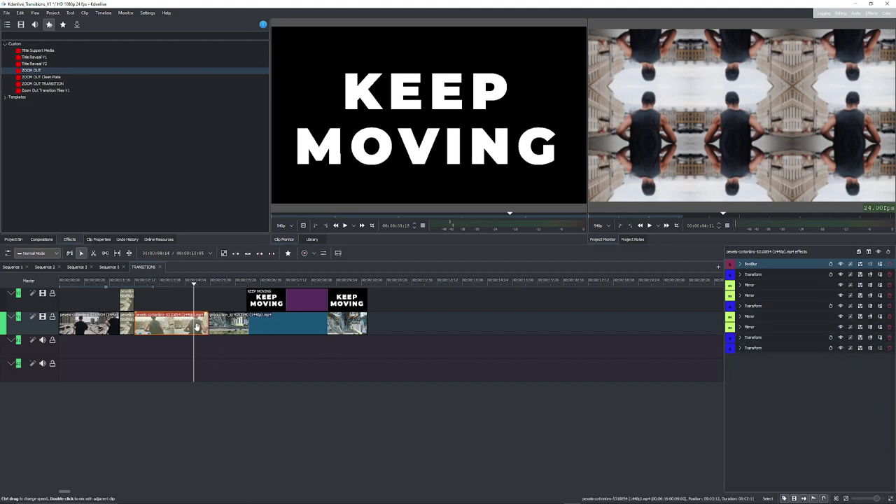
{"action": "key", "text": "ctrl+z"}
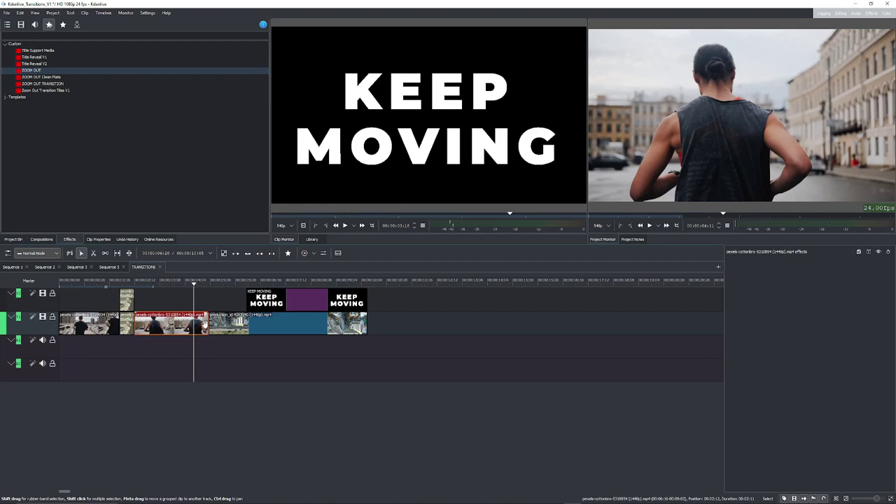
{"action": "key", "text": "ctrl+z"}
Split the second runner clip on V1 ten frames before its end.
{"action": "key", "text": "Left"}
{"action": "key", "text": "Left"}
{"action": "key", "text": "Left"}
{"action": "key", "text": "Left"}
{"action": "key", "text": "Left"}
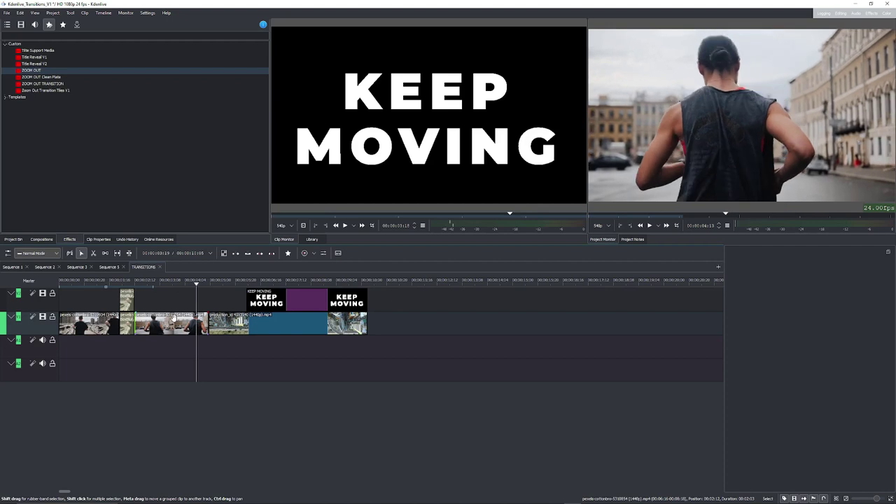
Duplicate the ten-frame end segment of the second runner clip onto V2, directly above the original.
{"action": "left_click", "coordinate": [202, 322]}
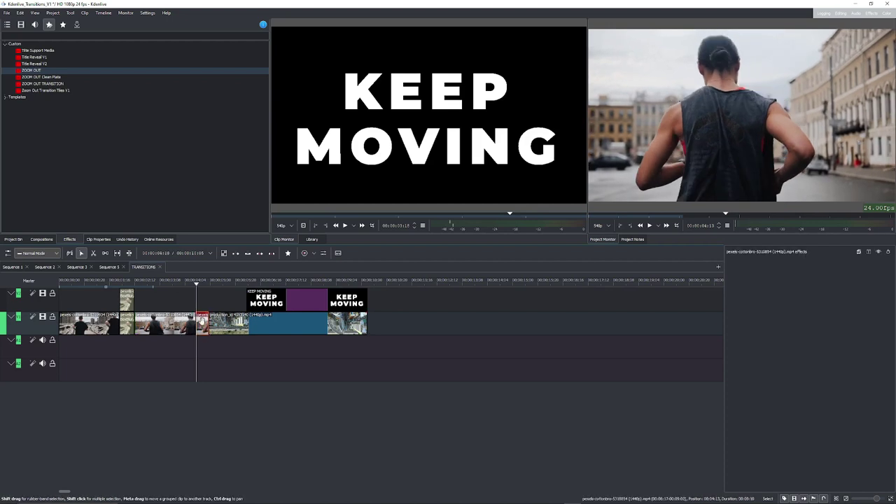
{"action": "key", "text": "Up"}
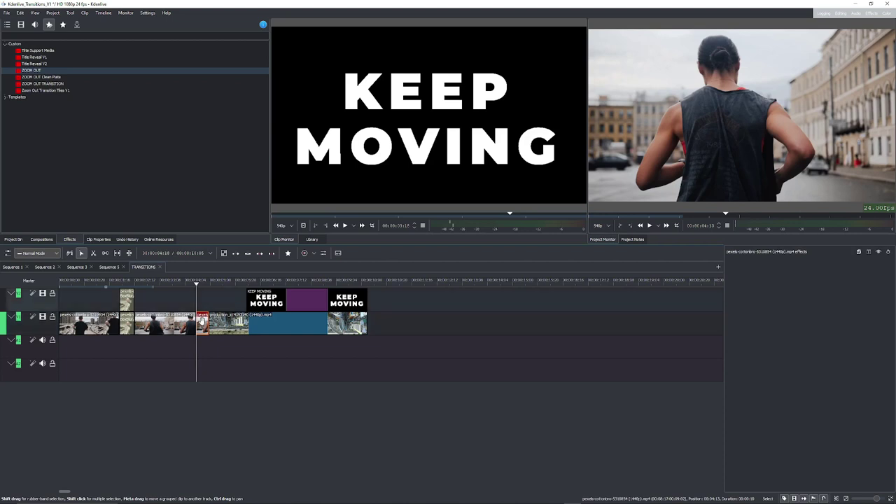
{"action": "key", "text": "ctrl+v"}
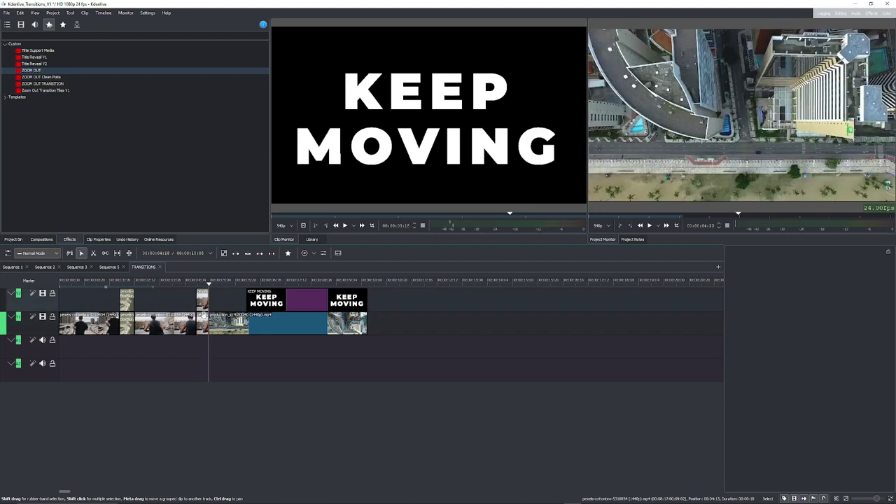
Apply the ZOOM OUT stack to the short V1 segment and ZOOM OUT Clean Plate to its copy on V2.
{"action": "left_click", "coordinate": [202, 319]}
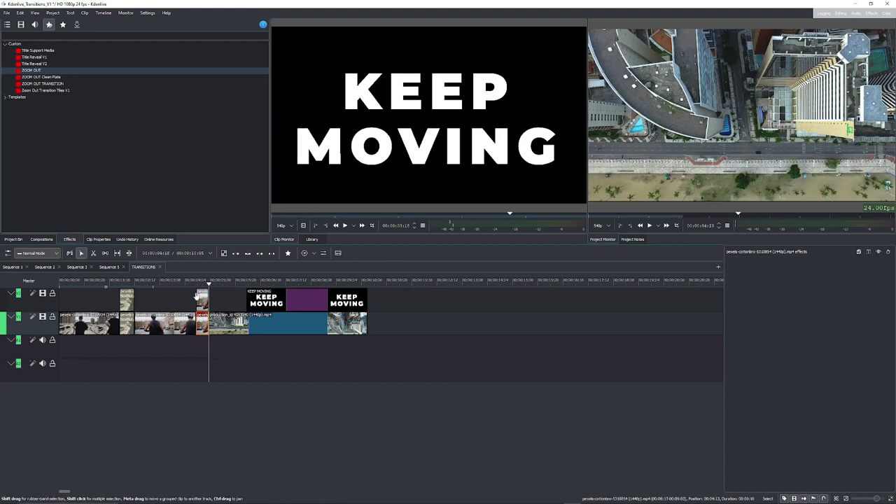
{"action": "double_click", "coordinate": [29, 73]}
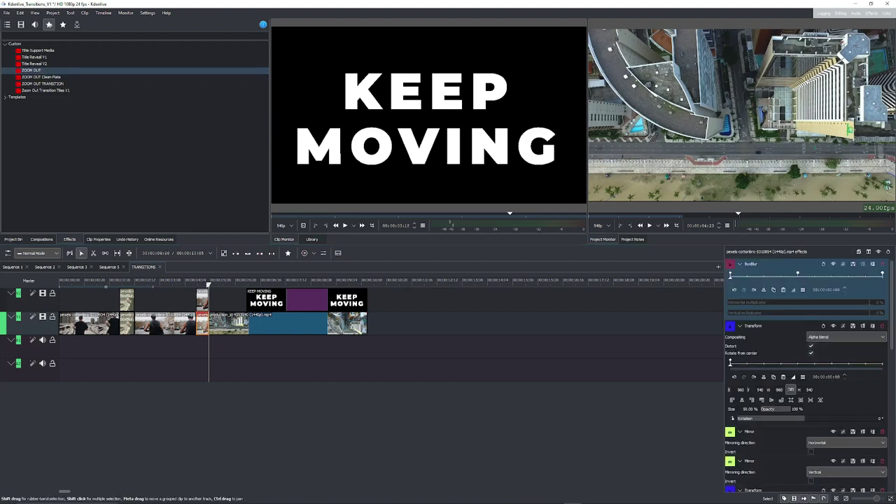
{"action": "left_click", "coordinate": [201, 298]}
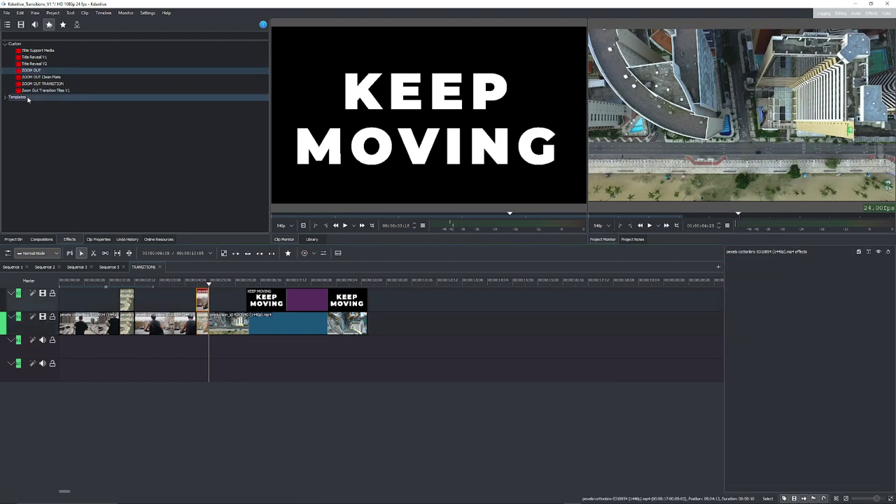
{"action": "double_click", "coordinate": [42, 77]}
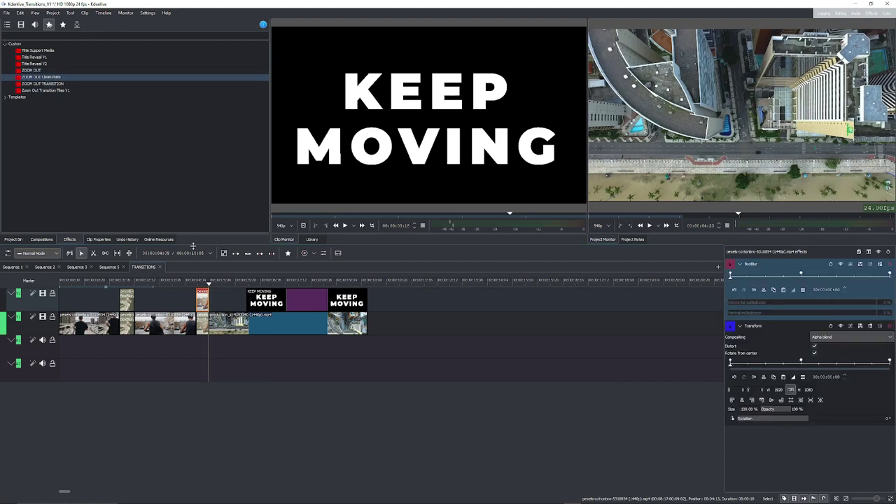
Correct the last Transform keyframe of the new V2 segment to X 0, Y 0, 100% size and 100% opacity.
{"action": "left_click", "coordinate": [207, 283]}
{"action": "left_click_drag", "start_coordinate": [208, 284], "coordinate": [205, 283]}
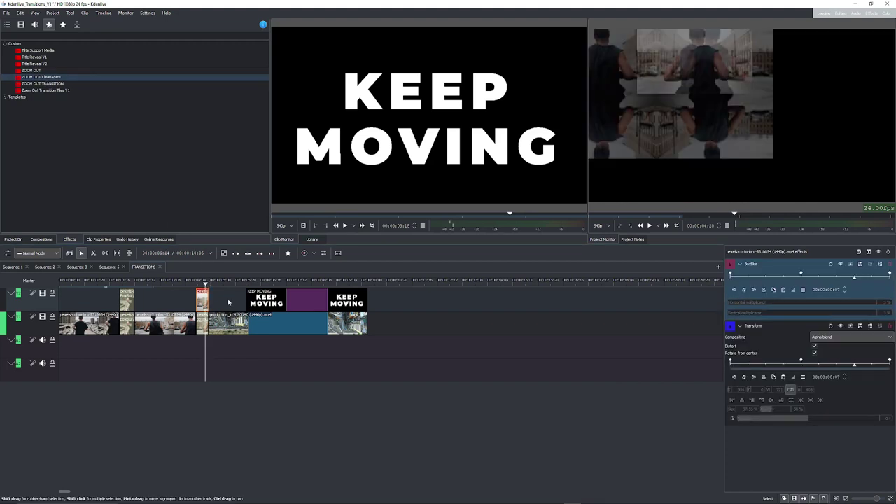
{"action": "left_click", "coordinate": [743, 377]}
{"action": "left_click", "coordinate": [755, 377]}
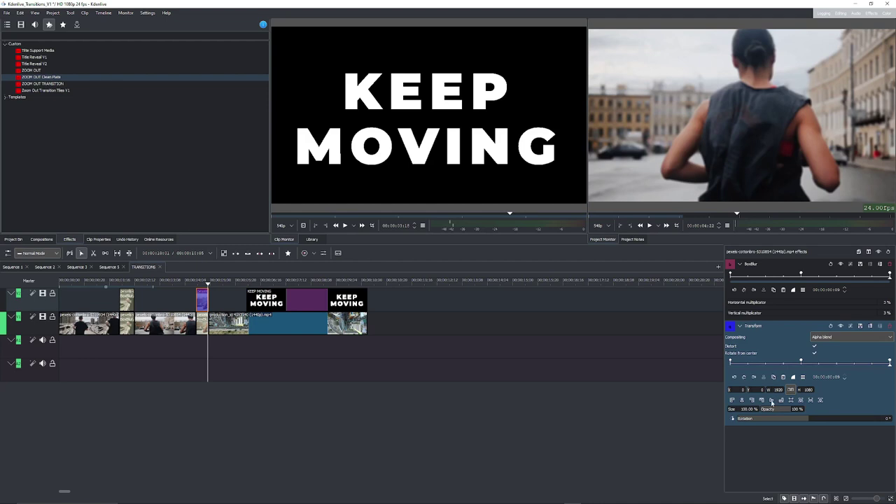
Select the short V1 segment and hide the V2 track to preview the segment alone near its end.
{"action": "left_click", "coordinate": [203, 323]}
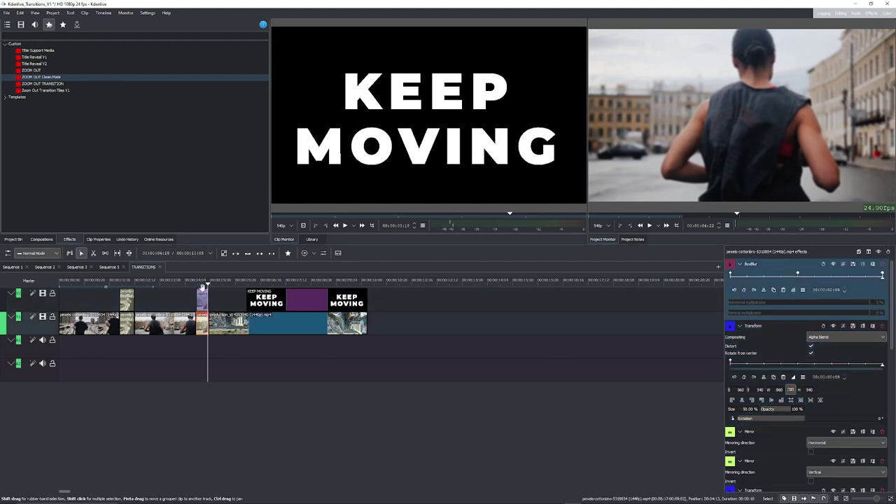
{"action": "left_click_drag", "start_coordinate": [202, 285], "coordinate": [206, 284]}
{"action": "left_click", "coordinate": [43, 293]}
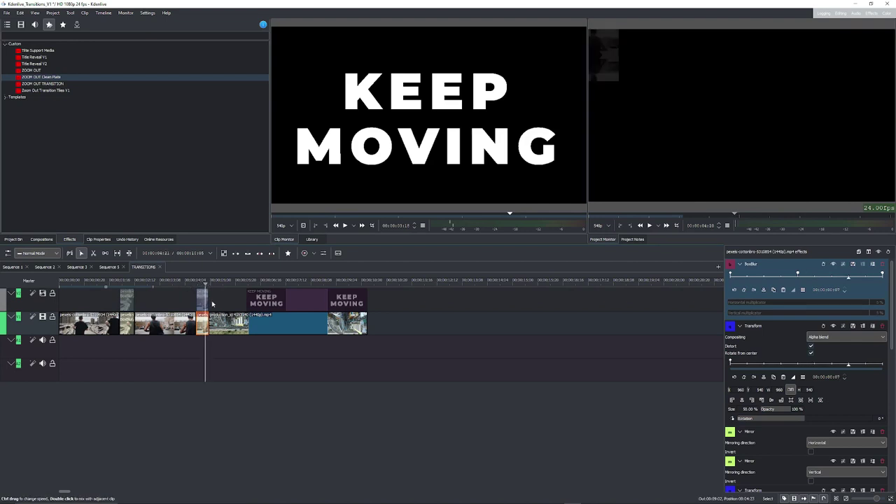
Collapse the V1 segment's upper effects and centre its final Transform's last keyframe at X -122, Y -69.
{"action": "left_click", "coordinate": [742, 265]}
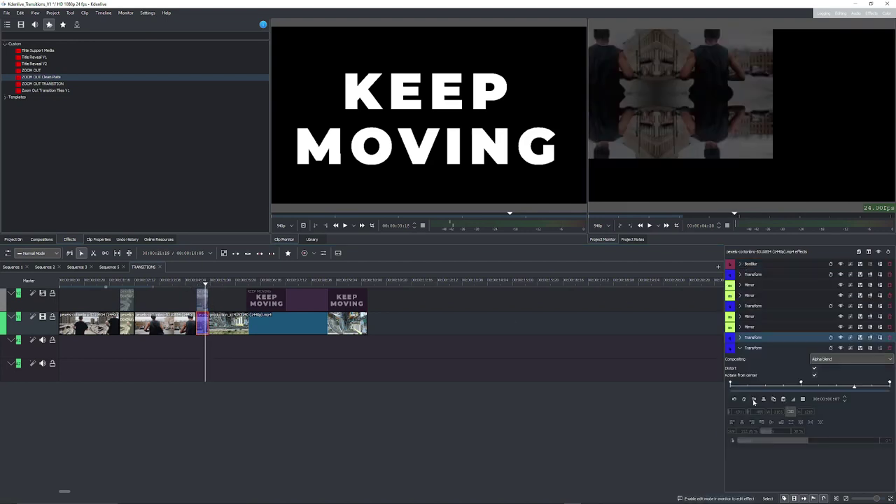
{"action": "left_click", "coordinate": [753, 399]}
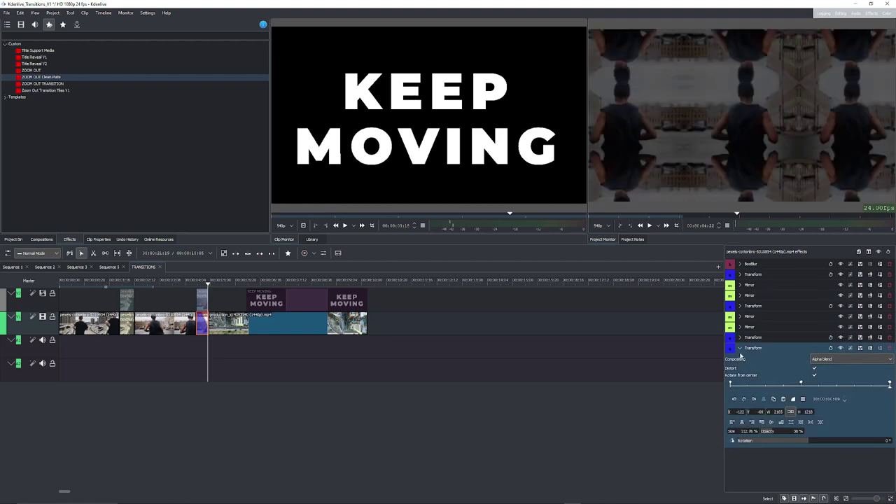
{"action": "left_click", "coordinate": [740, 348]}
{"action": "left_click", "coordinate": [740, 348]}
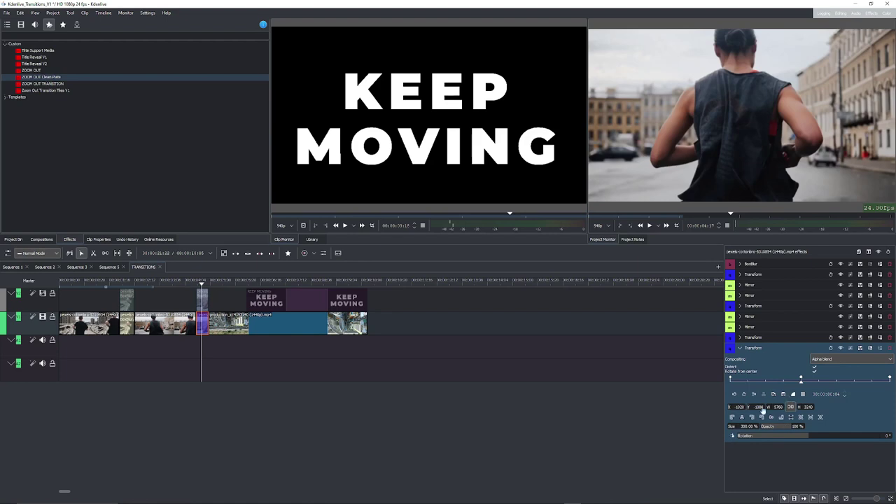
Raise the opacity of the final Transform's last keyframe to 100% and check the middle keyframe.
{"action": "left_click", "coordinate": [733, 394]}
{"action": "left_click", "coordinate": [754, 394]}
{"action": "left_click", "coordinate": [754, 394]}
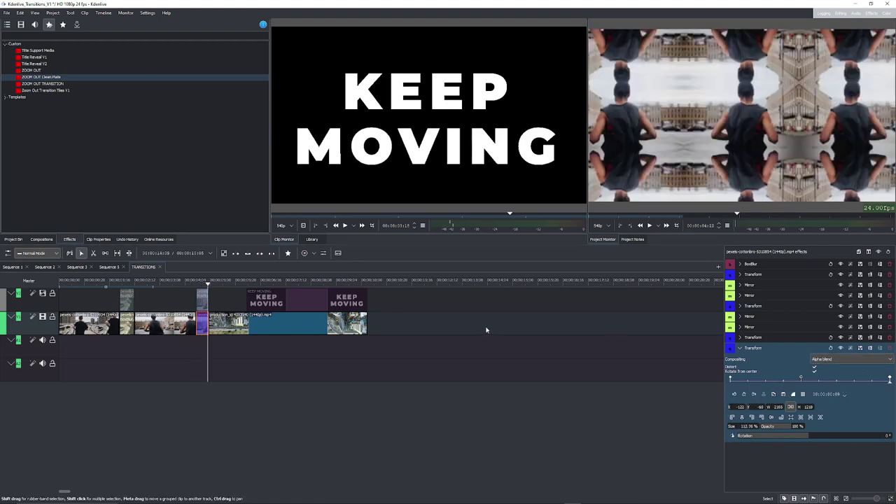
{"action": "left_click", "coordinate": [203, 284]}
{"action": "left_click_drag", "start_coordinate": [203, 284], "coordinate": [202, 284]}
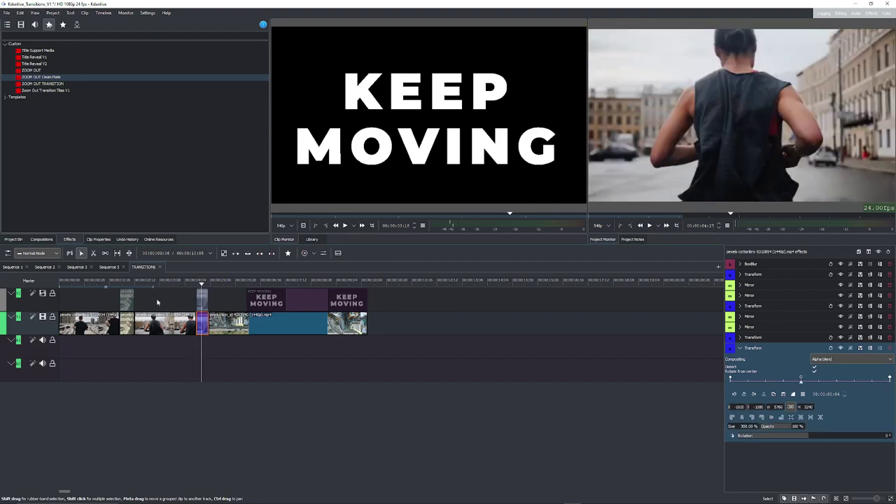
Add a Transform effect to the longer second runner clip on V1 with the playhead at its first frame.
{"action": "left_click", "coordinate": [141, 281]}
{"action": "left_click_drag", "start_coordinate": [140, 281], "coordinate": [137, 285]}
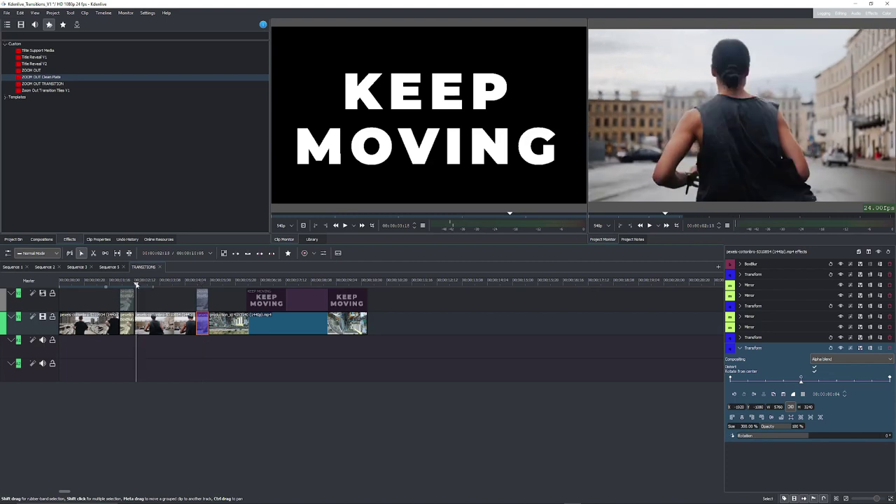
{"action": "left_click", "coordinate": [154, 321]}
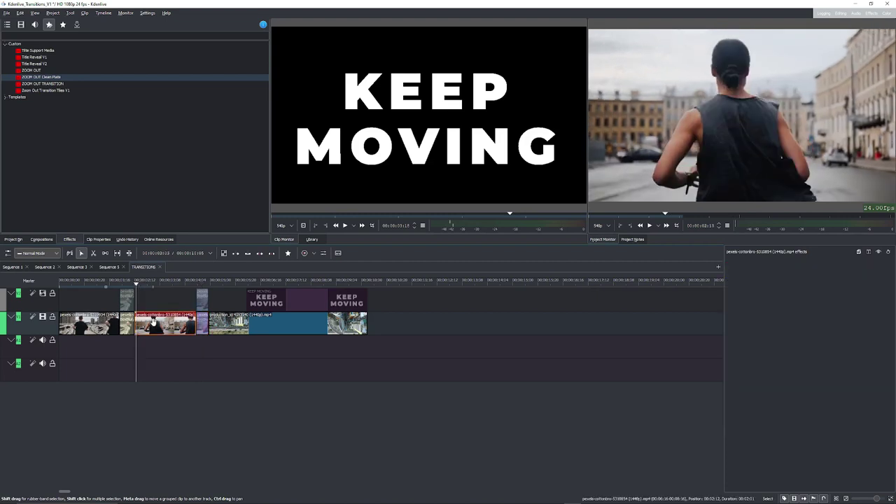
{"action": "key", "text": "Left"}
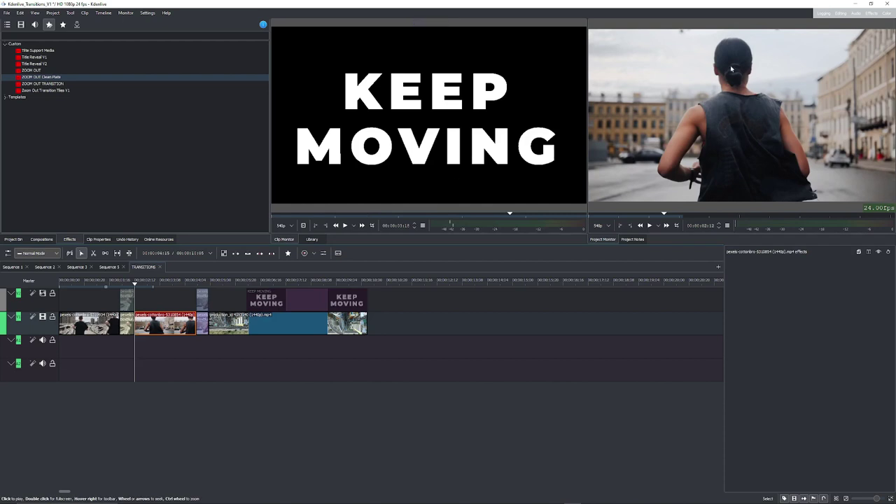
{"action": "left_click", "coordinate": [288, 253]}
{"action": "left_click", "coordinate": [299, 272]}
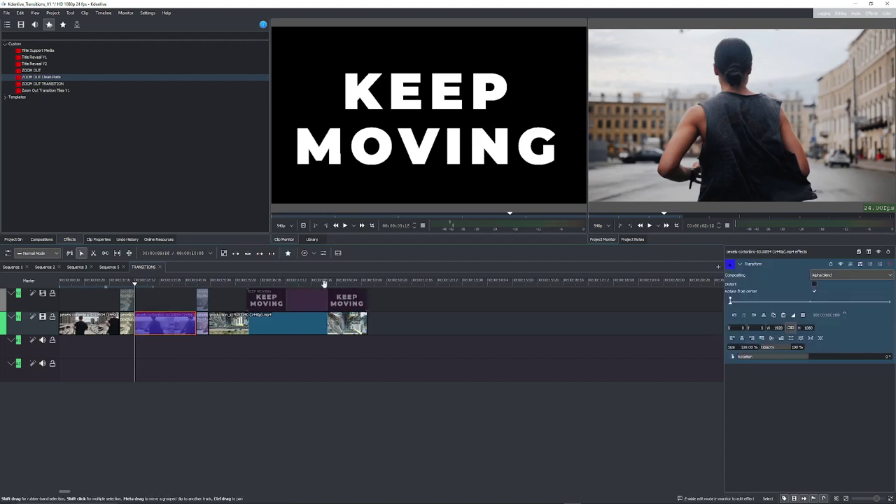
Find and add the Lens Correction (keyframable) effect to the same clip, and move the playhead a few frames into it.
{"action": "left_click", "coordinate": [21, 26]}
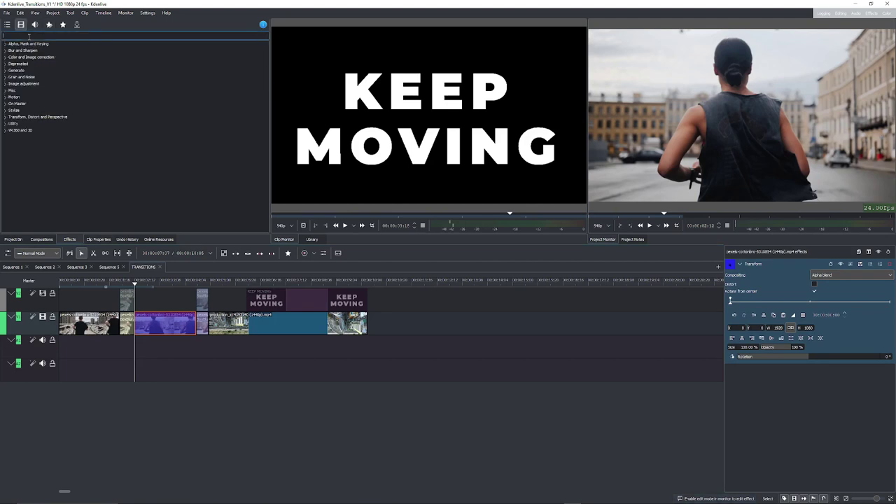
{"action": "type", "text": "lens"}
{"action": "double_click", "coordinate": [33, 57]}
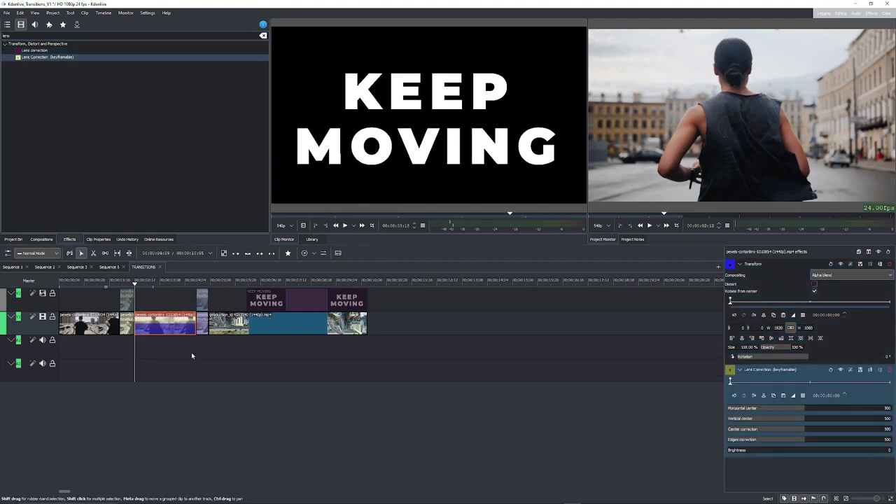
{"action": "key", "text": "space"}
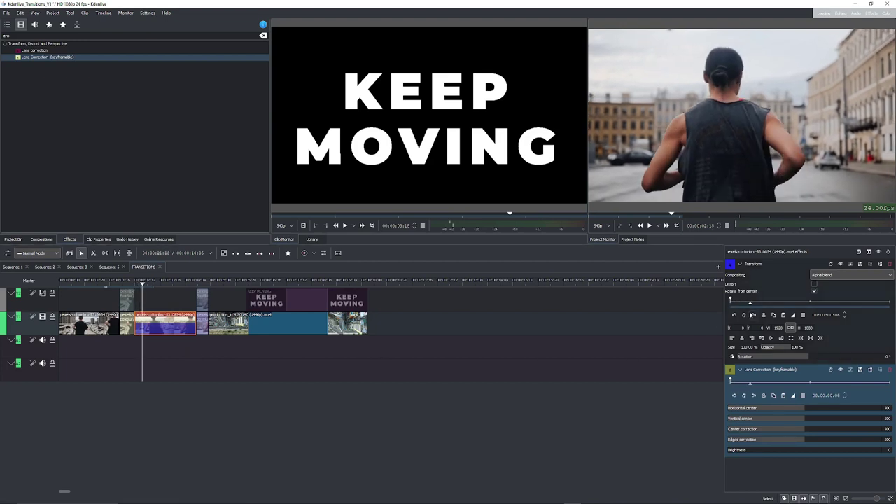
Add a second keyframe six frames into the second runner clip for both its Transform and Lens Correction effects.
{"action": "left_click", "coordinate": [744, 315]}
{"action": "left_click", "coordinate": [756, 371]}
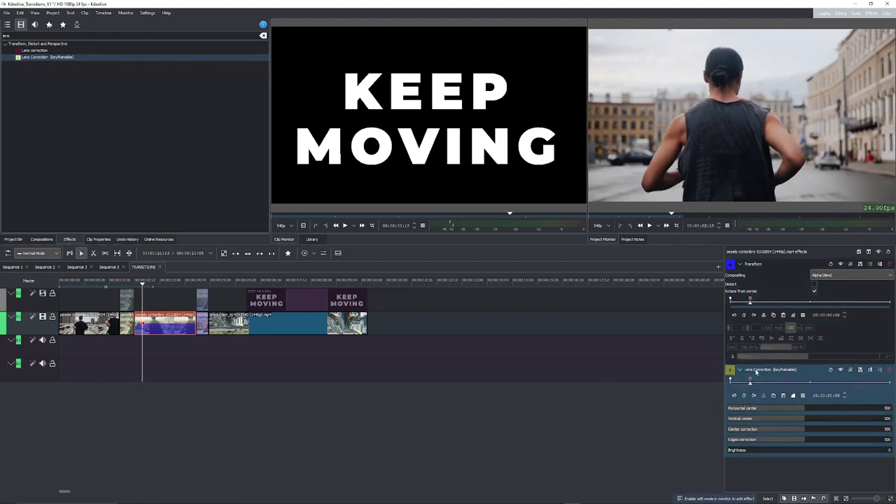
{"action": "left_click", "coordinate": [735, 396]}
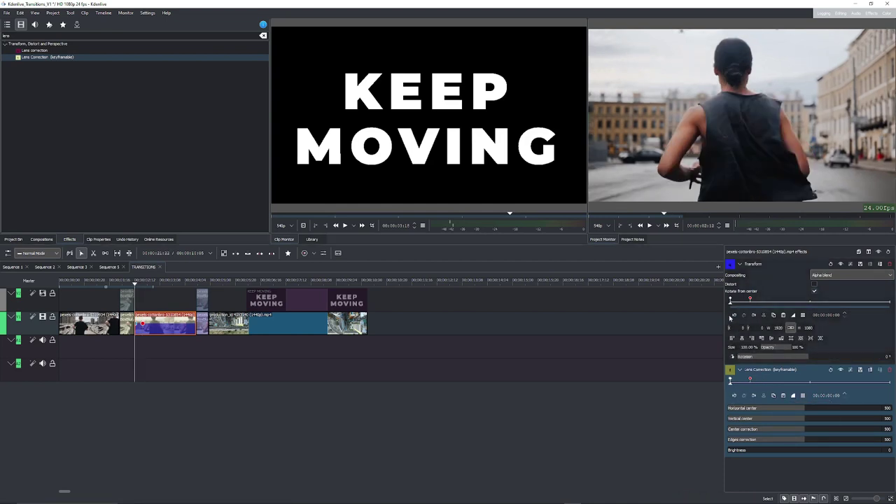
Enlarge the first Transform keyframe of the second runner clip to 139.63%.
{"action": "left_click", "coordinate": [781, 320]}
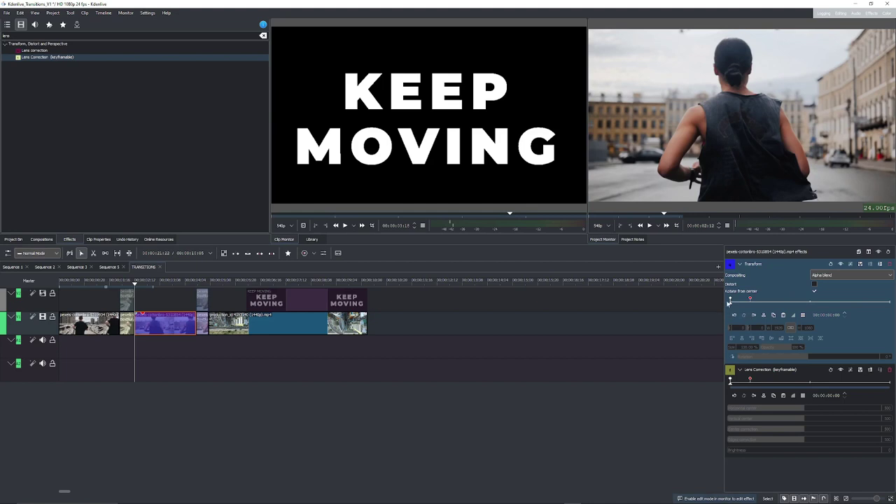
{"action": "left_click", "coordinate": [730, 301]}
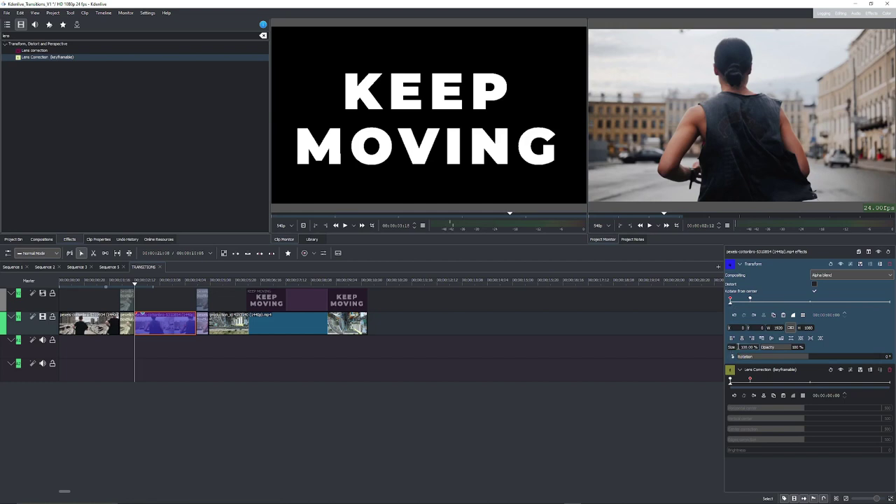
{"action": "left_click_drag", "start_coordinate": [738, 349], "coordinate": [792, 333]}
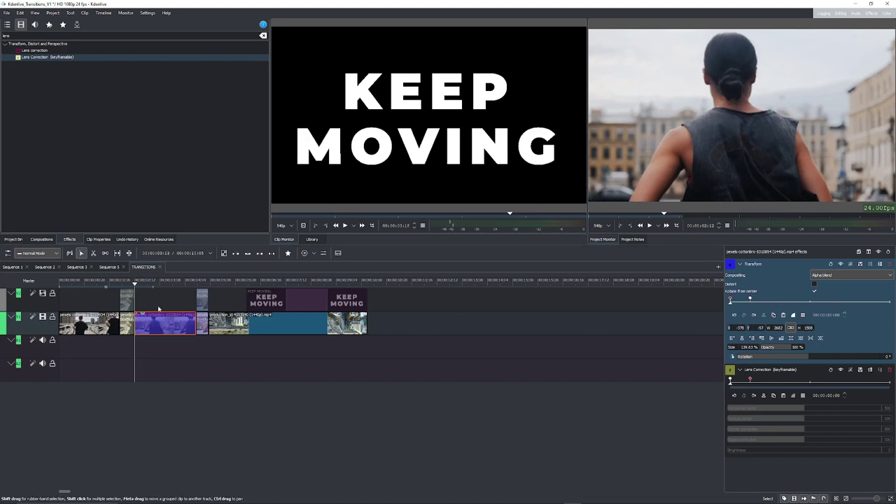
{"action": "left_click_drag", "start_coordinate": [128, 285], "coordinate": [135, 285]}
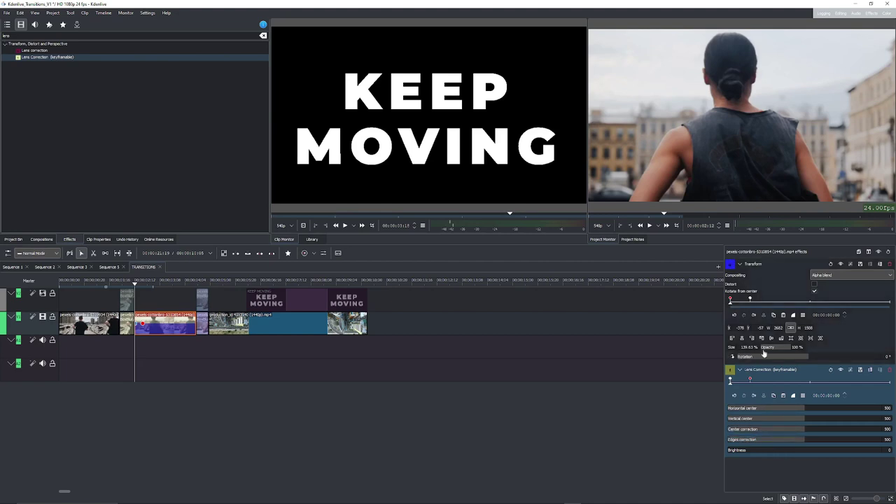
On the first Lens Correction keyframe, set the center correction to about 133 and the edges correction to about 333.
{"action": "left_click", "coordinate": [757, 431]}
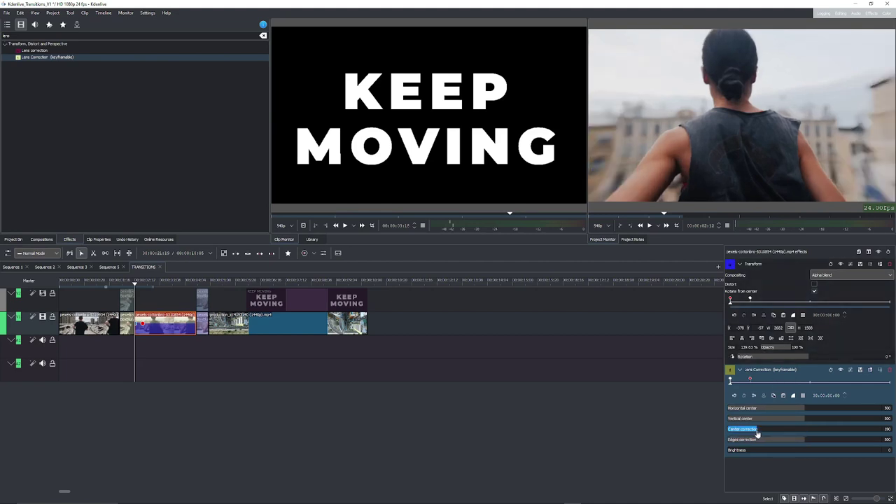
{"action": "left_click_drag", "start_coordinate": [748, 439], "coordinate": [746, 439]}
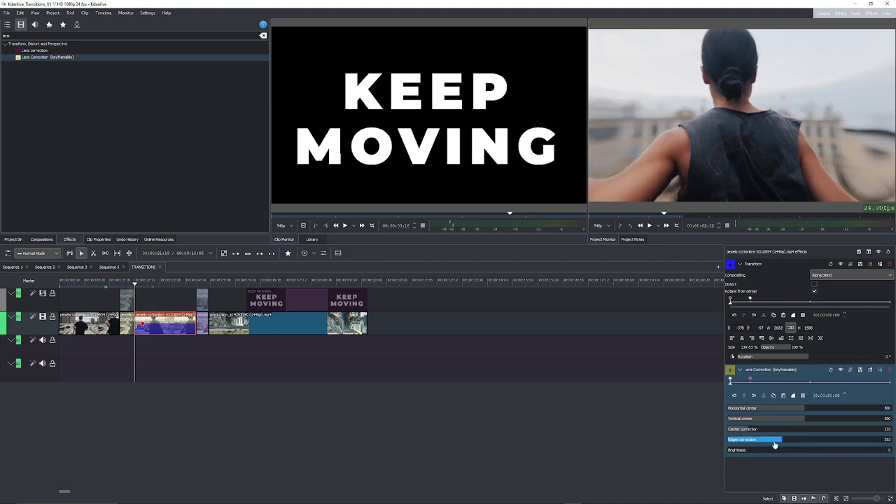
{"action": "left_click_drag", "start_coordinate": [773, 443], "coordinate": [779, 443]}
Play the transition into the second runner clip and collapse the clip's Transform and Lens Correction effects.
{"action": "left_click", "coordinate": [128, 283]}
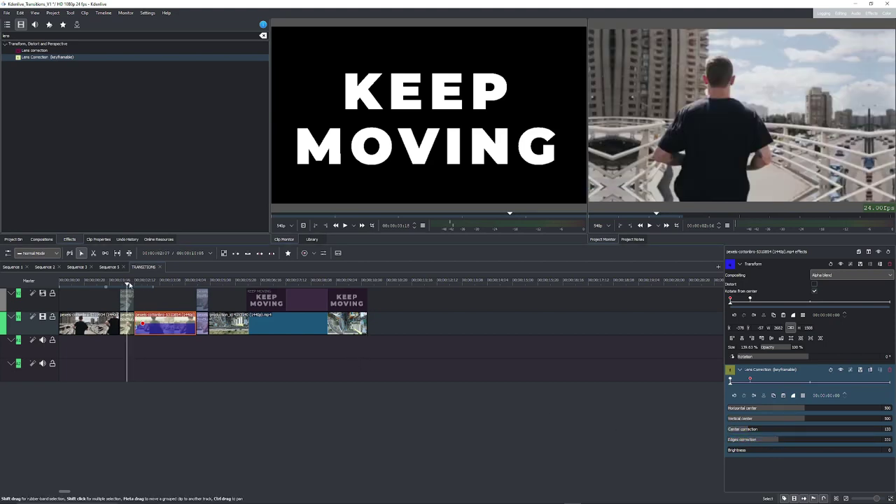
{"action": "key", "text": "space"}
{"action": "key", "text": "space"}
{"action": "left_click_drag", "start_coordinate": [130, 283], "coordinate": [127, 284]}
{"action": "left_click", "coordinate": [740, 264]}
{"action": "left_click", "coordinate": [739, 274]}
{"action": "key", "text": "space"}
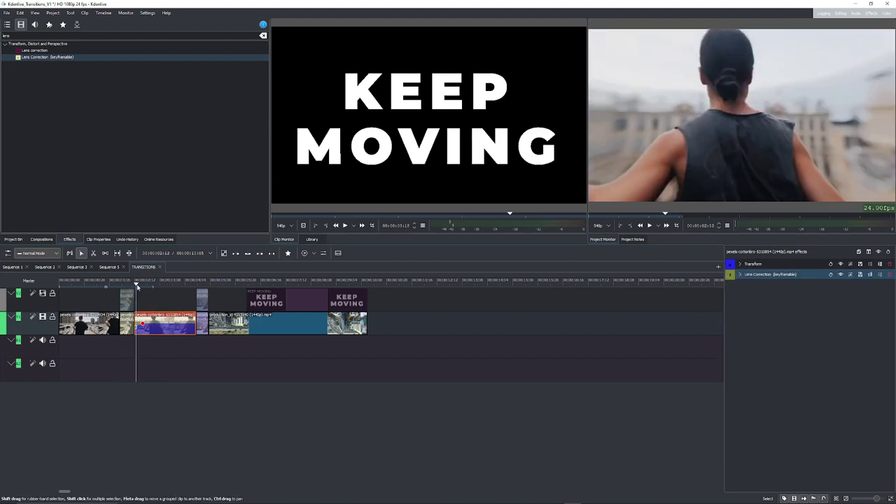
{"action": "left_click_drag", "start_coordinate": [143, 289], "coordinate": [128, 284]}
Copy the Transform and Lens Correction effects from the second runner clip and paste them onto the first clip on V1.
{"action": "left_click", "coordinate": [111, 322]}
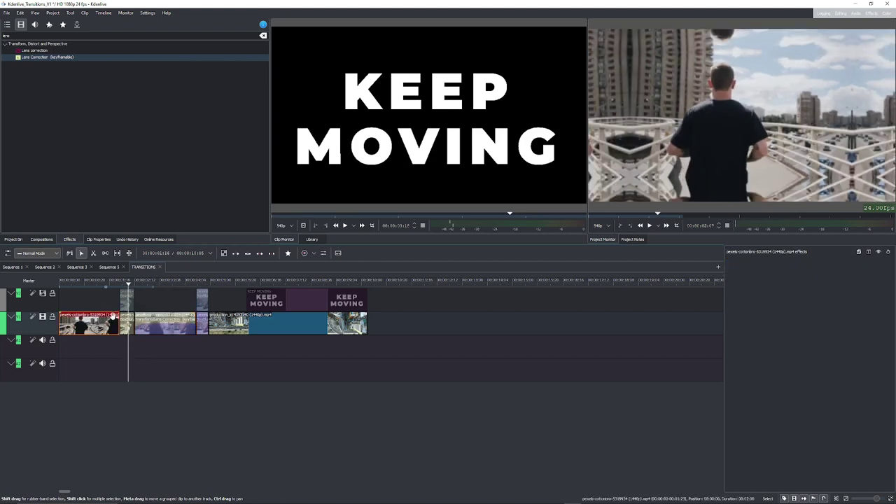
{"action": "left_click", "coordinate": [152, 322]}
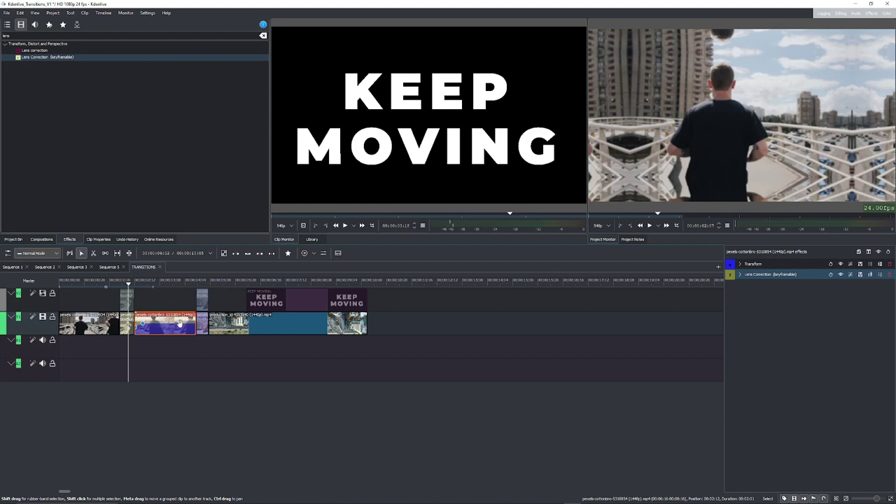
{"action": "left_click", "coordinate": [105, 323]}
{"action": "right_click", "coordinate": [99, 323]}
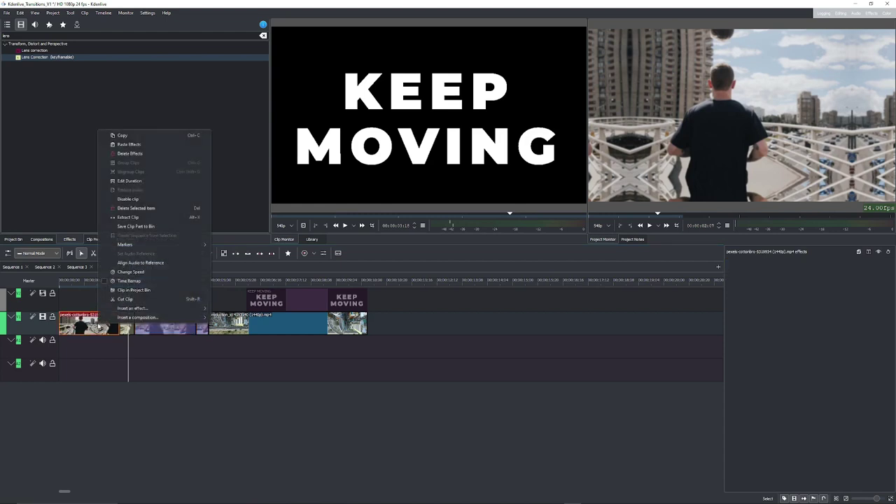
{"action": "left_click", "coordinate": [131, 144]}
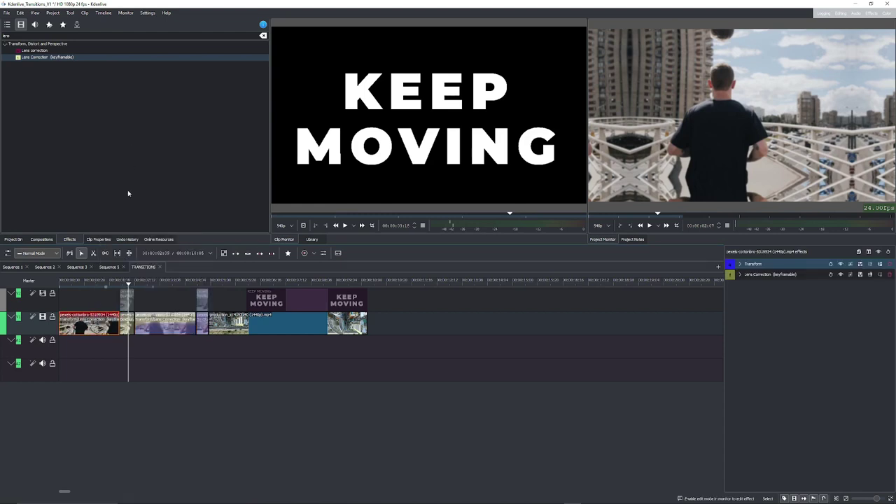
Preview the sequence from its start through both transitions to the beginning of the aerial clip.
{"action": "left_click", "coordinate": [60, 282]}
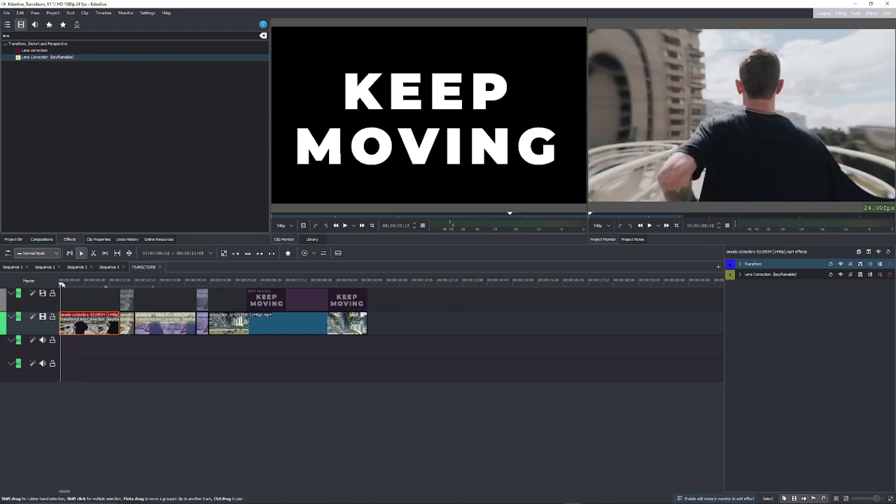
{"action": "left_click", "coordinate": [61, 282]}
{"action": "left_click_drag", "start_coordinate": [61, 284], "coordinate": [216, 290]}
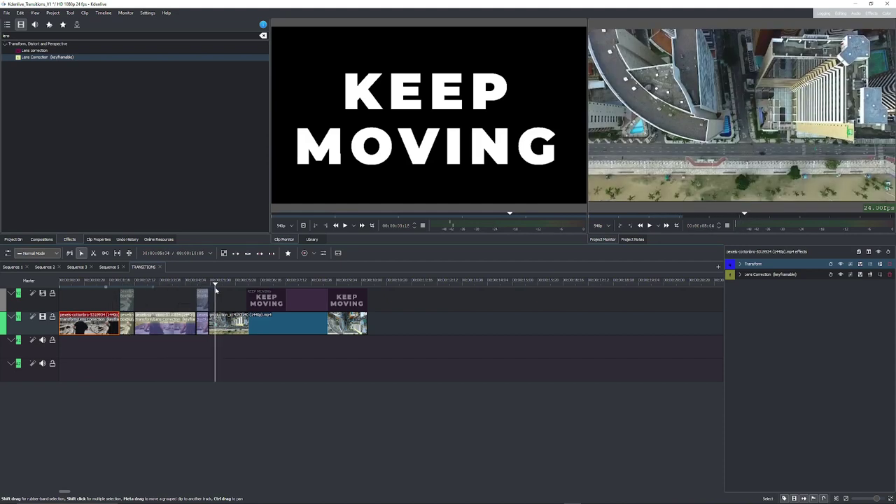
Paste the copied Transform and Lens Correction effects onto the aerial clip on V1 and check its opening frames.
{"action": "left_click", "coordinate": [231, 322]}
{"action": "left_click", "coordinate": [227, 280]}
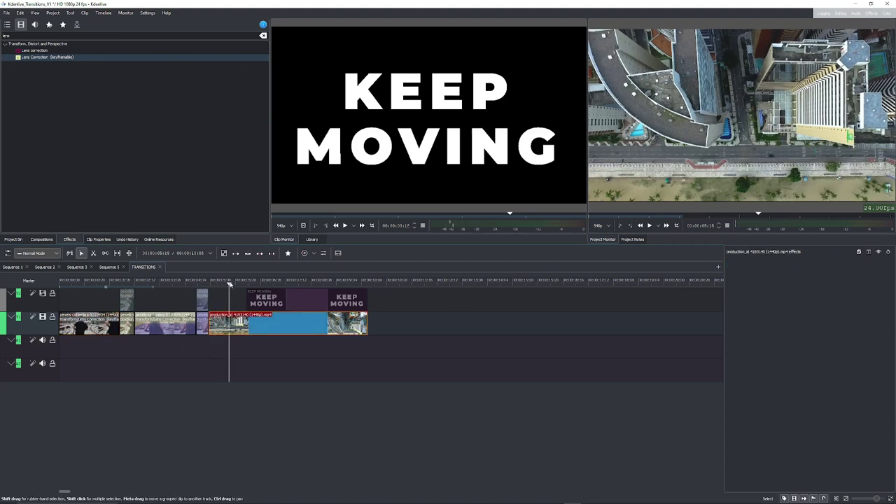
{"action": "right_click", "coordinate": [236, 330]}
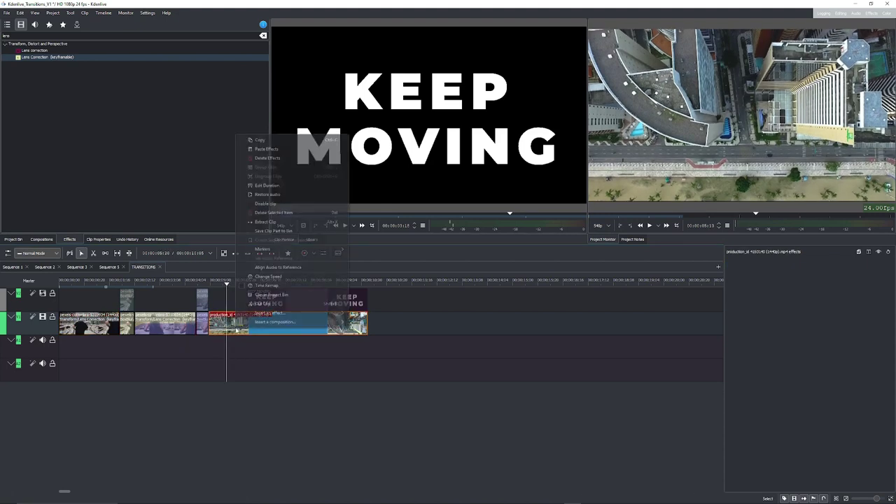
{"action": "left_click", "coordinate": [282, 149]}
{"action": "left_click_drag", "start_coordinate": [225, 284], "coordinate": [212, 283]}
Enlarge the aerial clip's first Transform keyframe to 374.17% and centre the image in the frame.
{"action": "left_click", "coordinate": [739, 263]}
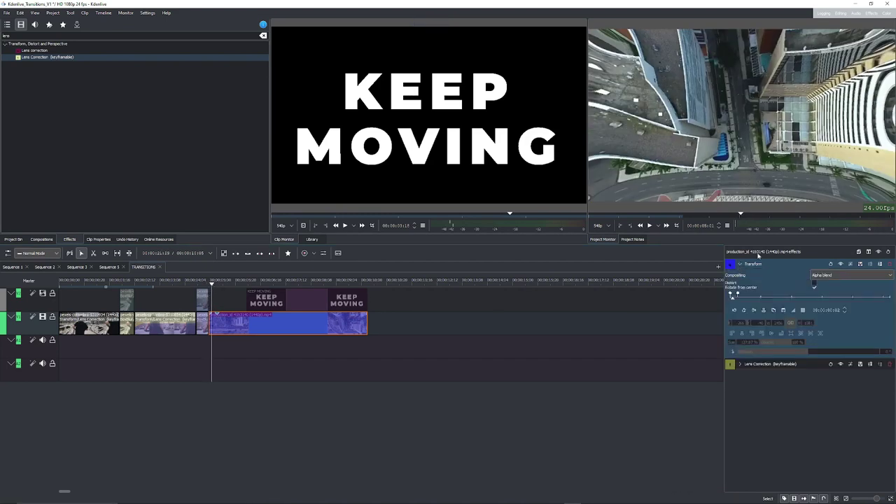
{"action": "left_click", "coordinate": [734, 310]}
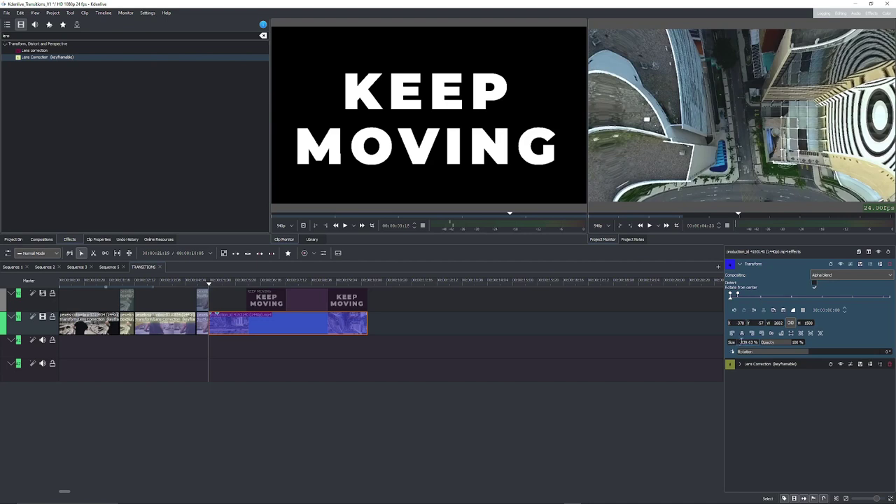
{"action": "left_click_drag", "start_coordinate": [735, 345], "coordinate": [754, 346]}
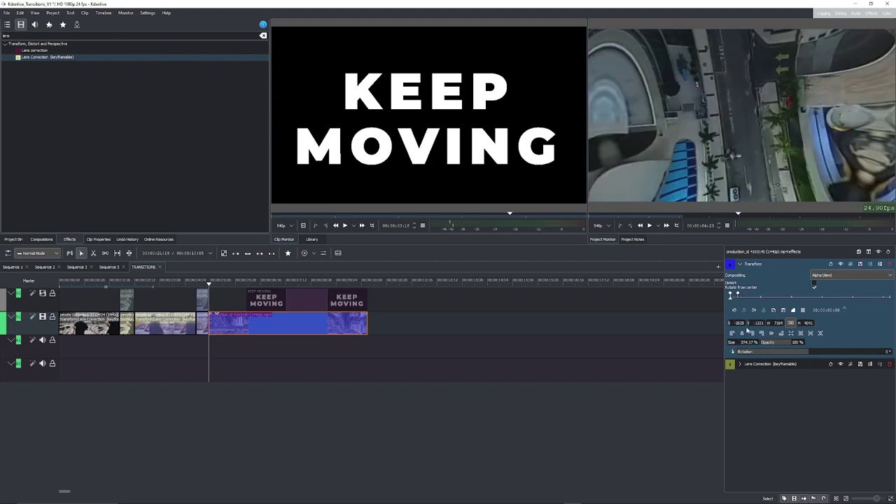
{"action": "left_click", "coordinate": [771, 333]}
Make track V2 visible again and review the aerial clip up to the KEEP MOVING title.
{"action": "left_click_drag", "start_coordinate": [247, 284], "coordinate": [266, 290]}
{"action": "left_click", "coordinate": [267, 294]}
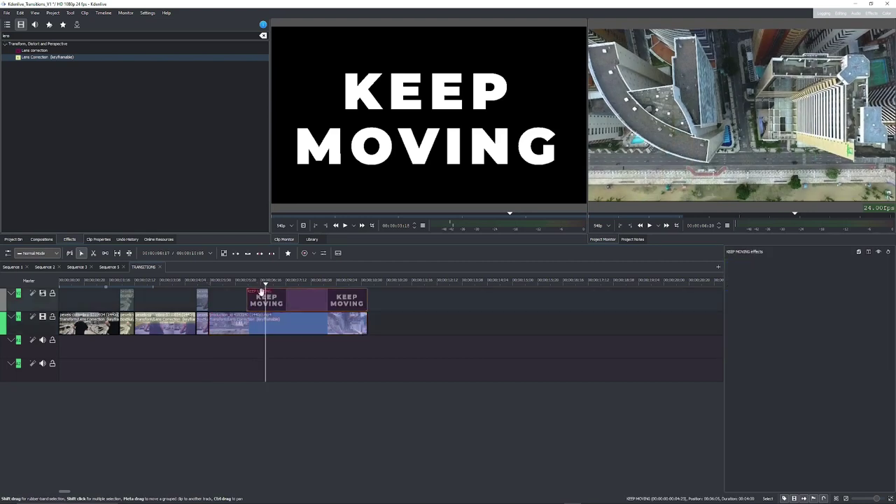
{"action": "left_click_drag", "start_coordinate": [196, 282], "coordinate": [249, 283]}
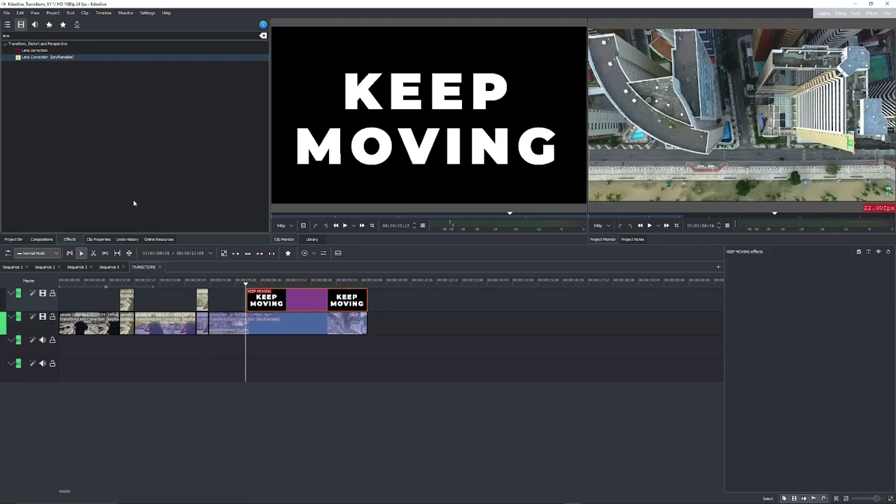
Copy the aerial clip's effects and paste them onto the KEEP MOVING title on V2.
{"action": "left_click", "coordinate": [268, 324]}
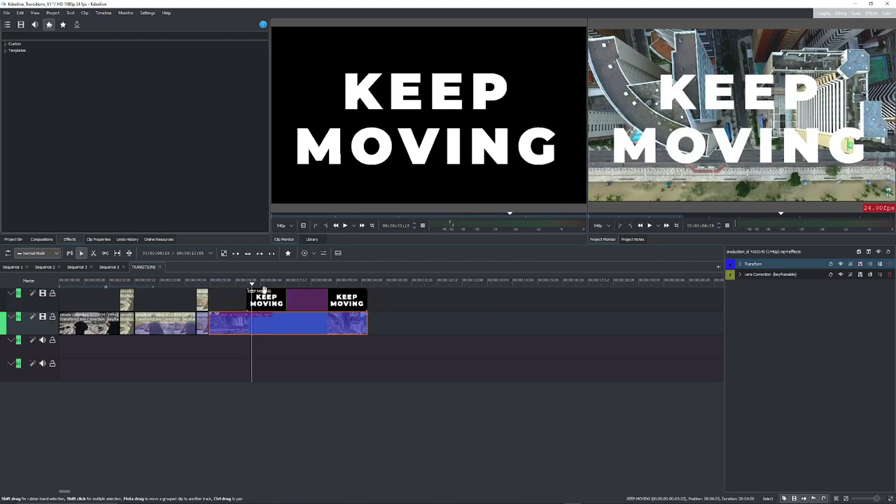
{"action": "right_click", "coordinate": [279, 299]}
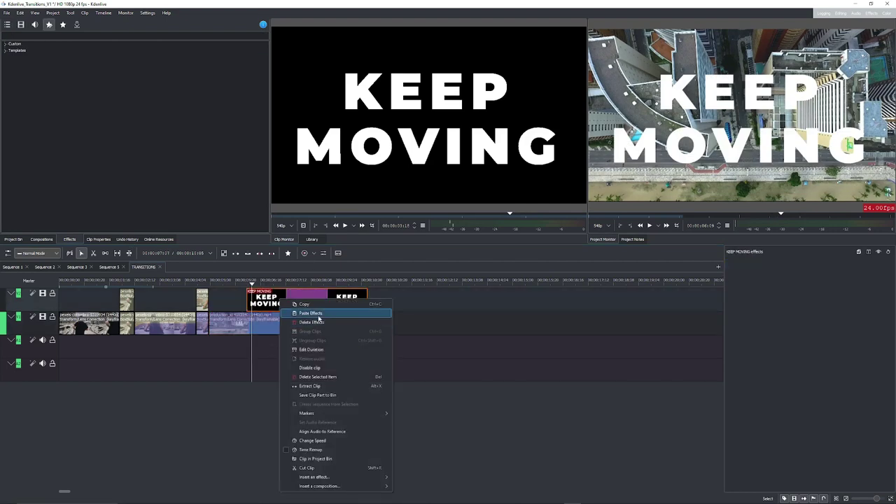
{"action": "left_click", "coordinate": [319, 315]}
Enlarge the size at the title's first Transform keyframe and play back the title's zoom.
{"action": "left_click", "coordinate": [740, 264]}
{"action": "left_click", "coordinate": [734, 311]}
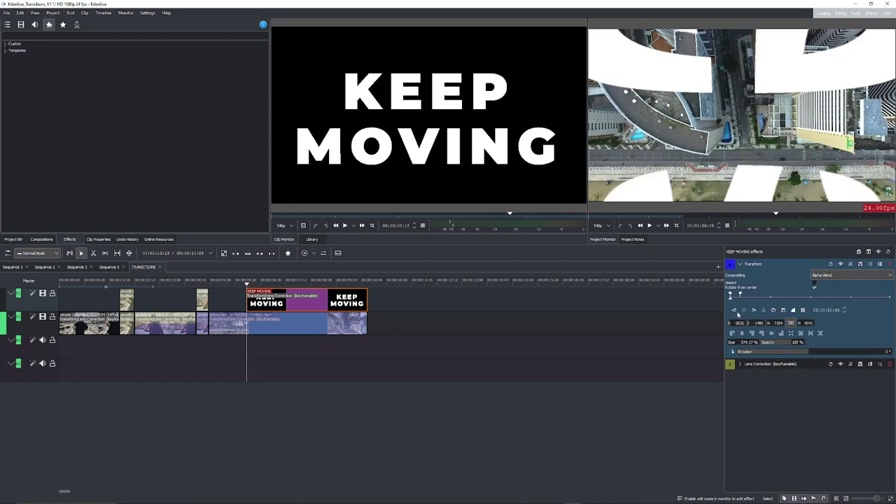
{"action": "left_click_drag", "start_coordinate": [733, 345], "coordinate": [798, 342]}
{"action": "key", "text": "space"}
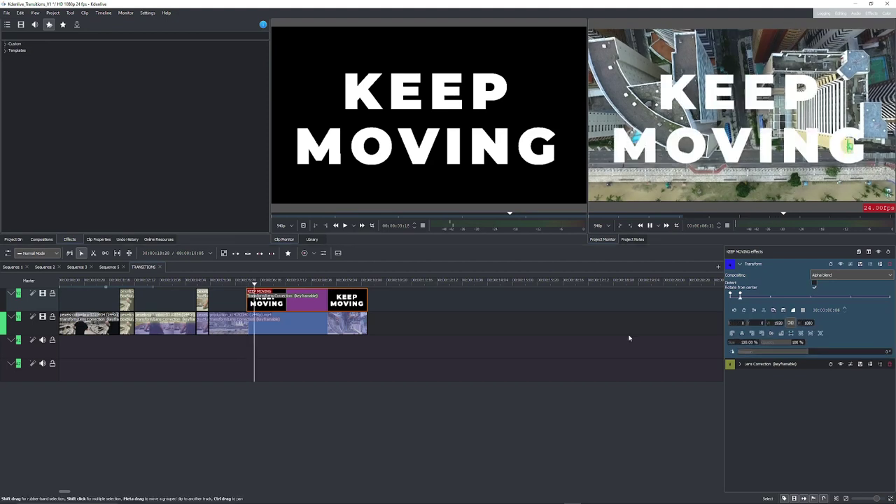
{"action": "left_click_drag", "start_coordinate": [245, 284], "coordinate": [272, 284]}
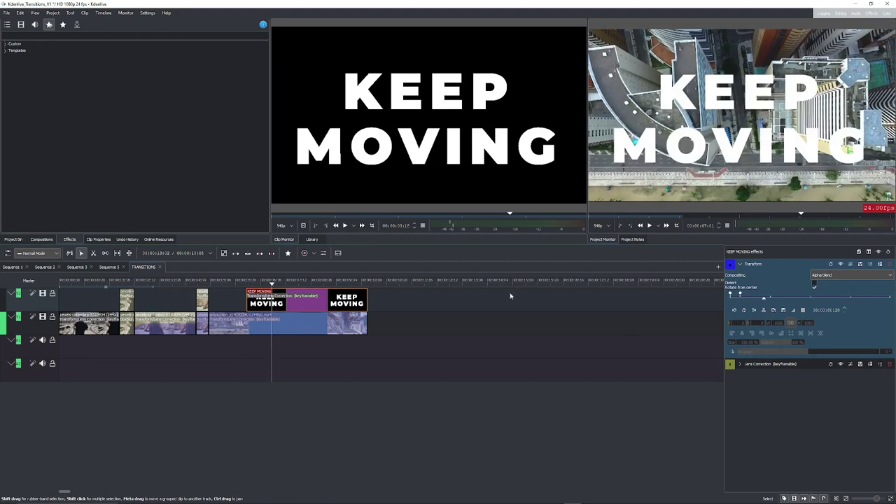
Expand the title's Lens Correction effect and move its second keyframe slightly later.
{"action": "left_click", "coordinate": [740, 364]}
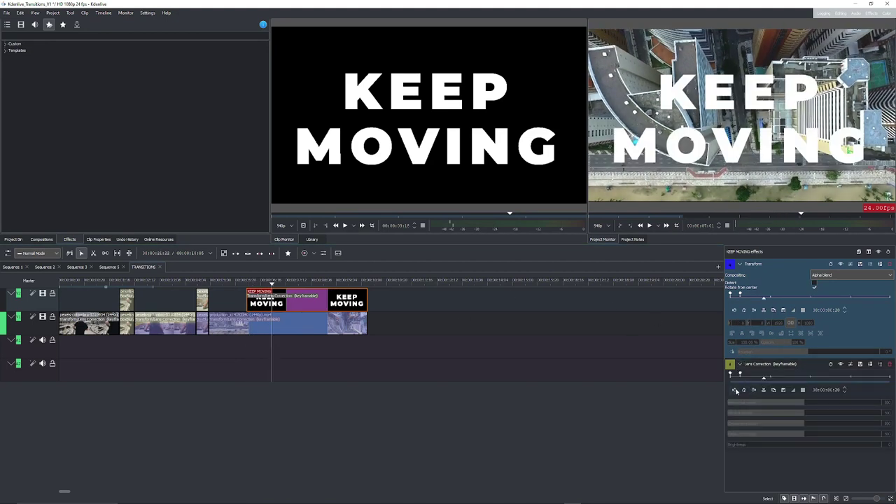
{"action": "left_click", "coordinate": [735, 389]}
{"action": "key", "text": "Right"}
{"action": "left_click", "coordinate": [743, 375]}
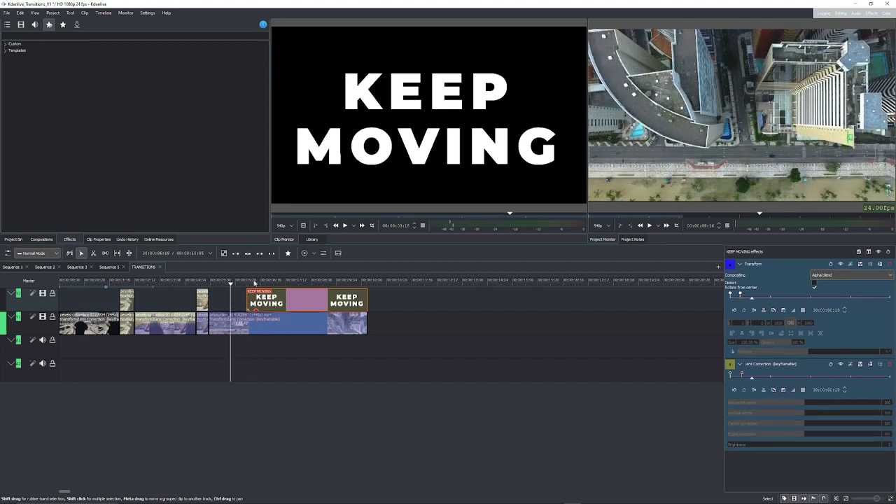
Combine the three first-runner clips on V1 and V2 into a new sequence named "runner 1" and preview it.
{"action": "left_click", "coordinate": [129, 301]}
{"action": "left_click", "coordinate": [105, 329], "text": "shift"}
{"action": "right_click", "coordinate": [128, 302]}
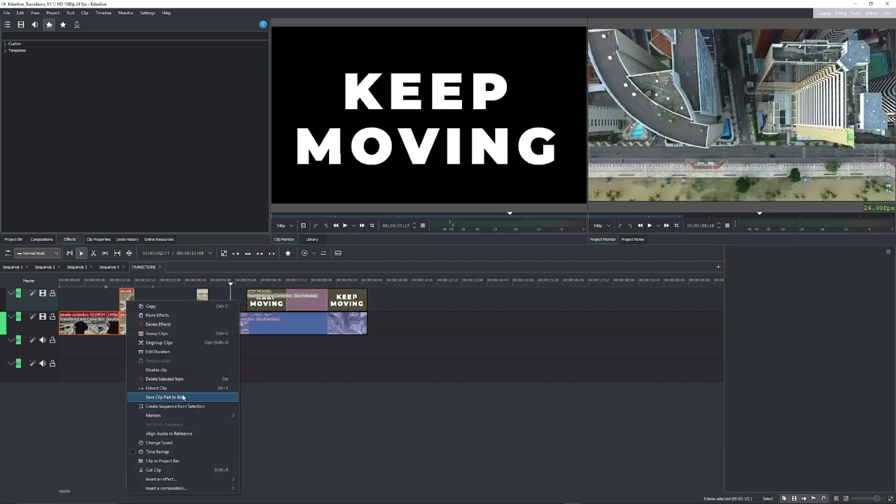
{"action": "left_click", "coordinate": [168, 408]}
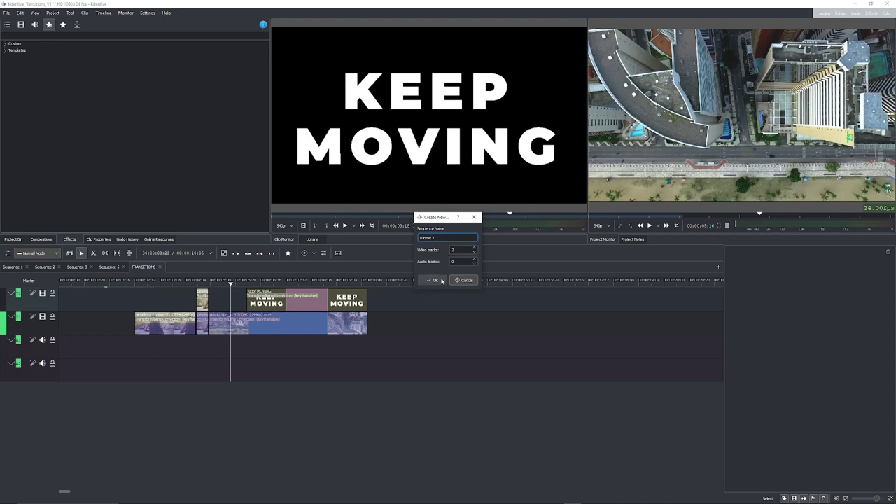
{"action": "left_click", "coordinate": [441, 280]}
{"action": "left_click_drag", "start_coordinate": [83, 284], "coordinate": [132, 285]}
Combine the three second-runner clips on V1 and V2 into a new sequence named "Runner 2".
{"action": "left_click", "coordinate": [201, 300]}
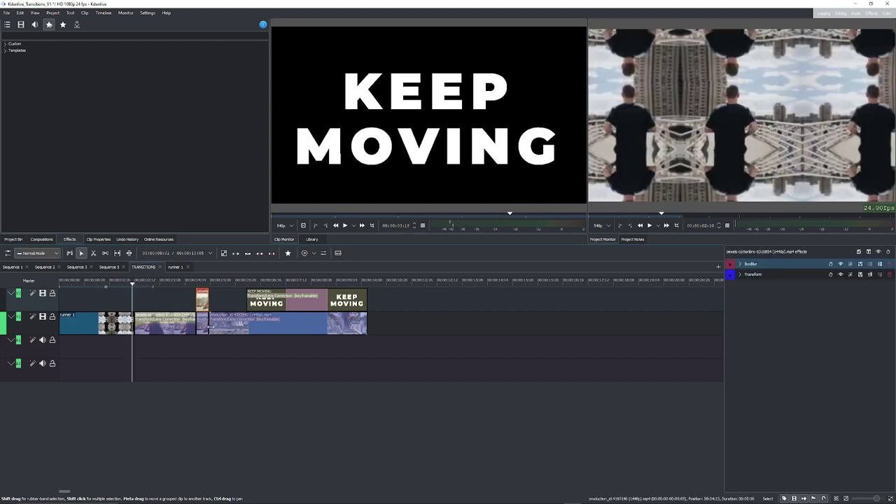
{"action": "left_click", "coordinate": [202, 324]}
{"action": "right_click", "coordinate": [182, 322]}
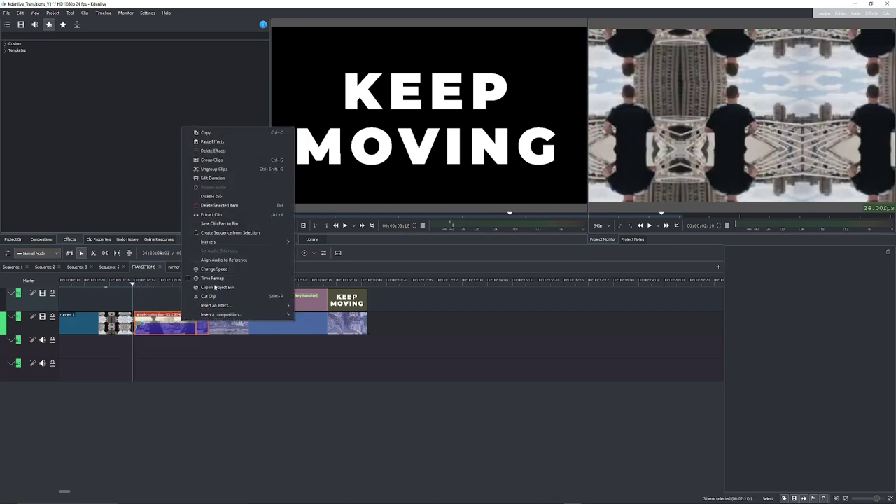
{"action": "left_click", "coordinate": [231, 232]}
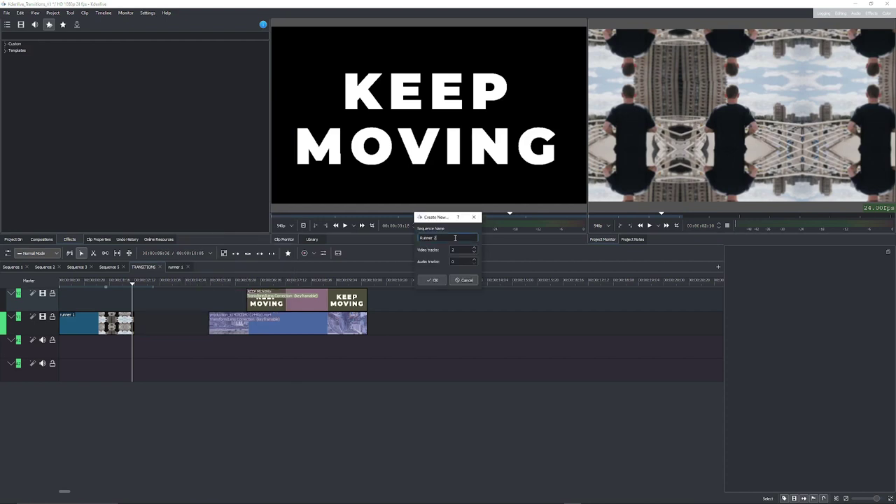
{"action": "left_click", "coordinate": [435, 280]}
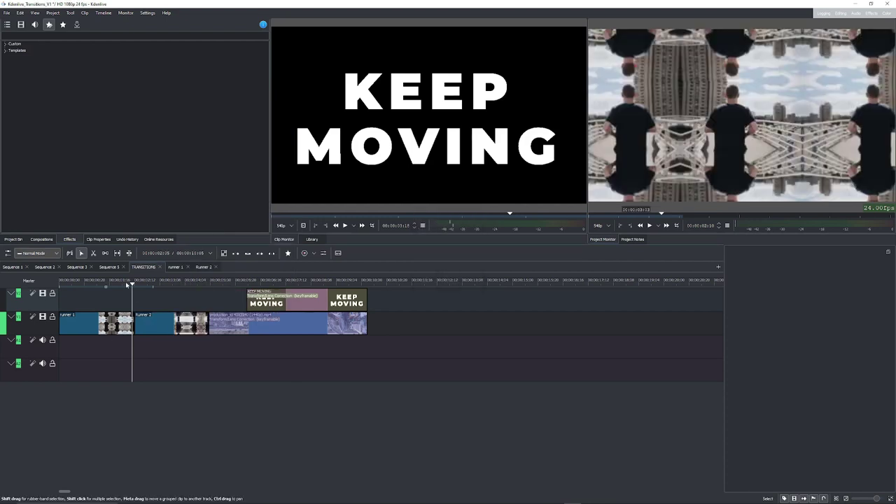
Find the keyframable Lens Correction effect and apply it to the runner 1 sequence clip on V1.
{"action": "left_click", "coordinate": [126, 281]}
{"action": "mouse_move", "coordinate": [127, 281]}
{"action": "left_mouse_down"}
{"action": "mouse_move", "coordinate": [55, 282]}
{"action": "mouse_move", "coordinate": [136, 282]}
{"action": "left_mouse_up"}
{"action": "left_click", "coordinate": [122, 329]}
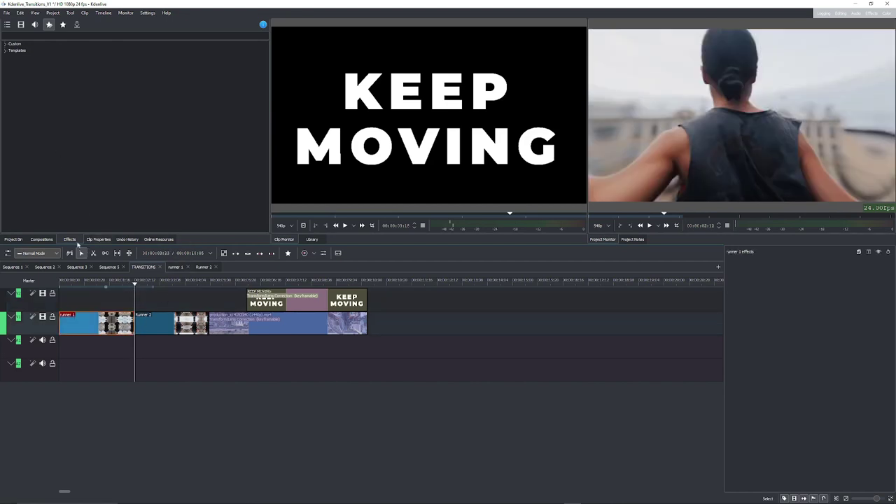
{"action": "left_click", "coordinate": [21, 24]}
{"action": "left_click", "coordinate": [28, 38]}
{"action": "type", "text": "len"}
{"action": "left_click", "coordinate": [27, 58]}
{"action": "left_click_drag", "start_coordinate": [24, 60], "coordinate": [104, 288]}
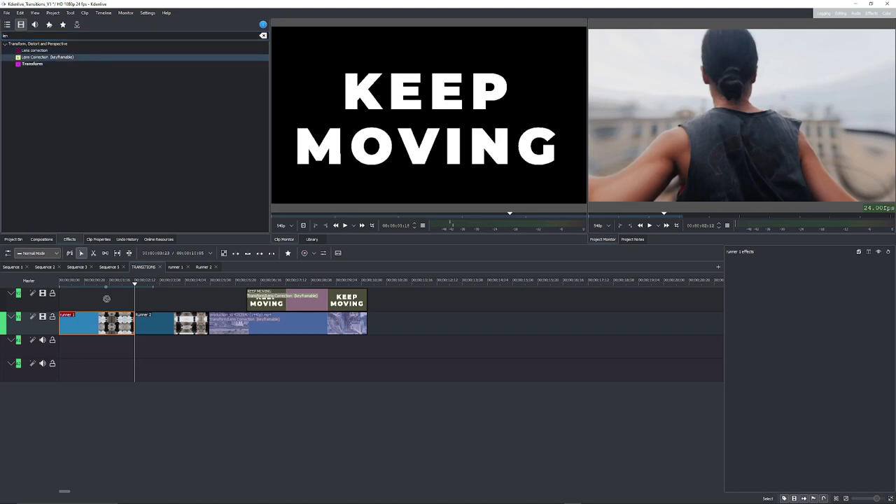
{"action": "left_click_drag", "start_coordinate": [120, 329], "coordinate": [119, 328]}
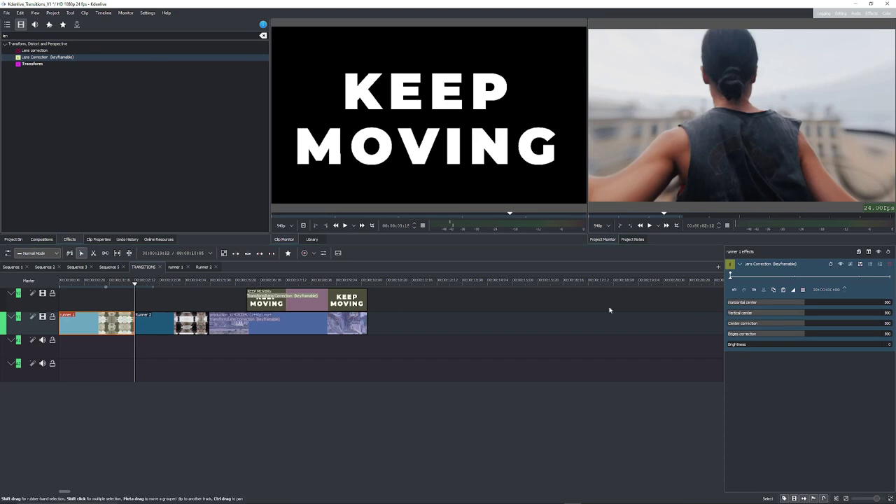
Add Lens Correction keyframes at the end of the runner 1 clip and at 00:00:02:03.
{"action": "left_click", "coordinate": [743, 292]}
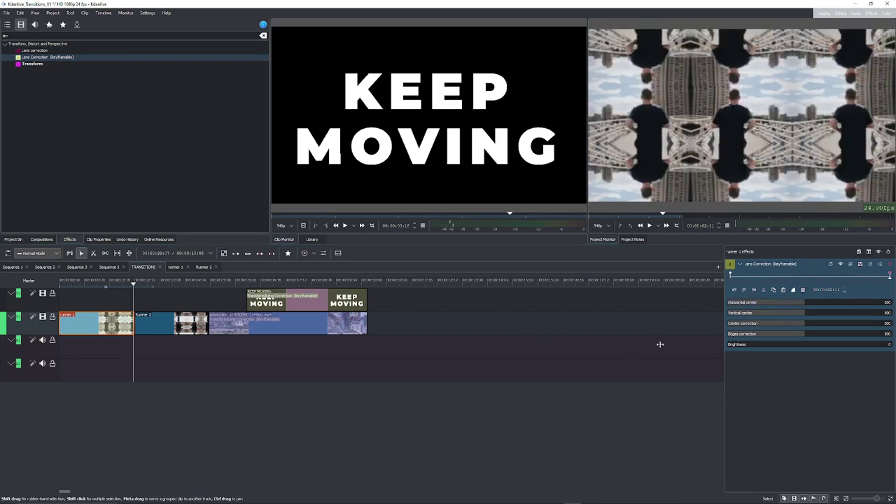
{"action": "key", "text": "Left"}
{"action": "key", "text": "Left"}
{"action": "key", "text": "Left"}
{"action": "key", "text": "Left"}
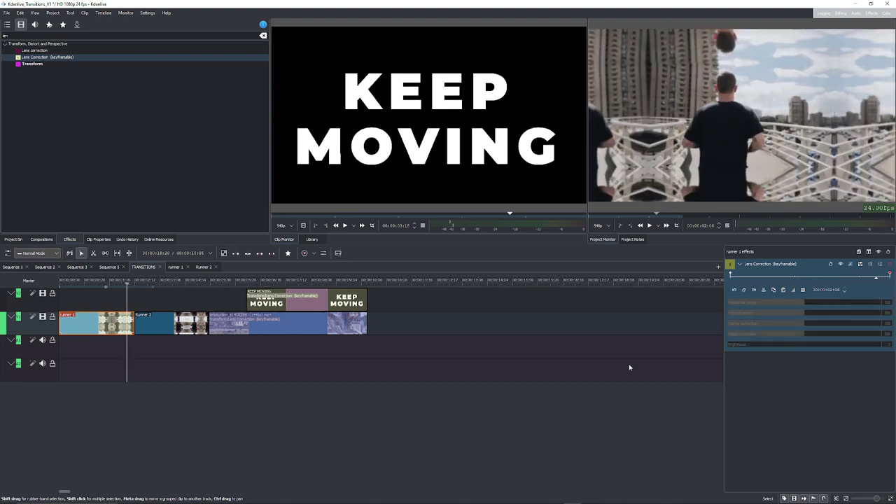
{"action": "key", "text": "Left"}
{"action": "key", "text": "Left"}
{"action": "key", "text": "Left"}
{"action": "left_click", "coordinate": [743, 291]}
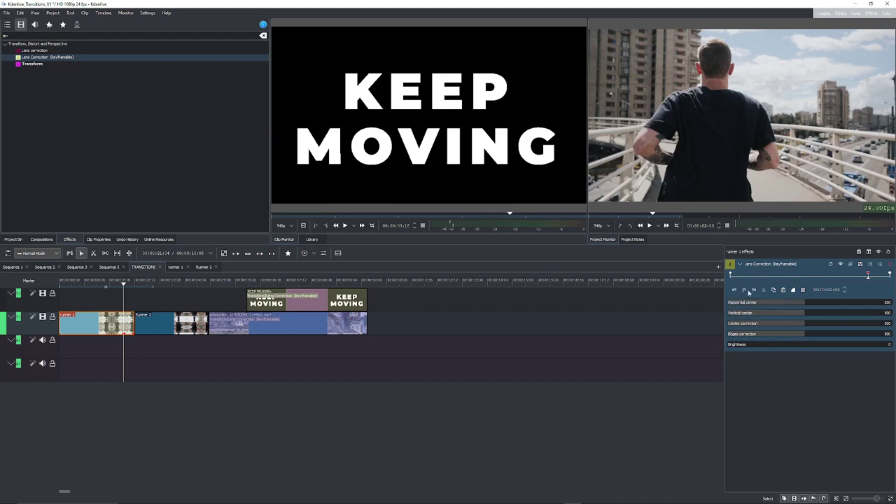
Lower the center correction to about 145 and the edges correction to about 220 at runner 1's last Lens Correction keyframe.
{"action": "left_click", "coordinate": [793, 334]}
{"action": "mouse_move", "coordinate": [764, 325]}
{"action": "left_mouse_down"}
{"action": "mouse_move", "coordinate": [747, 325]}
{"action": "mouse_move", "coordinate": [777, 335]}
{"action": "mouse_move", "coordinate": [740, 323]}
{"action": "mouse_move", "coordinate": [762, 336]}
{"action": "left_mouse_up"}
{"action": "left_click", "coordinate": [745, 324]}
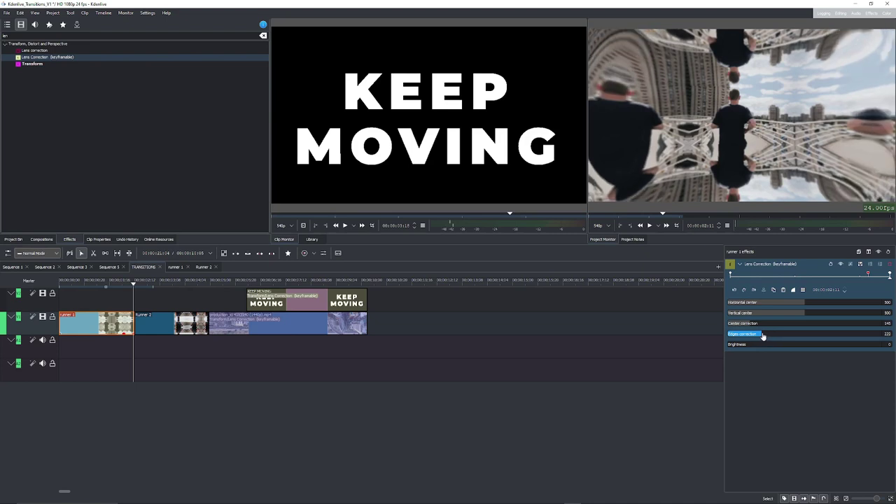
Collapse runner 1's Lens Correction effect, copy it onto the Runner 2 clip and preview the transition.
{"action": "left_click", "coordinate": [740, 264]}
{"action": "left_click_drag", "start_coordinate": [759, 265], "coordinate": [161, 321]}
{"action": "left_click", "coordinate": [147, 286]}
{"action": "left_click_drag", "start_coordinate": [149, 287], "coordinate": [111, 304]}
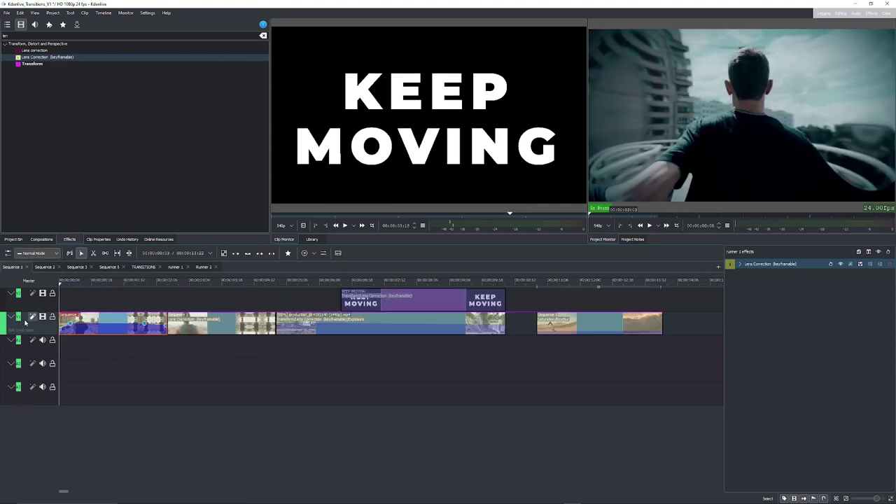
Examine the Levels, Saturation, Vignette and Apply LUT settings applied to track V1 in Sequence 1.
{"action": "left_click", "coordinate": [27, 324]}
{"action": "left_click", "coordinate": [740, 264]}
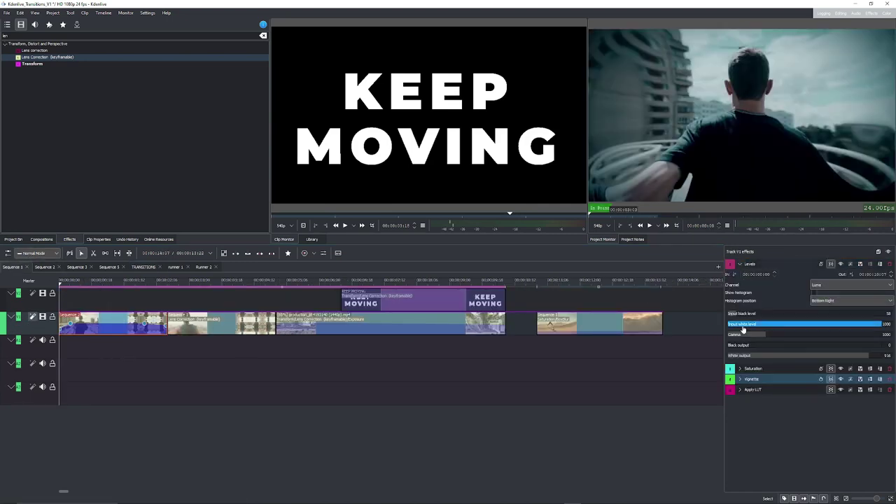
{"action": "left_click", "coordinate": [744, 369]}
{"action": "left_click", "coordinate": [740, 370]}
{"action": "left_click", "coordinate": [740, 405]}
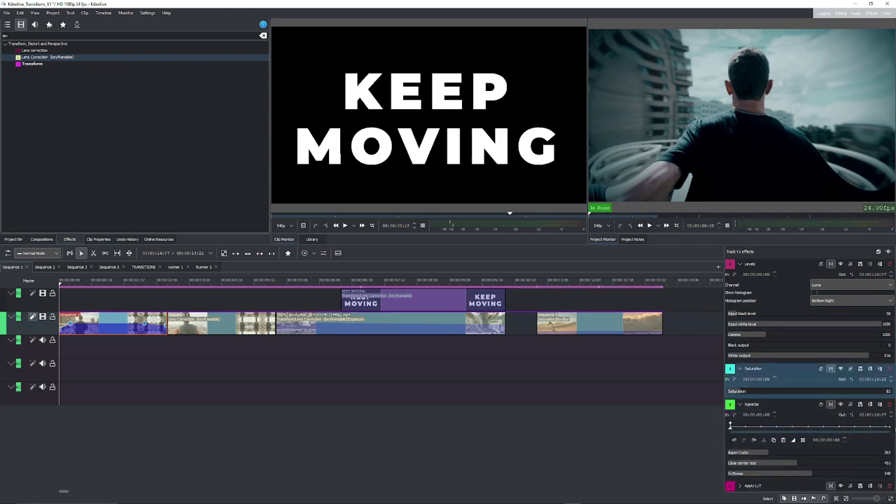
{"action": "left_click", "coordinate": [742, 487]}
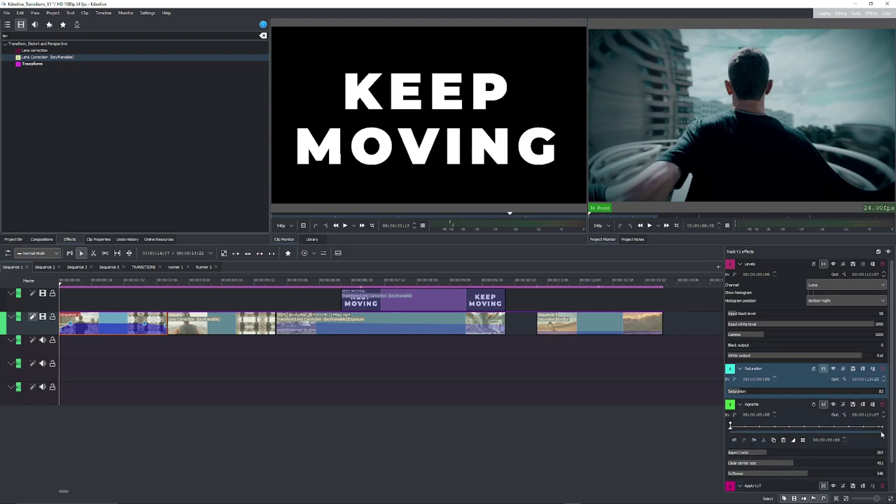
{"action": "scroll", "coordinate": [819, 462], "scroll_direction": "down", "scroll_amount": 1}
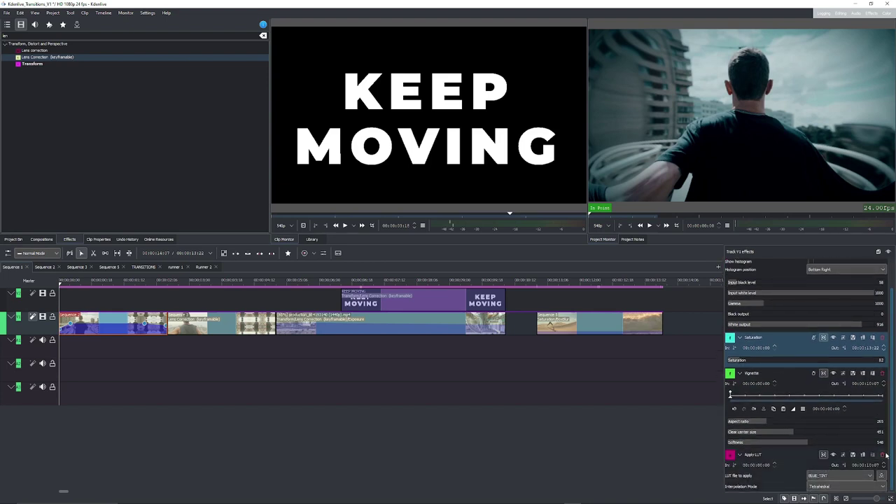
{"action": "scroll", "coordinate": [875, 420], "scroll_direction": "up", "scroll_amount": 1}
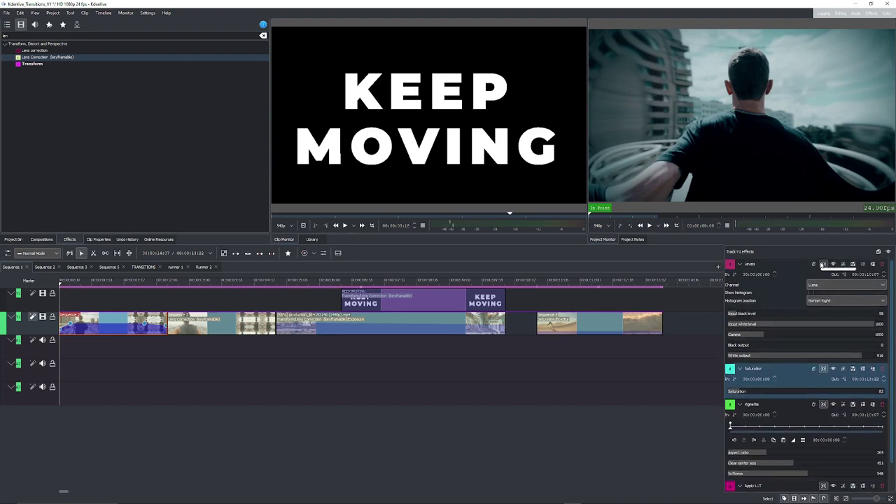
View the desert and surfing shots in Sequence 1, collapse the track effects and check the last clip's own effects.
{"action": "left_click", "coordinate": [573, 282]}
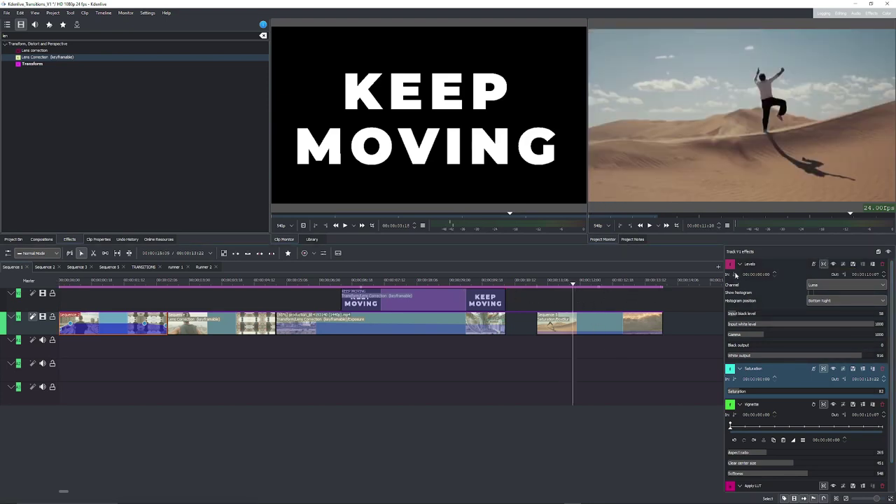
{"action": "left_click", "coordinate": [739, 263]}
{"action": "left_click", "coordinate": [740, 275]}
{"action": "left_click", "coordinate": [740, 285]}
{"action": "left_click", "coordinate": [740, 296]}
{"action": "left_click", "coordinate": [599, 285]}
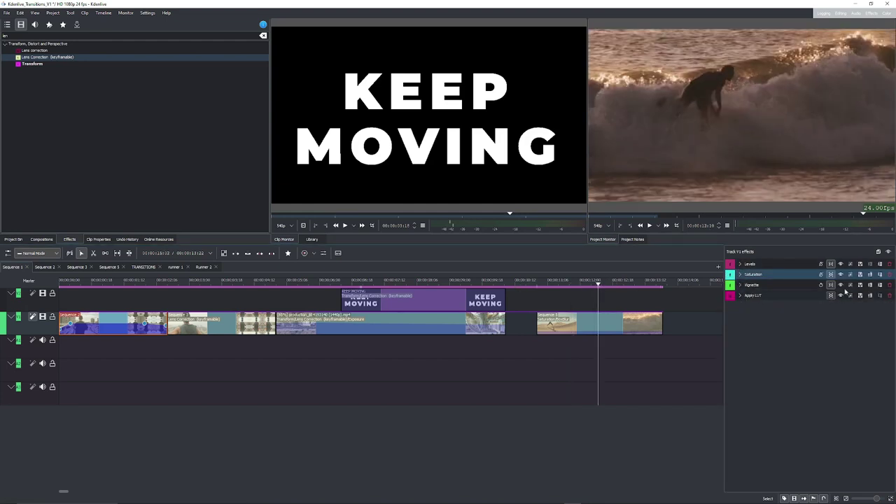
{"action": "left_click", "coordinate": [553, 321]}
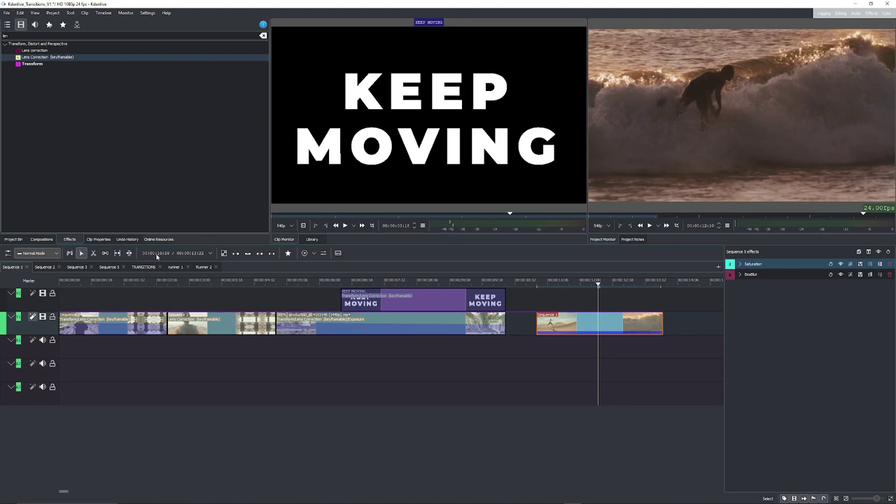
Return to the TRANSITIONS sequence and open the CLIPS 2 folder inside TRANSITION 2 in the project bin.
{"action": "left_click", "coordinate": [203, 267]}
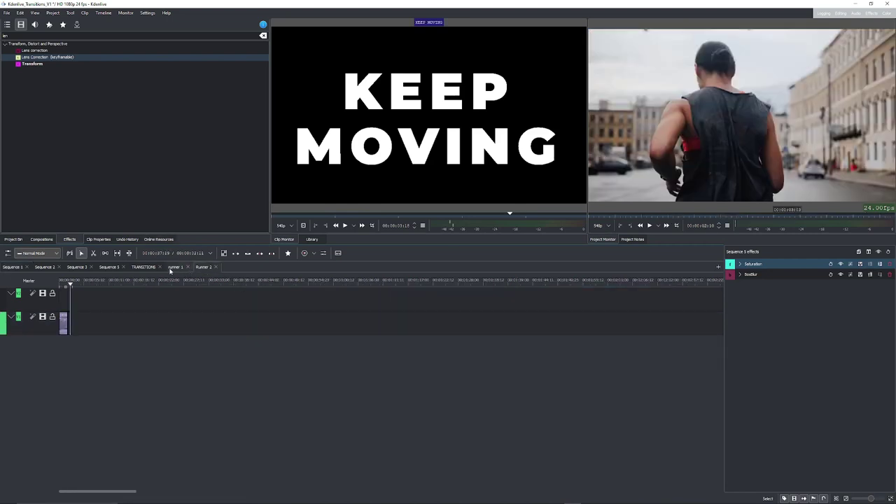
{"action": "left_click", "coordinate": [143, 267]}
{"action": "left_click", "coordinate": [389, 283]}
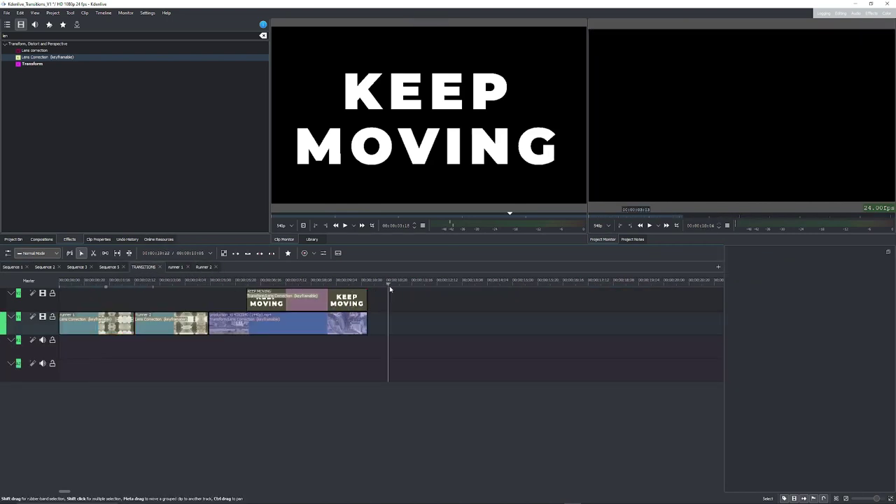
{"action": "left_click", "coordinate": [12, 239]}
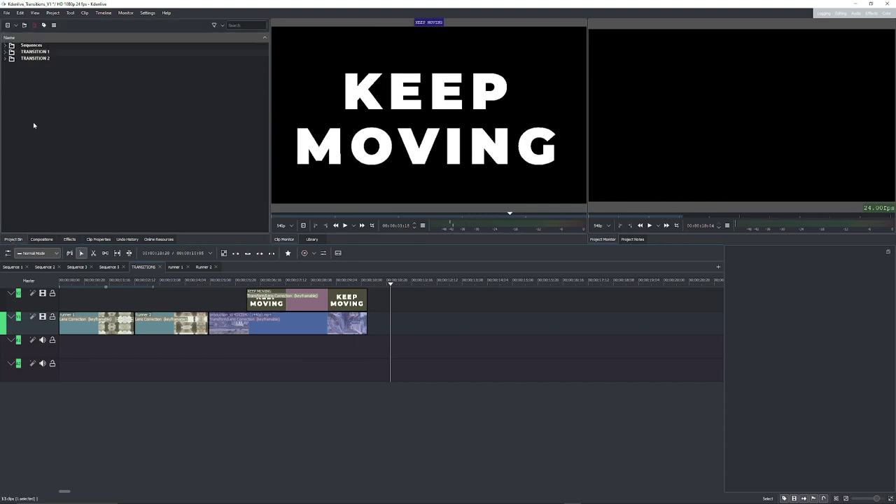
{"action": "left_click", "coordinate": [4, 58]}
{"action": "left_click", "coordinate": [12, 64]}
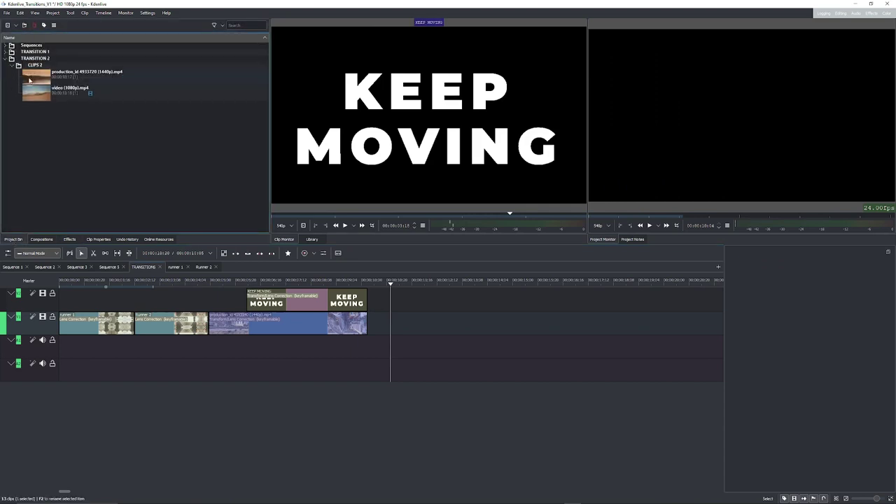
Review the surfing and desert source clips and mark an in-to-out zone around the action in each.
{"action": "left_click", "coordinate": [56, 77]}
{"action": "left_click_drag", "start_coordinate": [294, 215], "coordinate": [510, 218]}
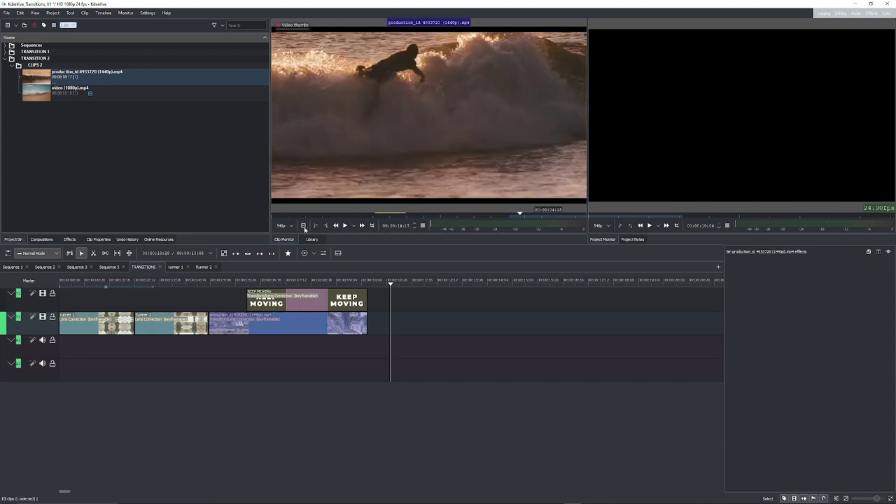
{"action": "left_click", "coordinate": [48, 100]}
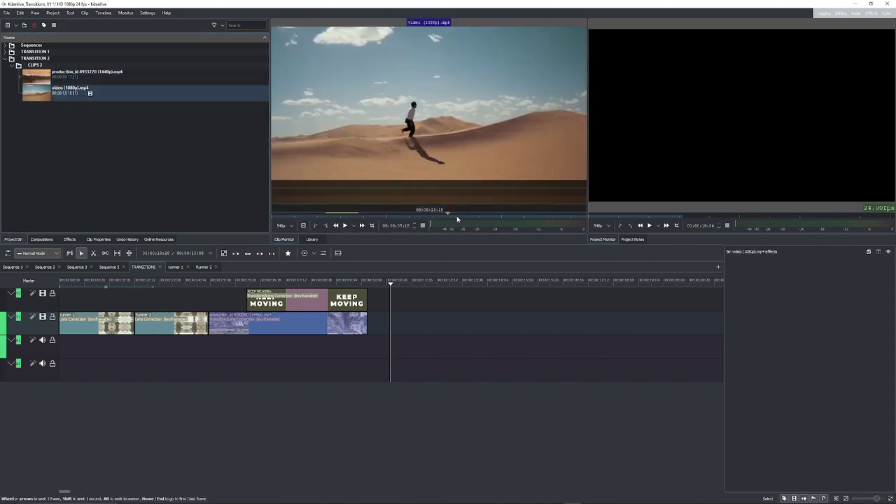
{"action": "mouse_move", "coordinate": [481, 218]}
{"action": "left_mouse_down"}
{"action": "mouse_move", "coordinate": [430, 219]}
{"action": "mouse_move", "coordinate": [499, 219]}
{"action": "left_mouse_up"}
{"action": "key", "text": "i"}
{"action": "key", "text": "o"}
Place both clips' zones after the existing timeline clips, with the desert video directly ahead of the surfing clip.
{"action": "left_click", "coordinate": [19, 77]}
{"action": "left_click", "coordinate": [19, 105]}
{"action": "left_click_drag", "start_coordinate": [56, 91], "coordinate": [512, 329]}
{"action": "left_click_drag", "start_coordinate": [56, 119], "coordinate": [445, 352]}
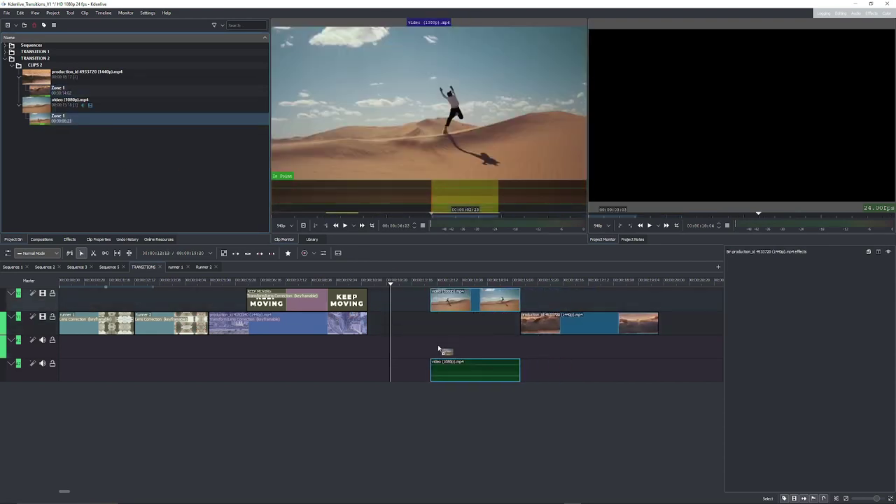
Ungroup the desert clip, delete its audio and move its video down to V1 beside the surfing clip.
{"action": "key", "text": "ctrl+shift+g"}
{"action": "left_click", "coordinate": [491, 372]}
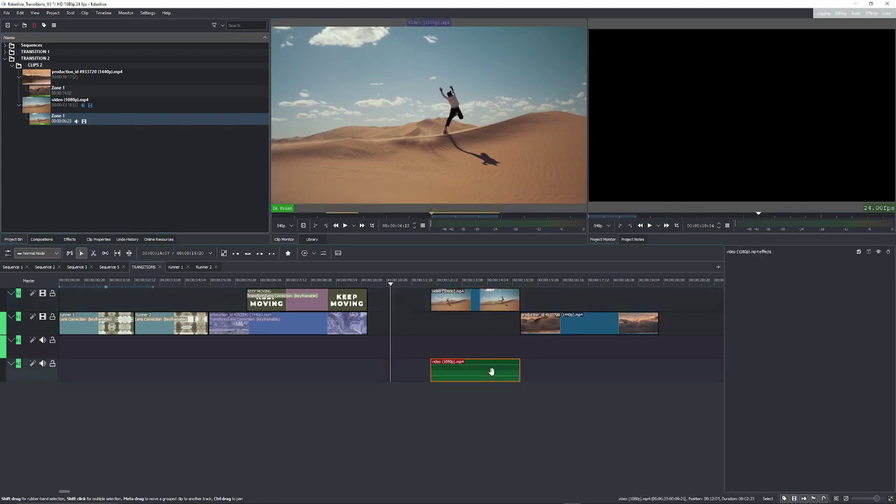
{"action": "key", "text": "Delete"}
{"action": "left_click_drag", "start_coordinate": [483, 301], "coordinate": [483, 324]}
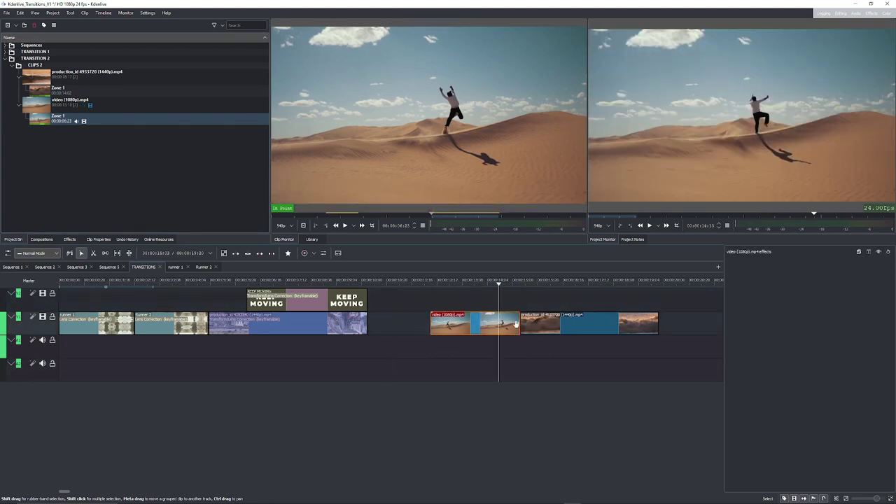
Speed up the desert clip on V1 and shorten it around the jump.
{"action": "scroll", "coordinate": [562, 309], "scroll_direction": "down", "scroll_amount": 4}
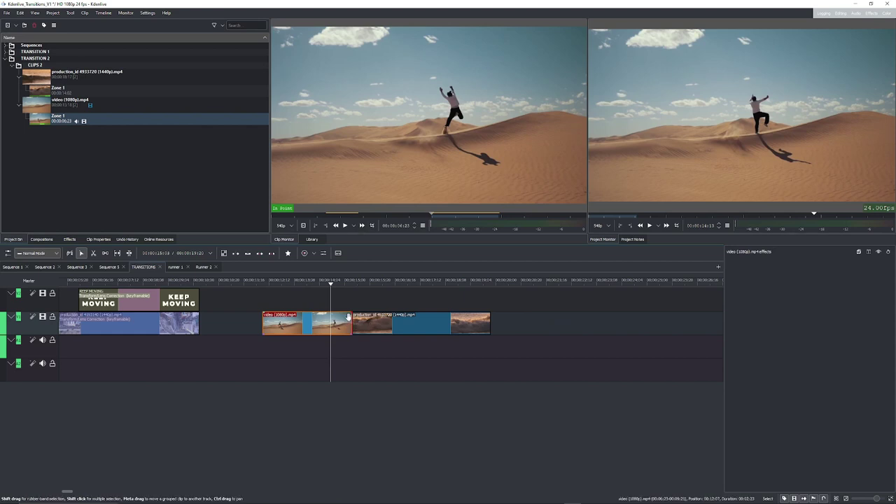
{"action": "left_click_drag", "start_coordinate": [350, 324], "coordinate": [310, 324]}
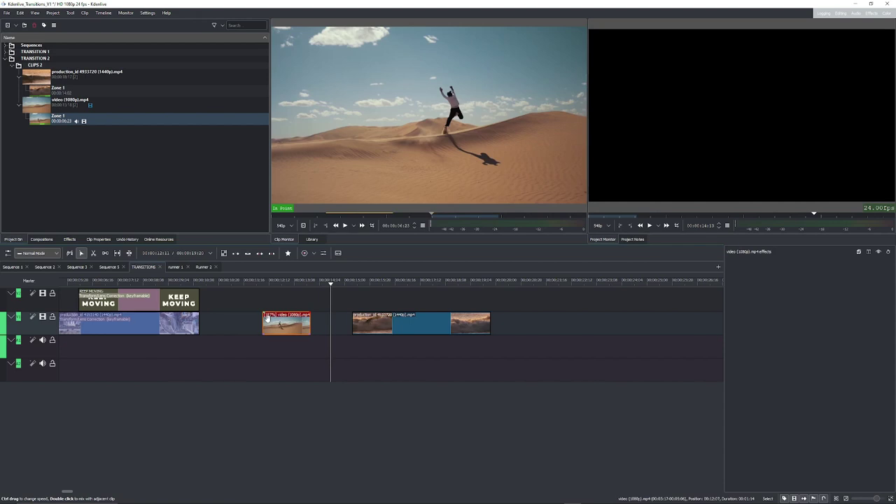
{"action": "left_click_drag", "start_coordinate": [264, 283], "coordinate": [288, 283]}
{"action": "left_click_drag", "start_coordinate": [310, 323], "coordinate": [290, 323]}
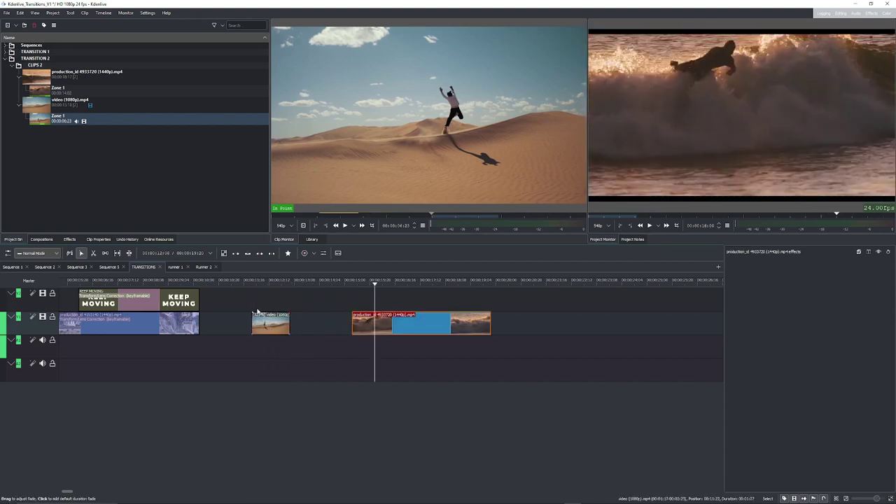
Move the surfing clip directly against the desert clip and speed it up to shorten it.
{"action": "left_click_drag", "start_coordinate": [273, 283], "coordinate": [296, 283]}
{"action": "left_click_drag", "start_coordinate": [367, 322], "coordinate": [305, 322]}
{"action": "left_click_drag", "start_coordinate": [304, 286], "coordinate": [333, 283]}
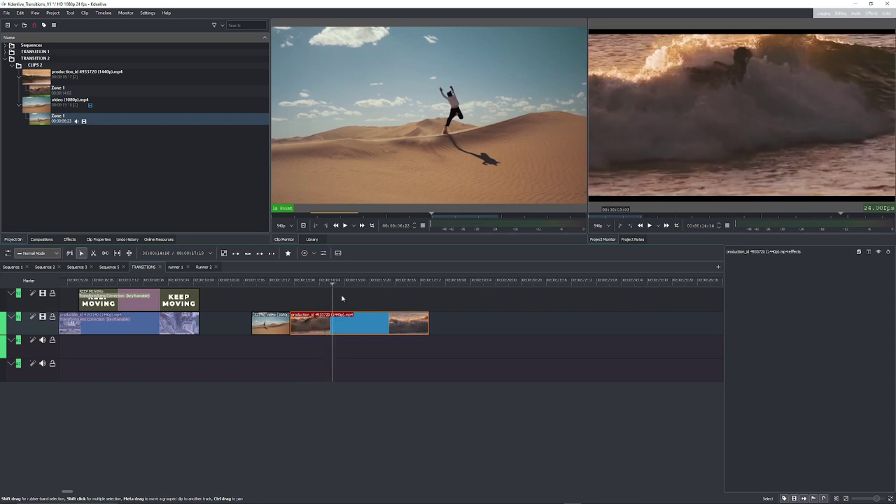
{"action": "left_click_drag", "start_coordinate": [431, 330], "coordinate": [346, 326]}
Add a Transform effect to the surfing clip on V1.
{"action": "left_click_drag", "start_coordinate": [299, 281], "coordinate": [314, 275]}
{"action": "left_click", "coordinate": [287, 253]}
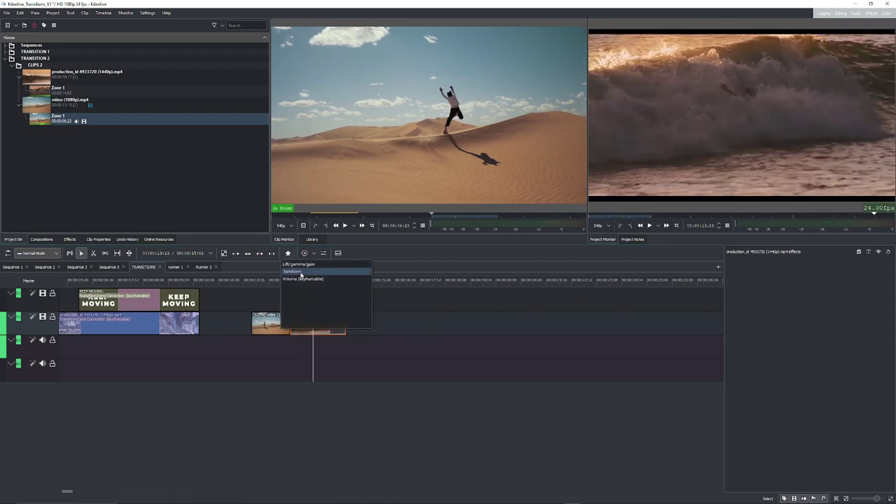
{"action": "left_click", "coordinate": [301, 272]}
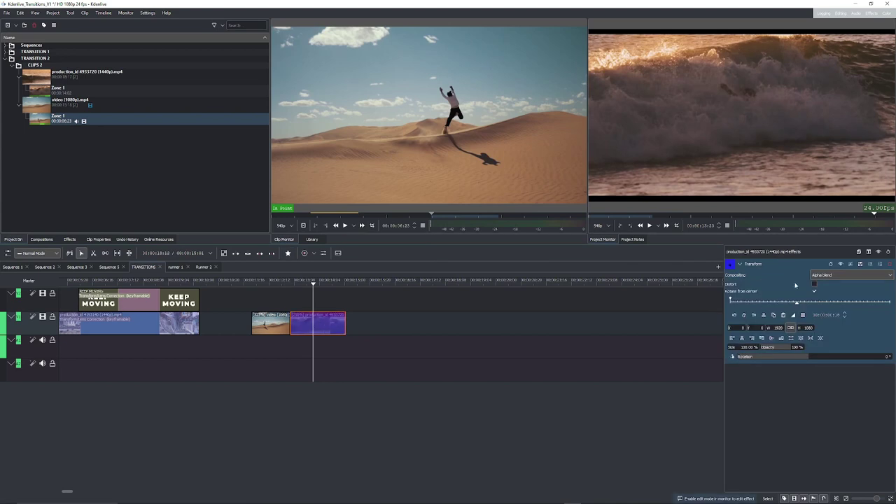
Enlarge the surfing clip to 110% with its Transform effect and shift it vertically to cover the black bars.
{"action": "left_click", "coordinate": [813, 287]}
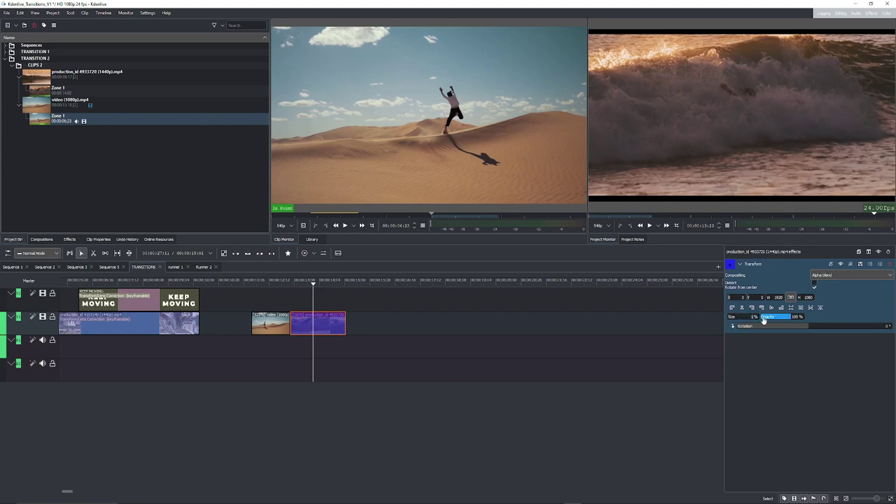
{"action": "key", "text": "Return"}
{"action": "left_click_drag", "start_coordinate": [730, 301], "coordinate": [753, 301]}
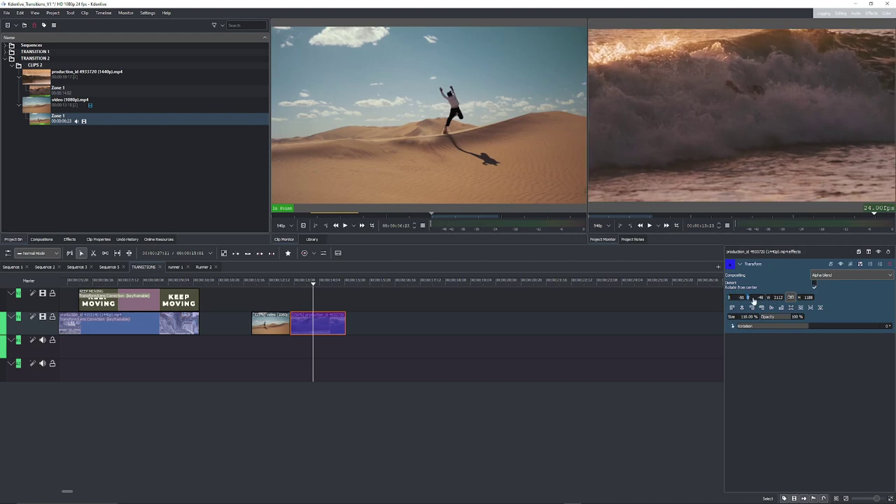
Add a same-track mix between the desert clip and the surfing clip on V1.
{"action": "mouse_move", "coordinate": [289, 285]}
{"action": "left_mouse_down"}
{"action": "mouse_move", "coordinate": [316, 287]}
{"action": "mouse_move", "coordinate": [284, 286]}
{"action": "left_mouse_up"}
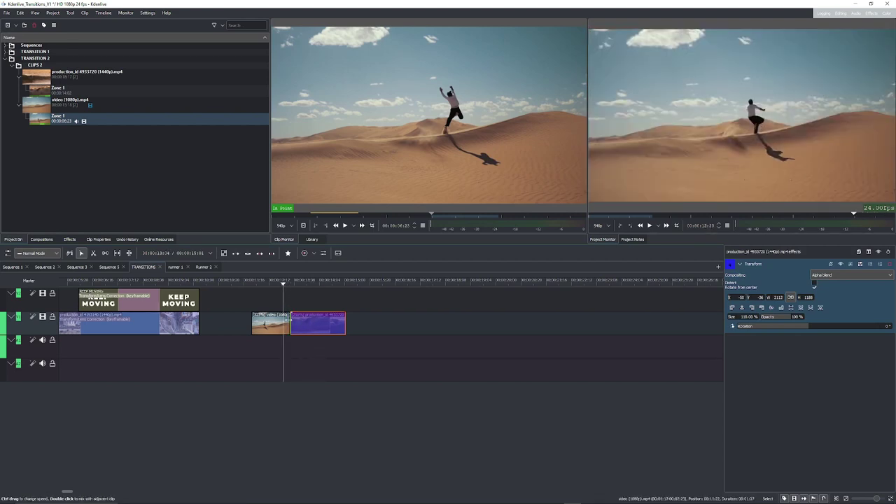
{"action": "left_click", "coordinate": [279, 324]}
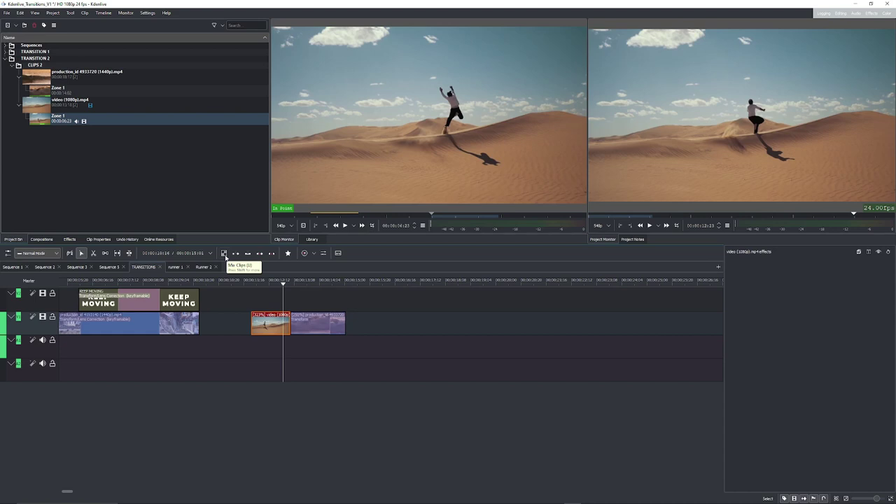
{"action": "left_click", "coordinate": [224, 253]}
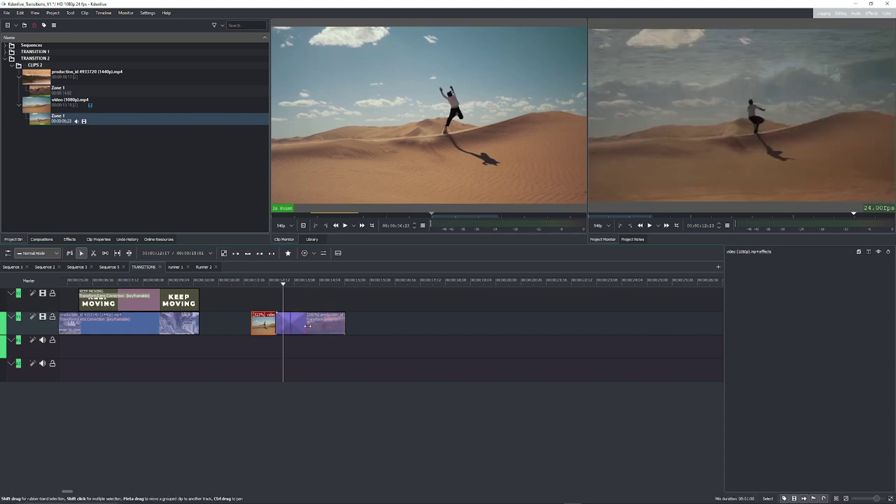
Change the type of the mix between the desert and surfing clips to Push Left.
{"action": "left_click", "coordinate": [293, 326]}
{"action": "scroll", "coordinate": [293, 330], "scroll_direction": "up", "scroll_amount": 2}
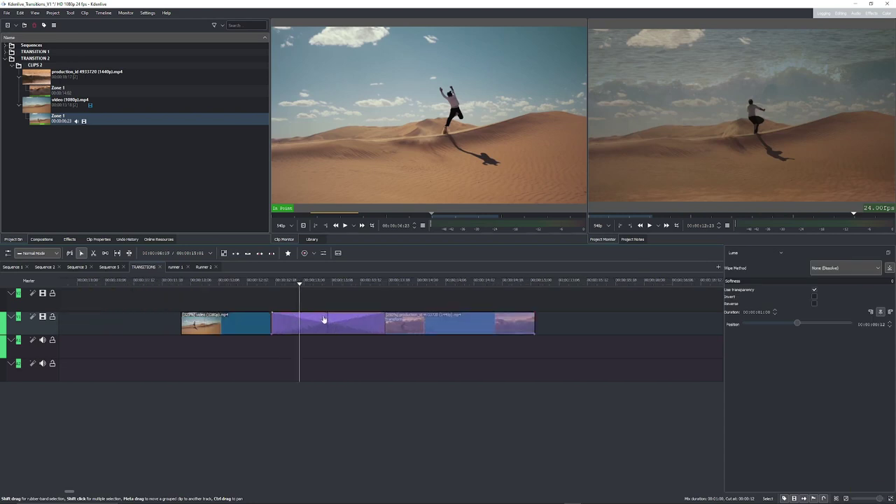
{"action": "left_click_drag", "start_coordinate": [308, 285], "coordinate": [328, 283]}
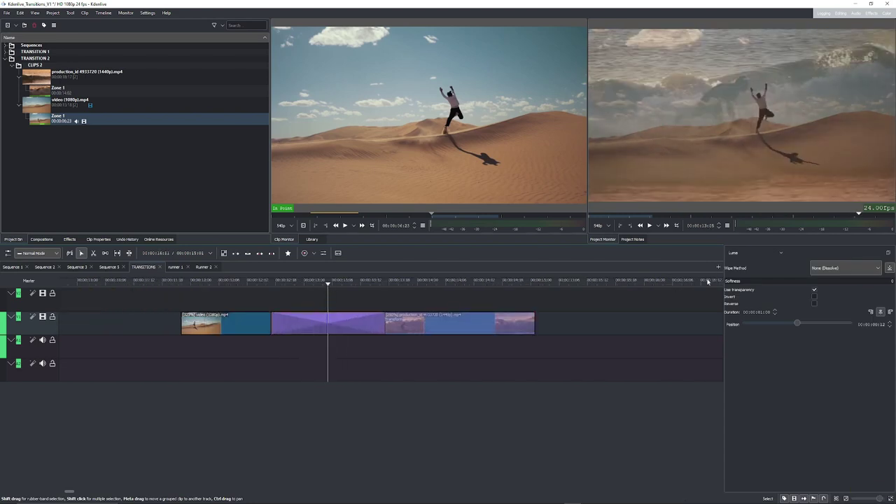
{"action": "left_click", "coordinate": [747, 252]}
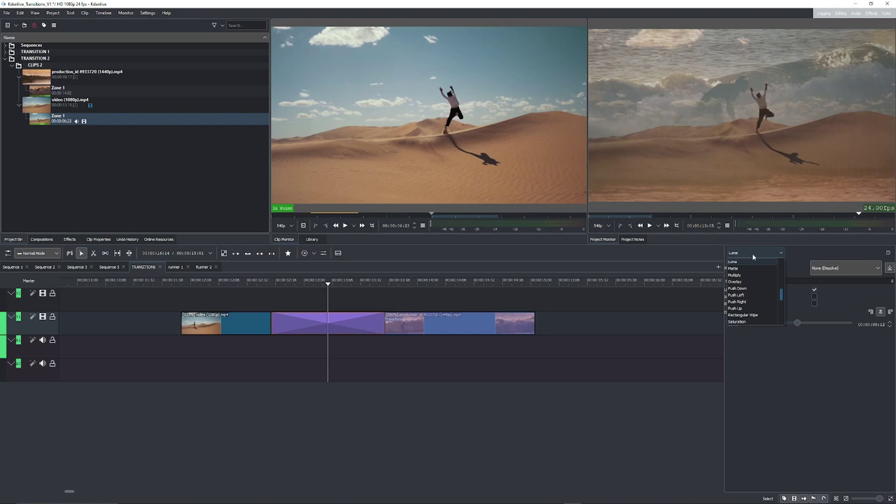
{"action": "key", "text": "p"}
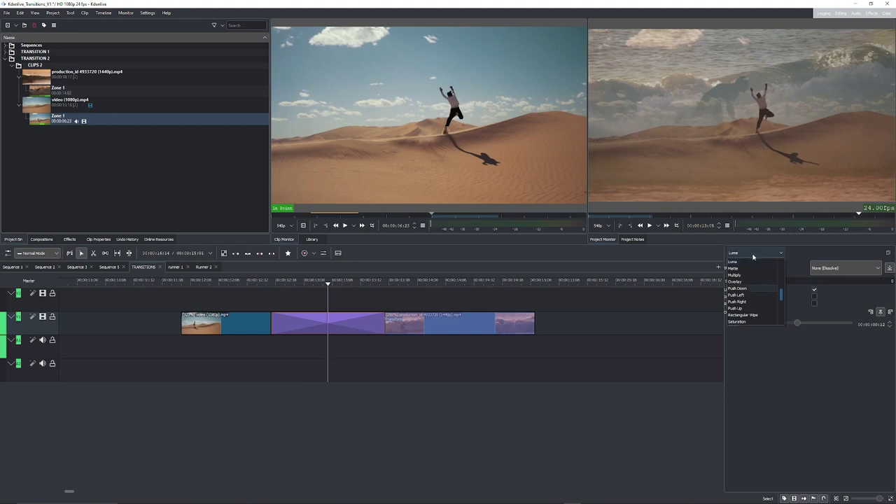
{"action": "left_click", "coordinate": [749, 295]}
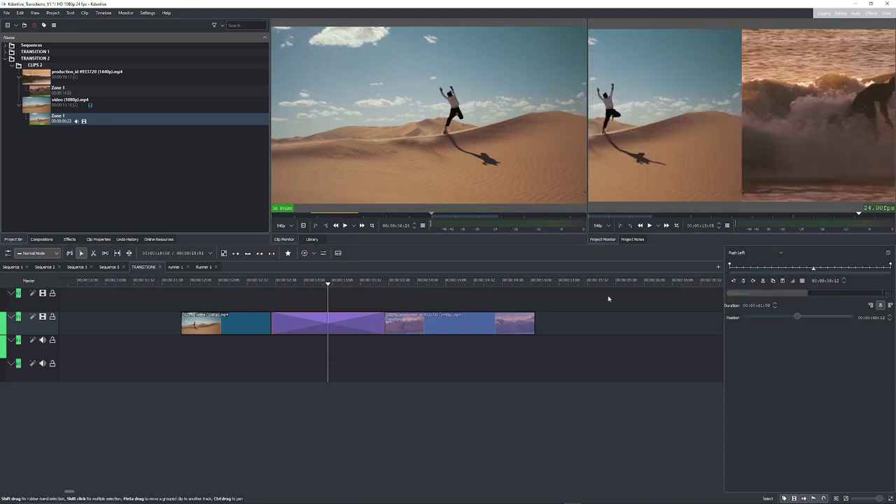
Shorten the Push Left mix from both ends to 8 frames around the jump and preview it.
{"action": "mouse_move", "coordinate": [293, 286]}
{"action": "left_mouse_down"}
{"action": "mouse_move", "coordinate": [280, 286]}
{"action": "mouse_move", "coordinate": [354, 286]}
{"action": "mouse_move", "coordinate": [274, 285]}
{"action": "mouse_move", "coordinate": [333, 286]}
{"action": "mouse_move", "coordinate": [309, 285]}
{"action": "left_mouse_up"}
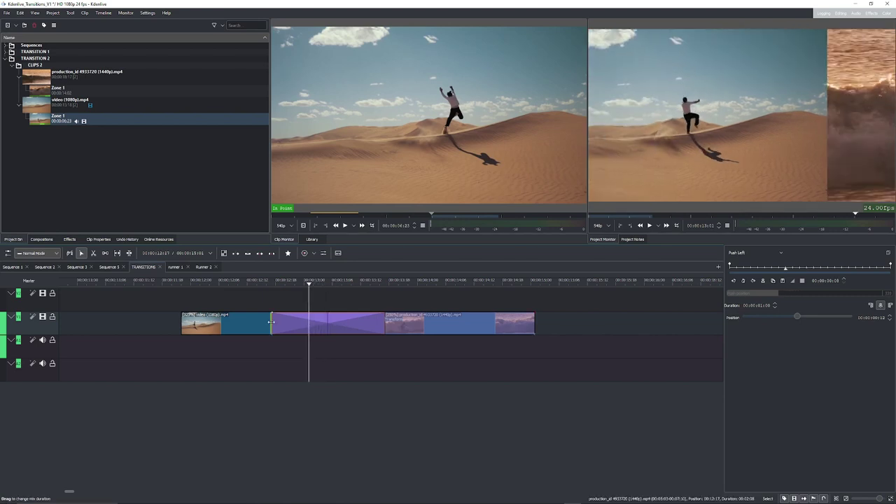
{"action": "left_click_drag", "start_coordinate": [271, 322], "coordinate": [309, 322]}
{"action": "left_click_drag", "start_coordinate": [323, 286], "coordinate": [331, 285]}
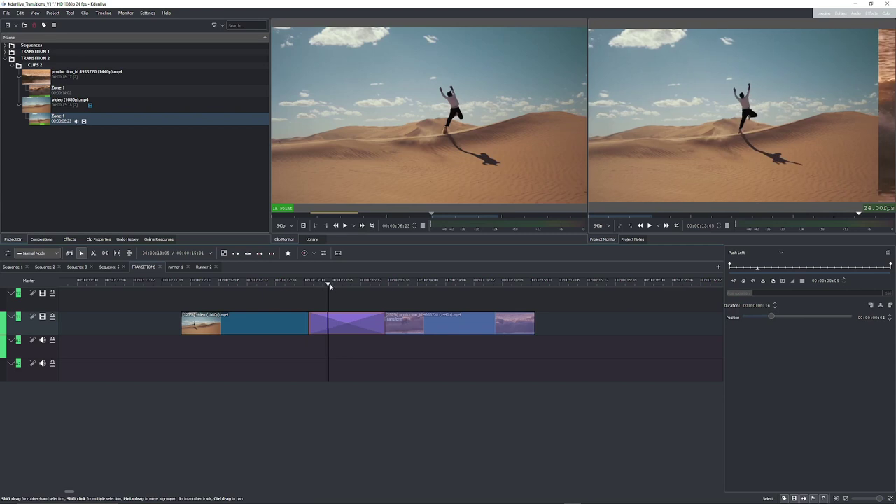
{"action": "key", "text": "Right"}
{"action": "key", "text": "Right"}
{"action": "key", "text": "Right"}
{"action": "key", "text": "Right"}
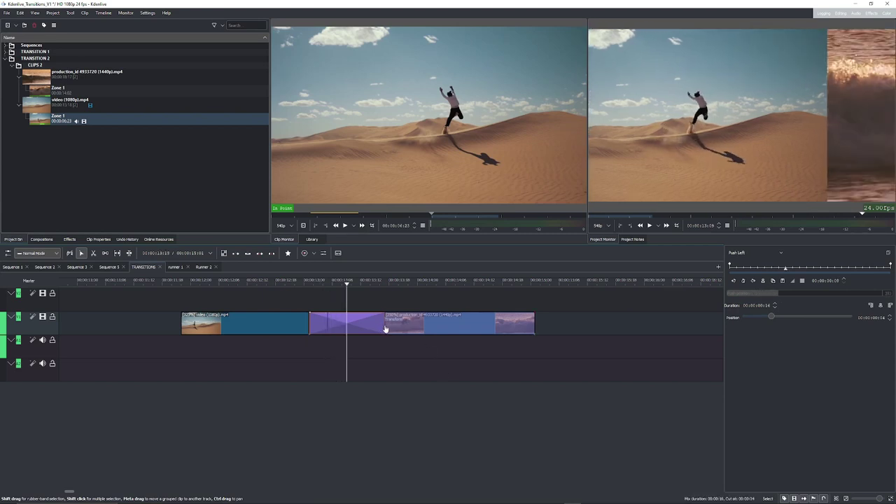
{"action": "left_click_drag", "start_coordinate": [383, 320], "coordinate": [348, 321]}
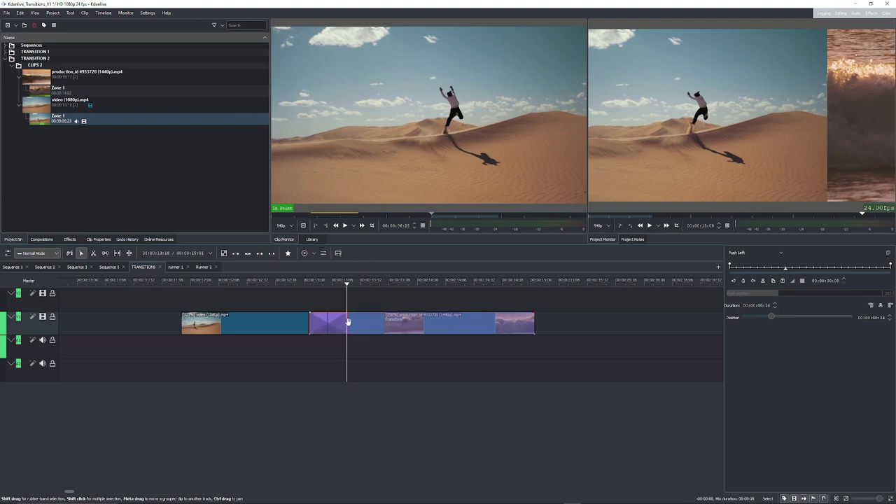
{"action": "left_click", "coordinate": [301, 280]}
{"action": "key", "text": "space"}
{"action": "left_click_drag", "start_coordinate": [326, 282], "coordinate": [323, 282]}
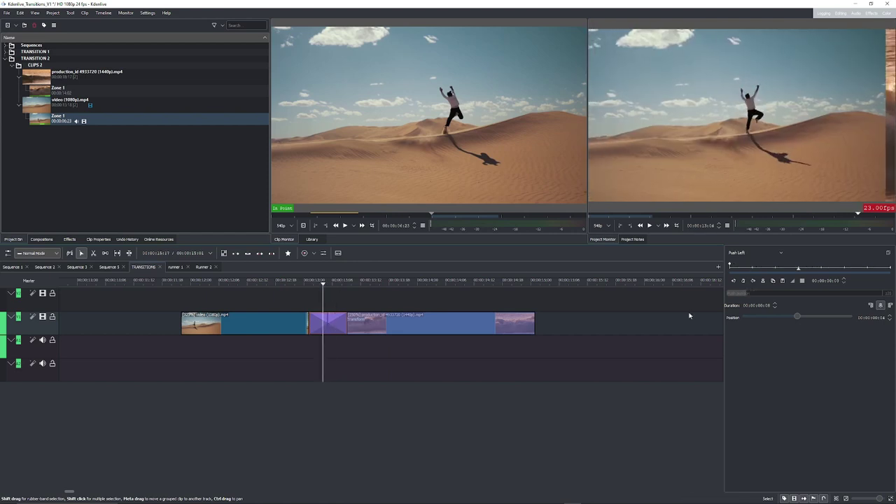
Raise the Push Left value at the mix's last keyframe to its maximum and check the push.
{"action": "left_click", "coordinate": [753, 281]}
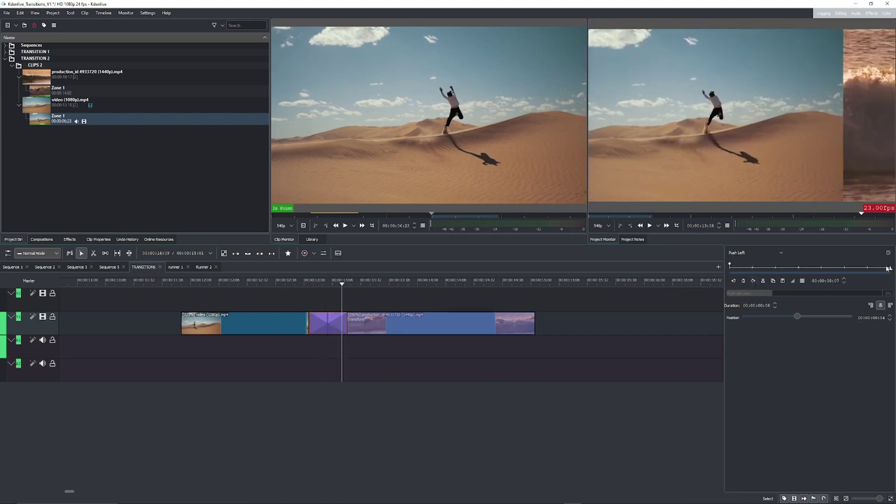
{"action": "left_click_drag", "start_coordinate": [769, 297], "coordinate": [884, 297]}
{"action": "mouse_move", "coordinate": [317, 287]}
{"action": "left_mouse_down"}
{"action": "mouse_move", "coordinate": [348, 286]}
{"action": "mouse_move", "coordinate": [300, 283]}
{"action": "mouse_move", "coordinate": [334, 284]}
{"action": "mouse_move", "coordinate": [322, 282]}
{"action": "left_mouse_up"}
{"action": "left_click", "coordinate": [734, 282]}
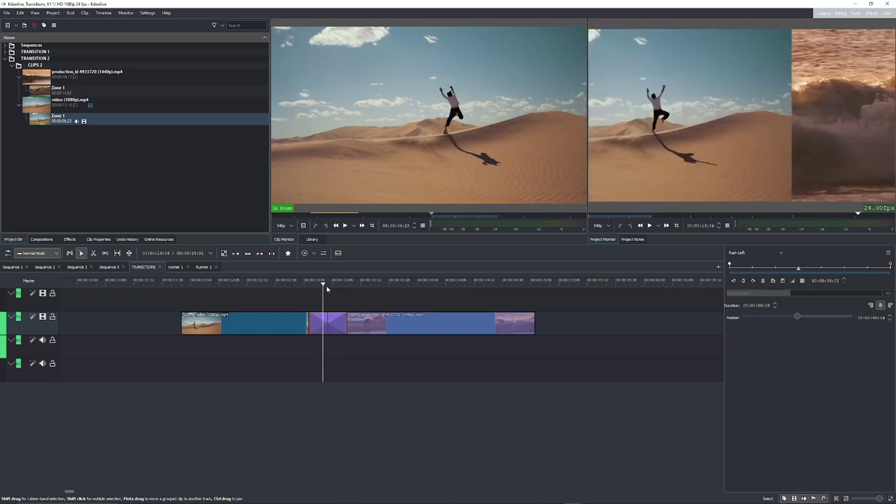
Try a BoxBlur effect on the desert clip with the Horizontal multiplicator at 248%.
{"action": "left_click", "coordinate": [270, 329]}
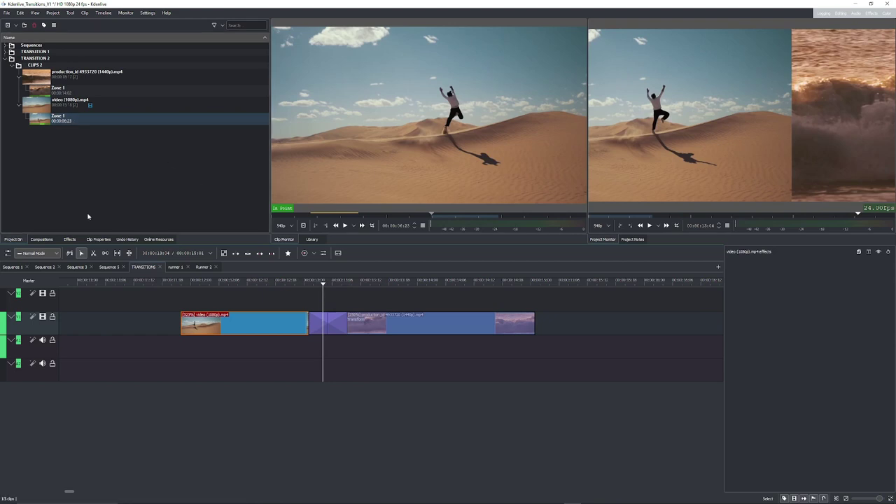
{"action": "left_click", "coordinate": [71, 239]}
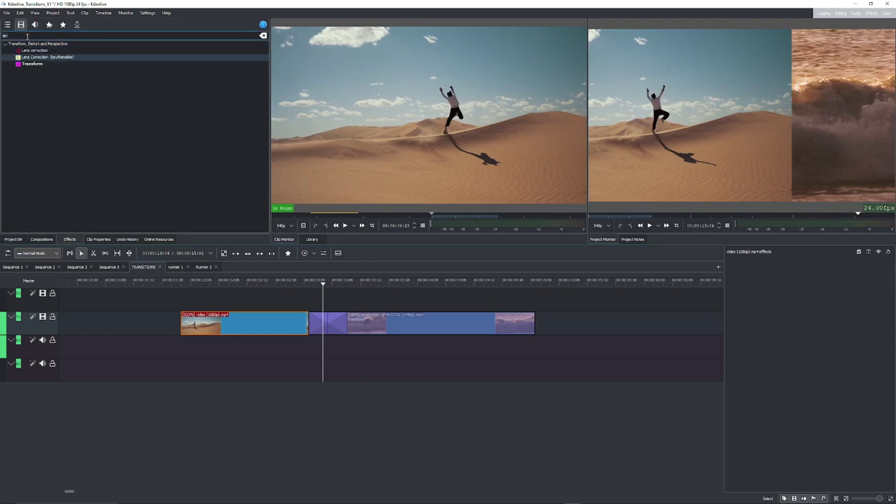
{"action": "key", "text": "BackSpace"}
{"action": "key", "text": "BackSpace"}
{"action": "key", "text": "BackSpace"}
{"action": "type", "text": "blur"}
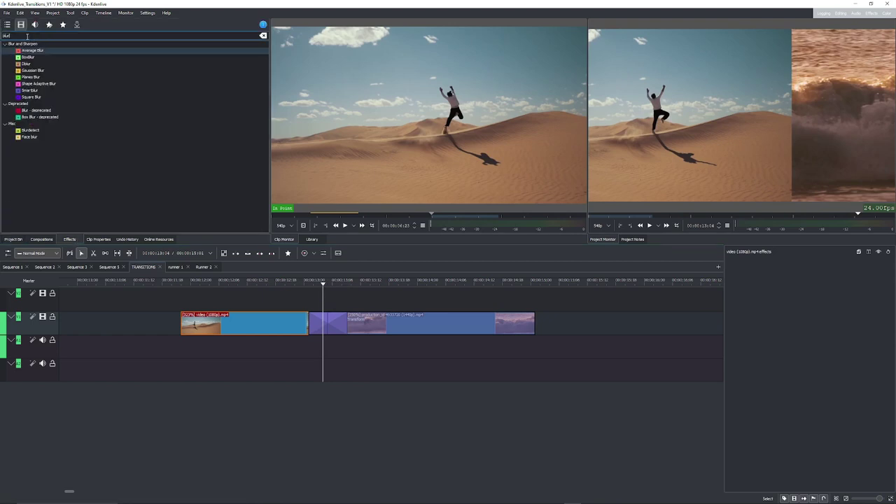
{"action": "double_click", "coordinate": [27, 58]}
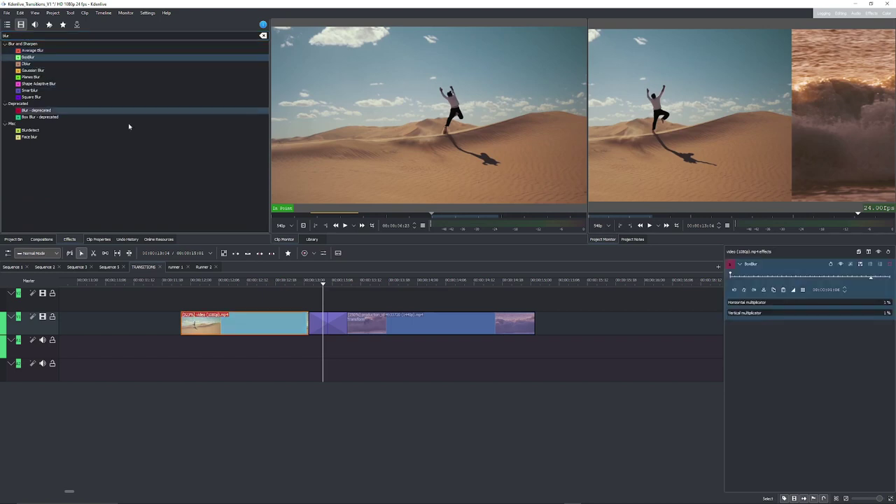
{"action": "left_click_drag", "start_coordinate": [751, 303], "coordinate": [766, 304]}
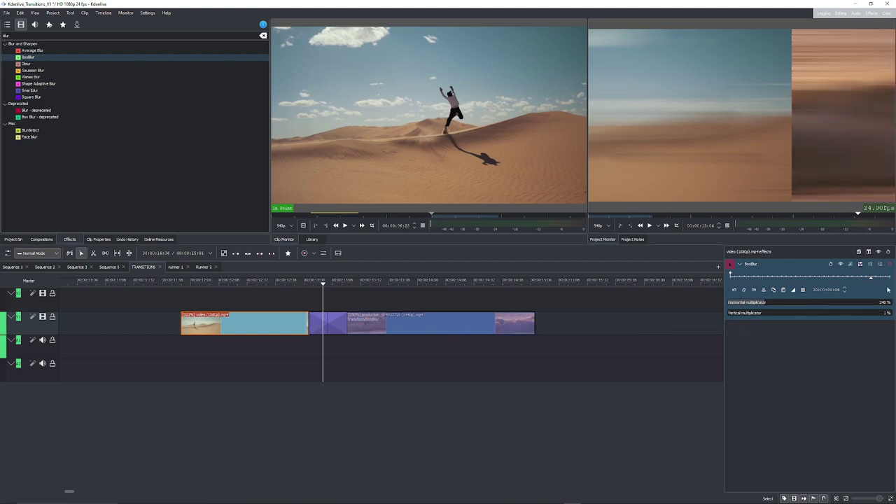
Remove the BoxBlur effects from the desert clip and the surfing clip.
{"action": "left_click", "coordinate": [889, 266]}
{"action": "left_click", "coordinate": [400, 326]}
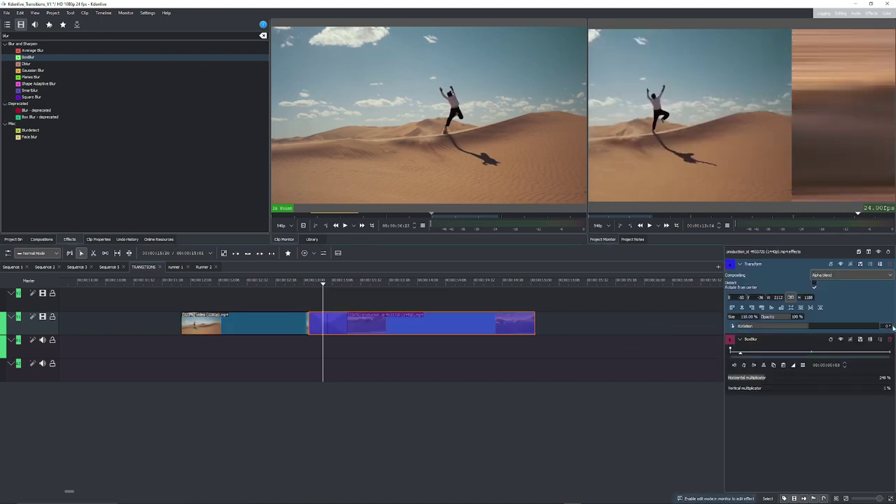
{"action": "left_click", "coordinate": [890, 340]}
{"action": "left_click", "coordinate": [889, 264]}
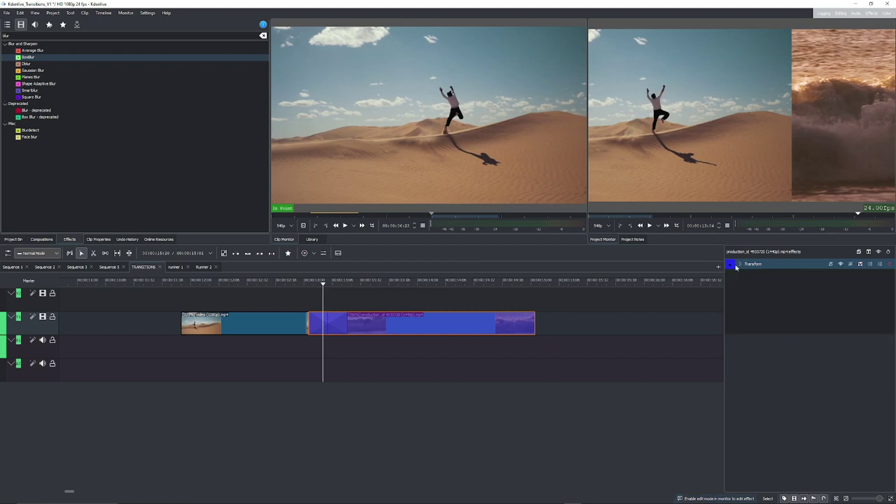
Create a sequence named Whip from the desert and surfing clips and move it down to V1.
{"action": "left_click", "coordinate": [274, 328]}
{"action": "left_click", "coordinate": [372, 329]}
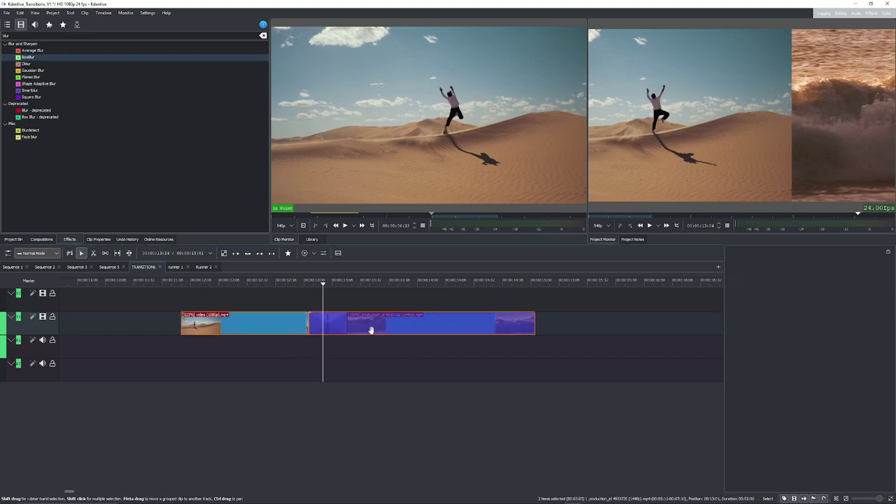
{"action": "right_click", "coordinate": [385, 331]}
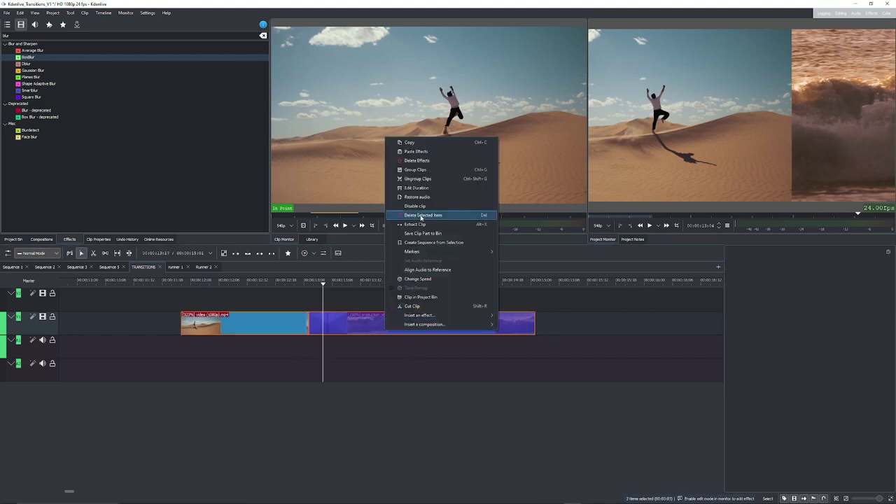
{"action": "left_click", "coordinate": [434, 243]}
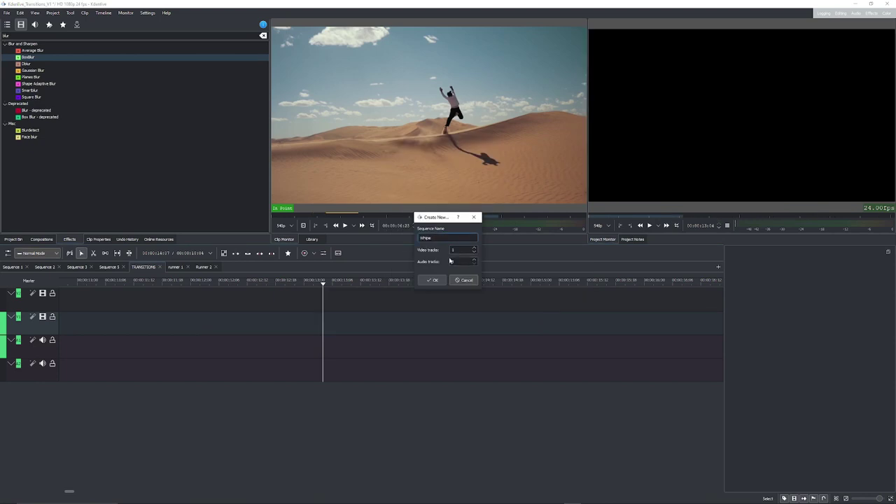
{"action": "key", "text": "Return"}
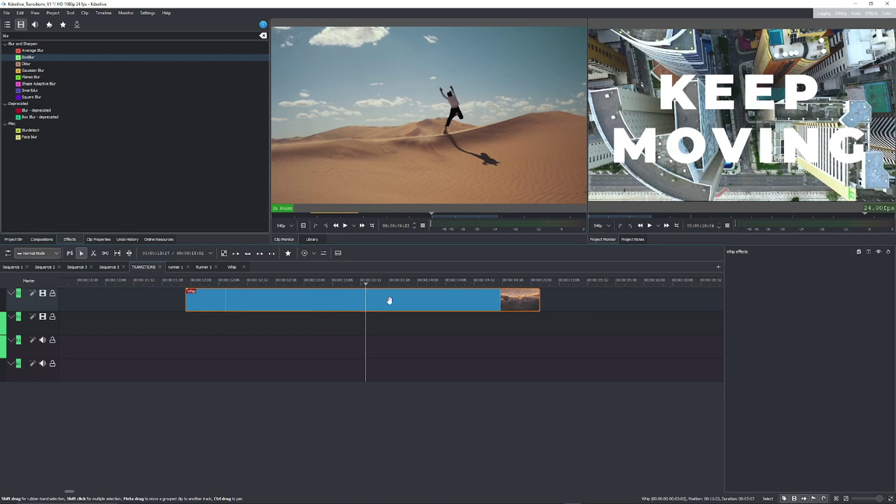
{"action": "left_click_drag", "start_coordinate": [364, 283], "coordinate": [376, 322]}
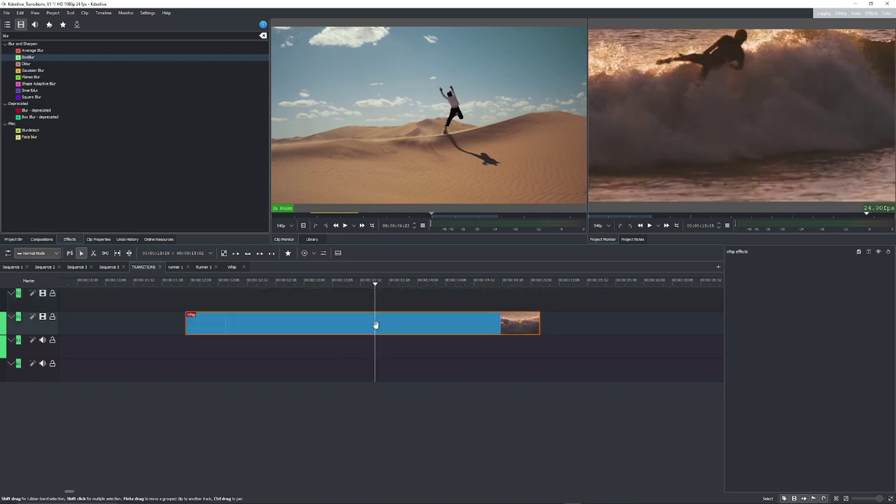
Add BoxBlur to the Whip clip and keyframe its Horizontal multiplicator at 0% at the start and 142% in the middle of the push.
{"action": "left_click_drag", "start_coordinate": [366, 291], "coordinate": [334, 285]}
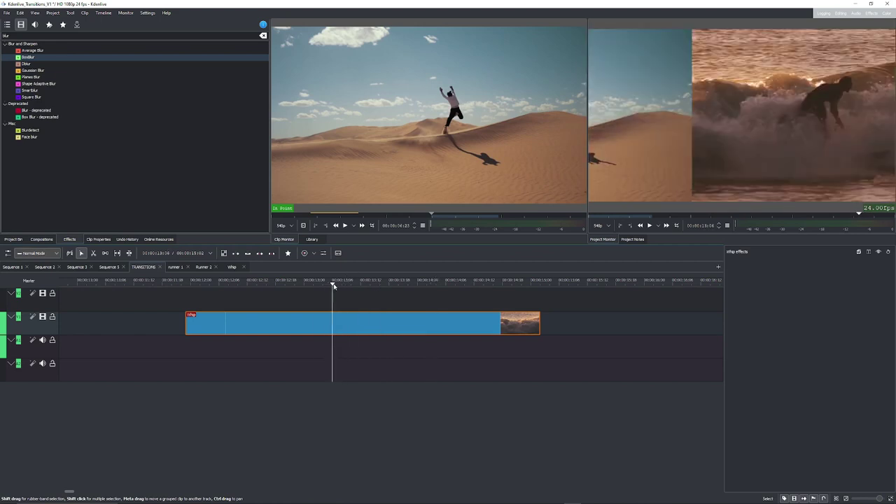
{"action": "key", "text": "Left"}
{"action": "key", "text": "Right"}
{"action": "left_click_drag", "start_coordinate": [333, 292], "coordinate": [328, 285]}
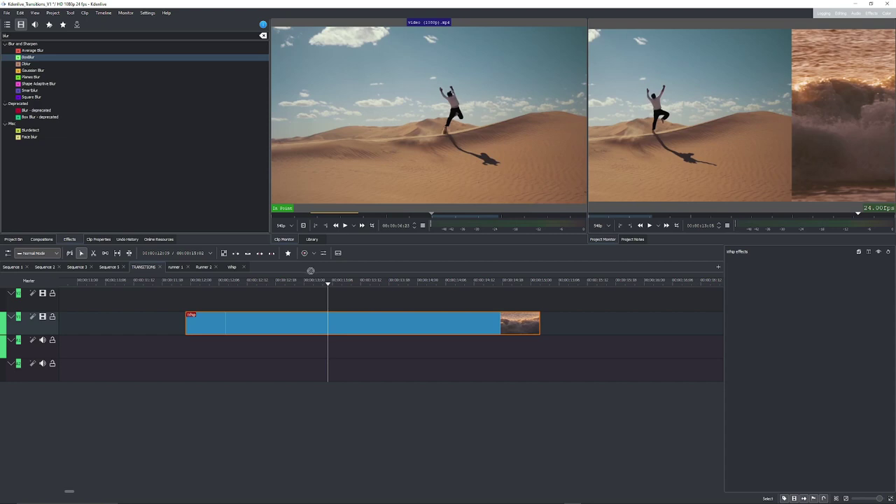
{"action": "left_click_drag", "start_coordinate": [350, 328], "coordinate": [350, 327]}
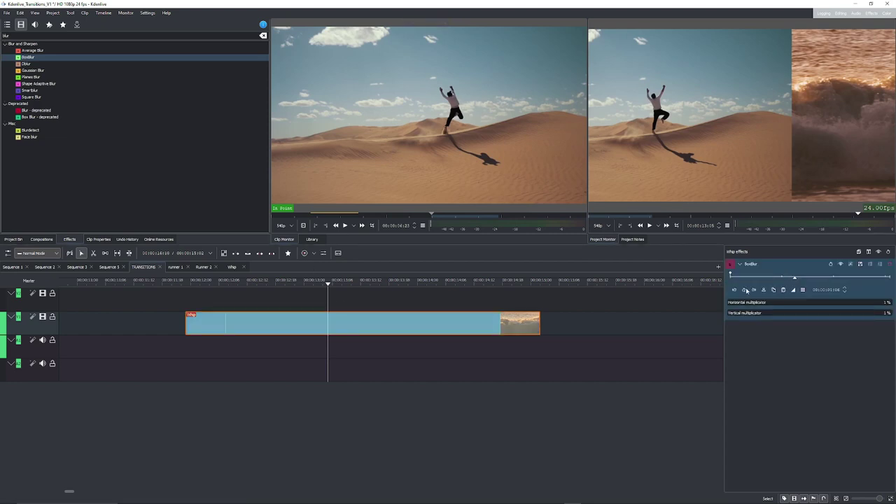
{"action": "left_click_drag", "start_coordinate": [750, 305], "coordinate": [753, 306]}
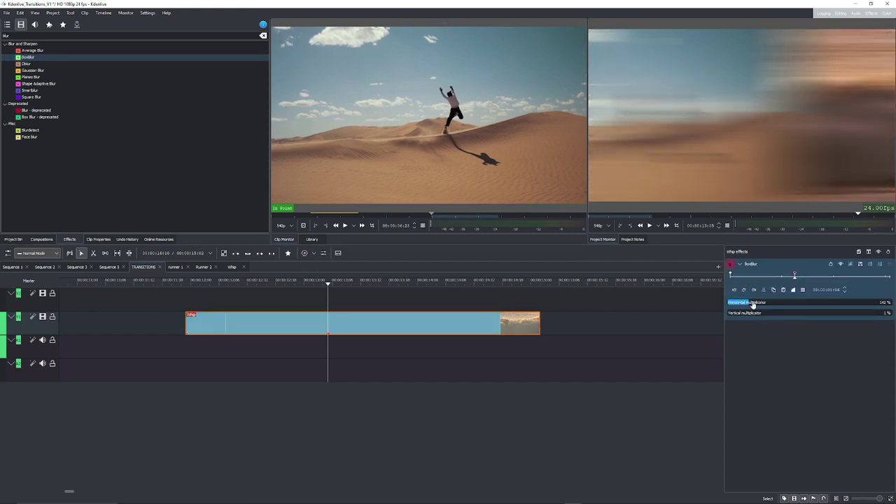
{"action": "left_click", "coordinate": [739, 290]}
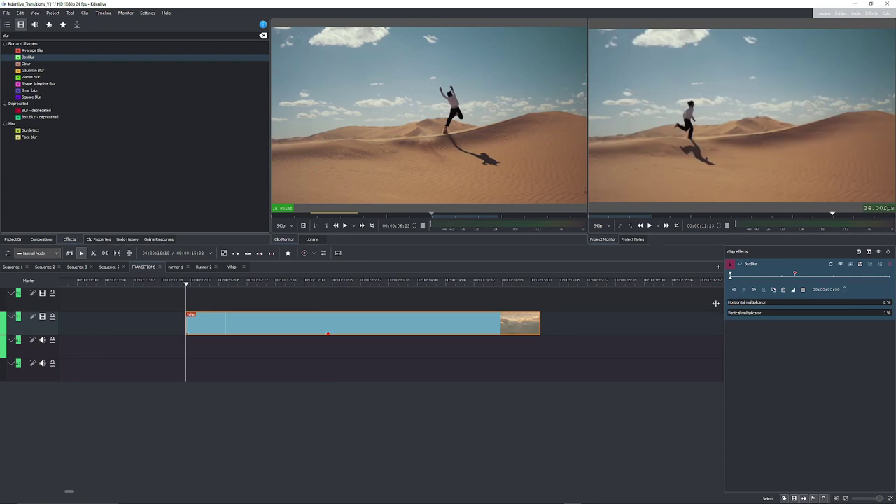
{"action": "left_click", "coordinate": [754, 293]}
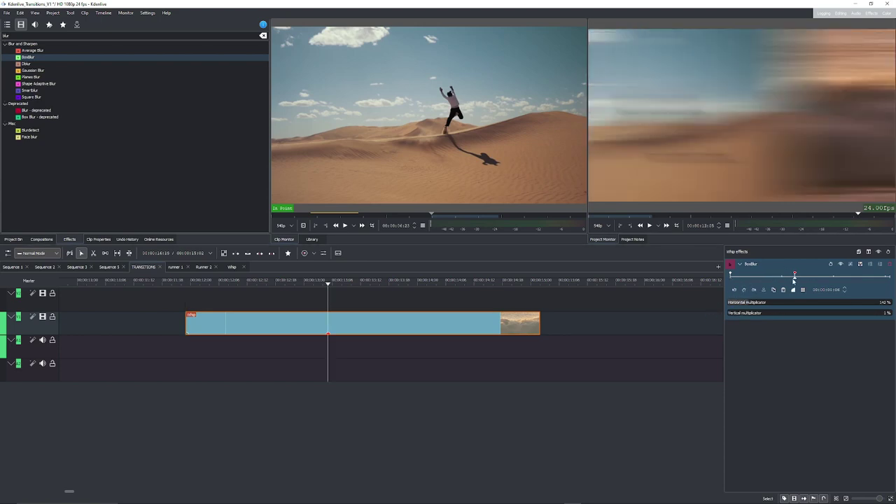
Add a BoxBlur keyframe with the Horizontal multiplicator at 0% at the start of the push on the Whip clip.
{"action": "key", "text": "Left"}
{"action": "key", "text": "Left"}
{"action": "key", "text": "Left"}
{"action": "key", "text": "Left"}
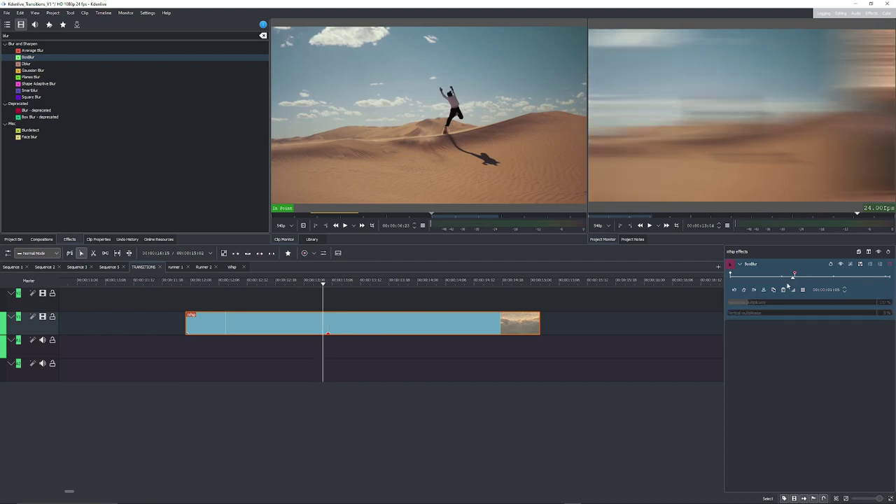
{"action": "left_click", "coordinate": [744, 290]}
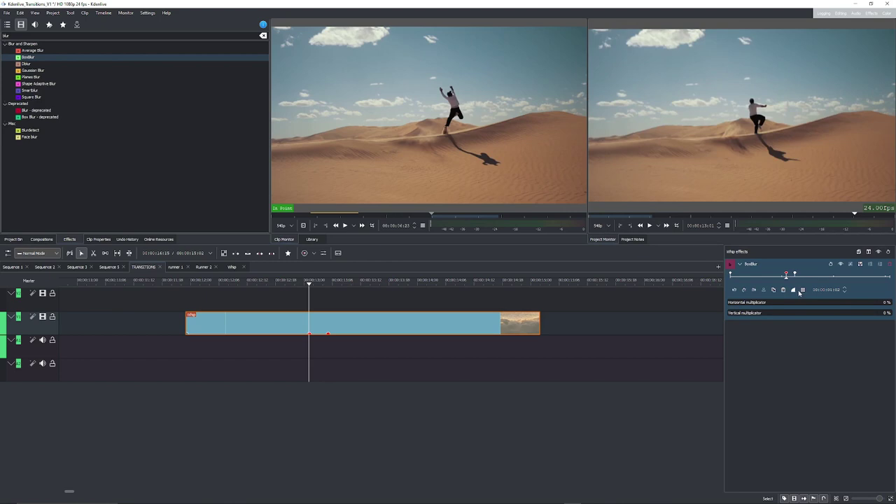
Add a BoxBlur keyframe with the Horizontal multiplicator at 0% four frames after the middle keyframe and play back the transition.
{"action": "left_click", "coordinate": [753, 290]}
{"action": "key", "text": "Right"}
{"action": "key", "text": "Right"}
{"action": "key", "text": "Right"}
{"action": "key", "text": "Right"}
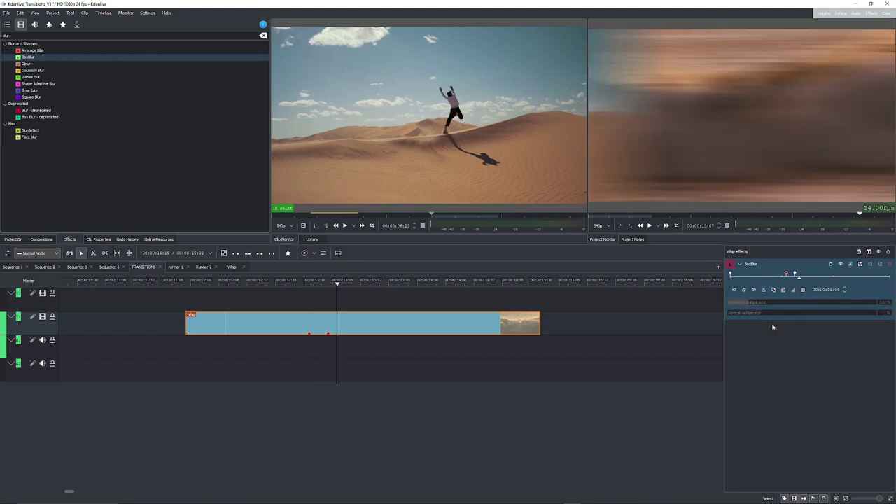
{"action": "left_click", "coordinate": [745, 291]}
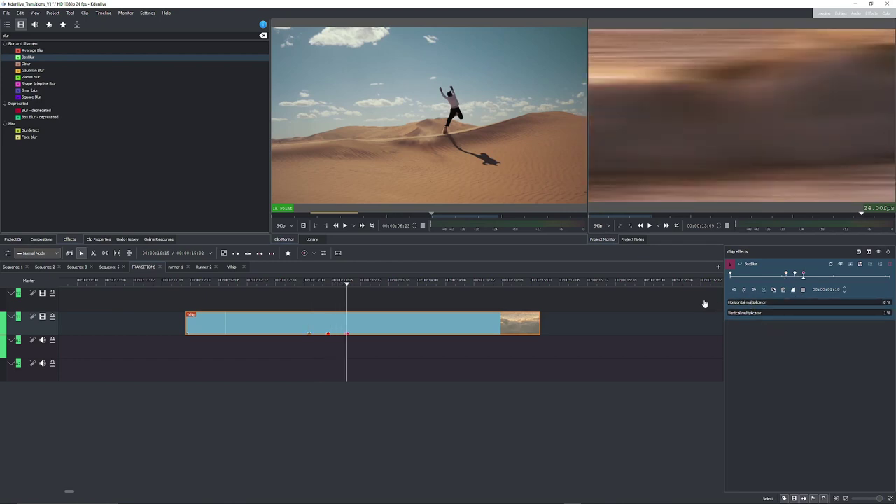
{"action": "left_click", "coordinate": [310, 284]}
{"action": "key", "text": "space"}
{"action": "left_click", "coordinate": [312, 283]}
{"action": "key", "text": "space"}
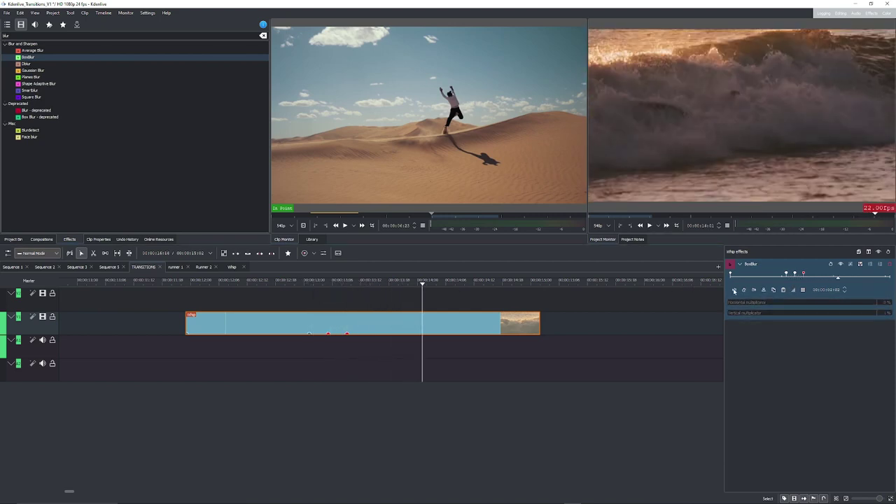
Set the middle BoxBlur keyframe's interpolation to Linear and play back the whip transition.
{"action": "left_click", "coordinate": [795, 273]}
{"action": "left_click", "coordinate": [793, 290]}
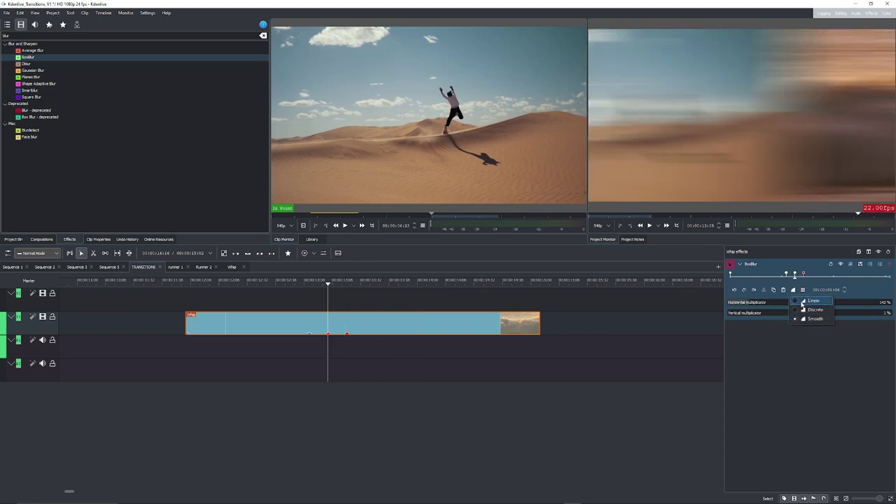
{"action": "left_click", "coordinate": [796, 301]}
{"action": "left_click", "coordinate": [310, 283]}
{"action": "key", "text": "space"}
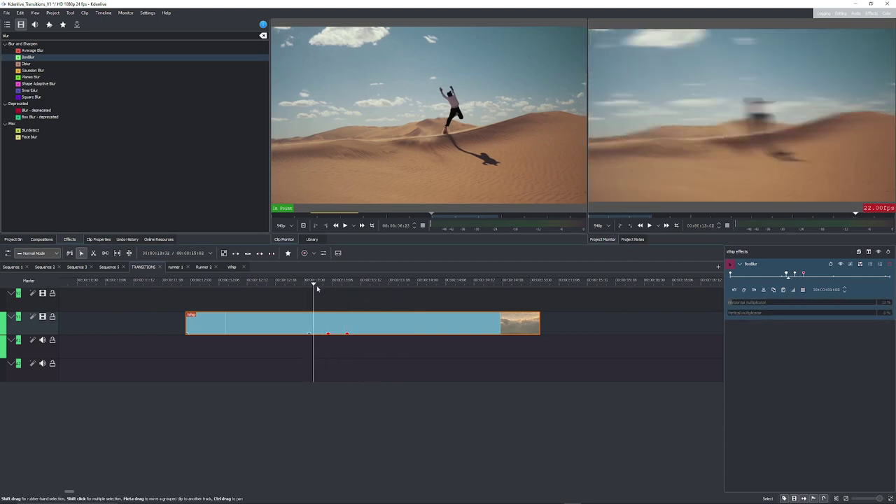
Raise the middle keyframe's Horizontal multiplicator to 227% and play back the transition again.
{"action": "left_click", "coordinate": [762, 303]}
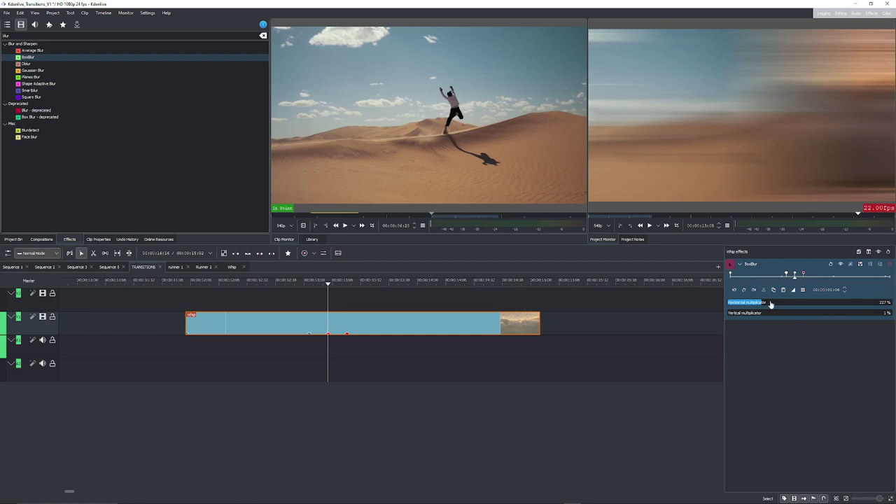
{"action": "left_click", "coordinate": [312, 285]}
{"action": "key", "text": "space"}
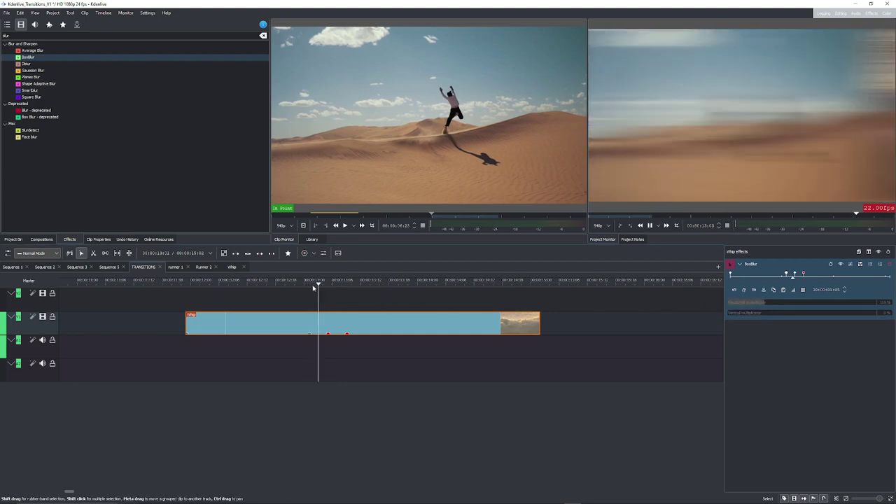
{"action": "key", "text": "space"}
Show the project bin, collapse its Sequences folder, and scrub over the start of the Whip clip.
{"action": "scroll", "coordinate": [371, 349], "scroll_direction": "down", "scroll_amount": 3}
{"action": "scroll", "coordinate": [371, 350], "scroll_direction": "down", "scroll_amount": 3}
{"action": "scroll", "coordinate": [350, 355], "scroll_direction": "up", "scroll_amount": 3}
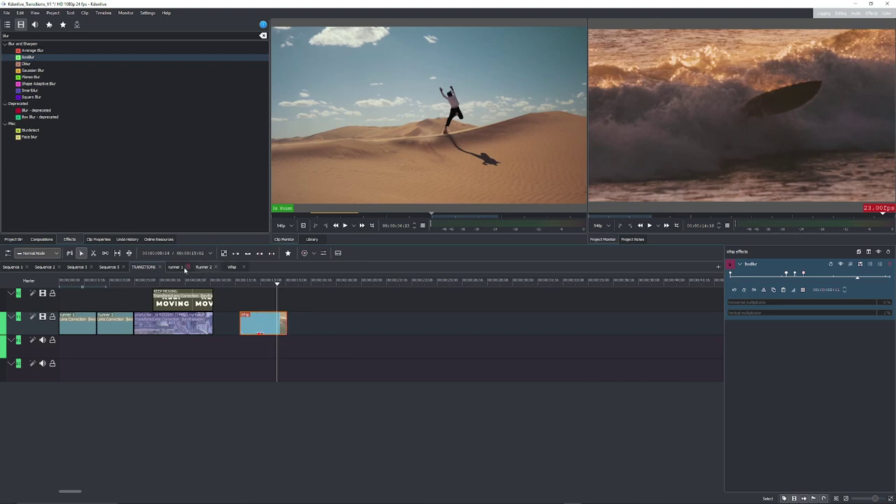
{"action": "left_click", "coordinate": [13, 239]}
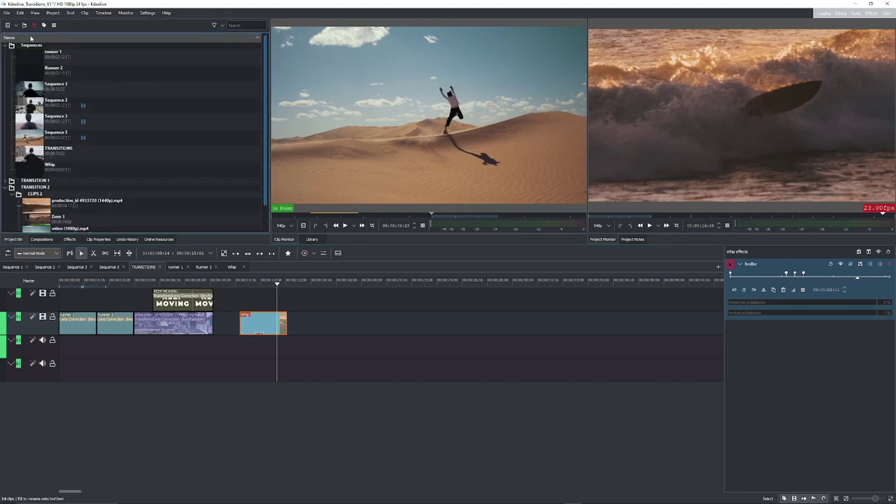
{"action": "left_click", "coordinate": [6, 44]}
{"action": "left_click_drag", "start_coordinate": [240, 284], "coordinate": [256, 287]}
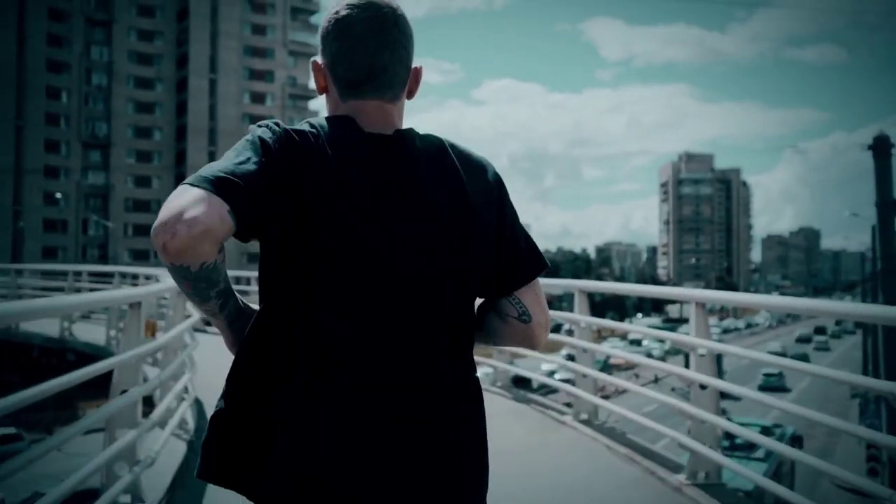